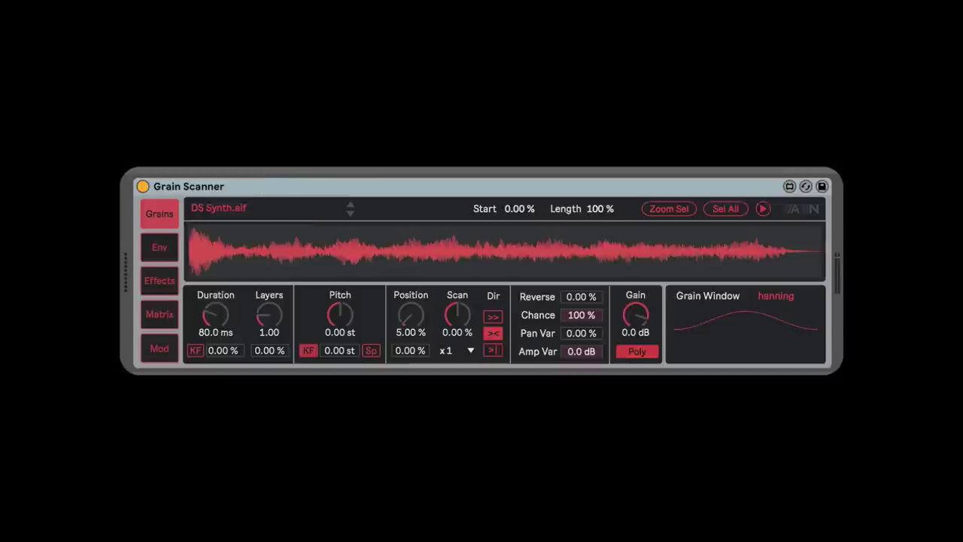
Load the emembrances.aif sample into Grain Scanner.
{"action": "left_click", "coordinate": [271, 207]}
{"action": "left_click", "coordinate": [490, 292]}
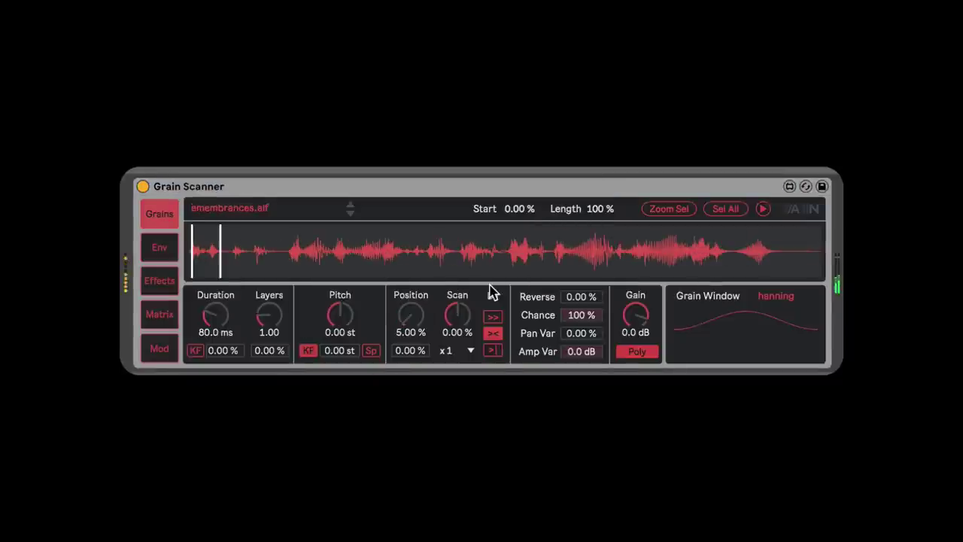
{"action": "left_click", "coordinate": [481, 188]}
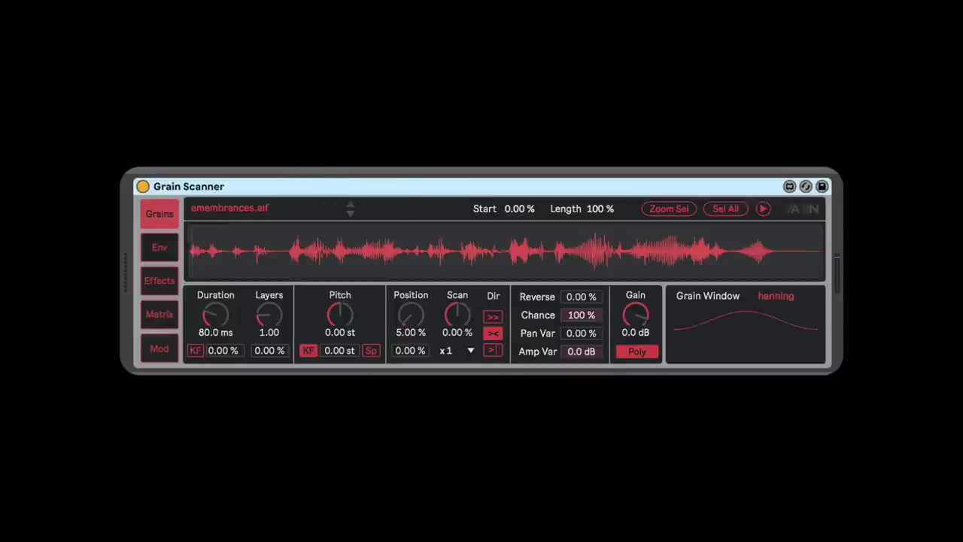
{"action": "key", "text": "Delete"}
{"action": "key", "text": "ctrl+z"}
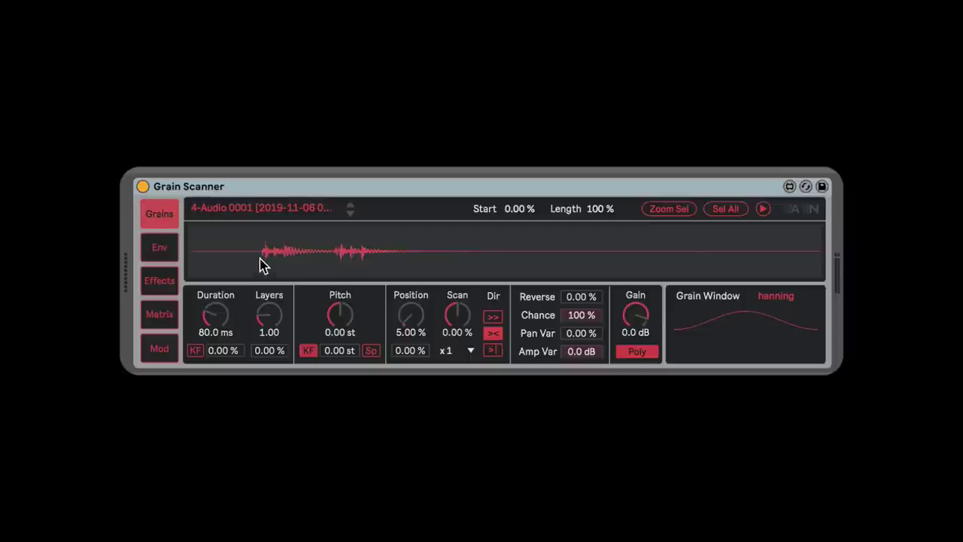
Select the sample region starting at 11.1 % with a length of 11.8 % and set the grain duration to 196 ms.
{"action": "left_click_drag", "start_coordinate": [258, 262], "coordinate": [331, 262]}
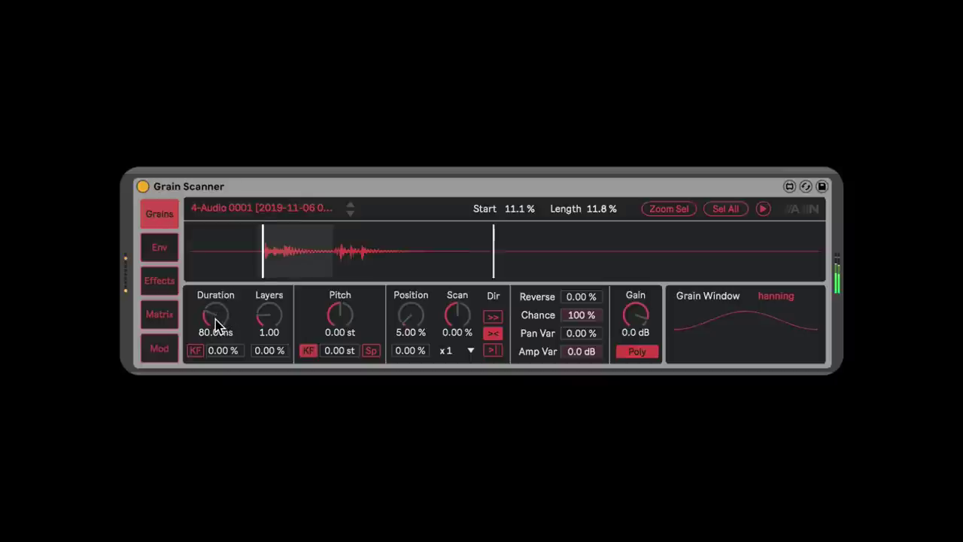
{"action": "left_click_drag", "start_coordinate": [216, 325], "coordinate": [214, 290]}
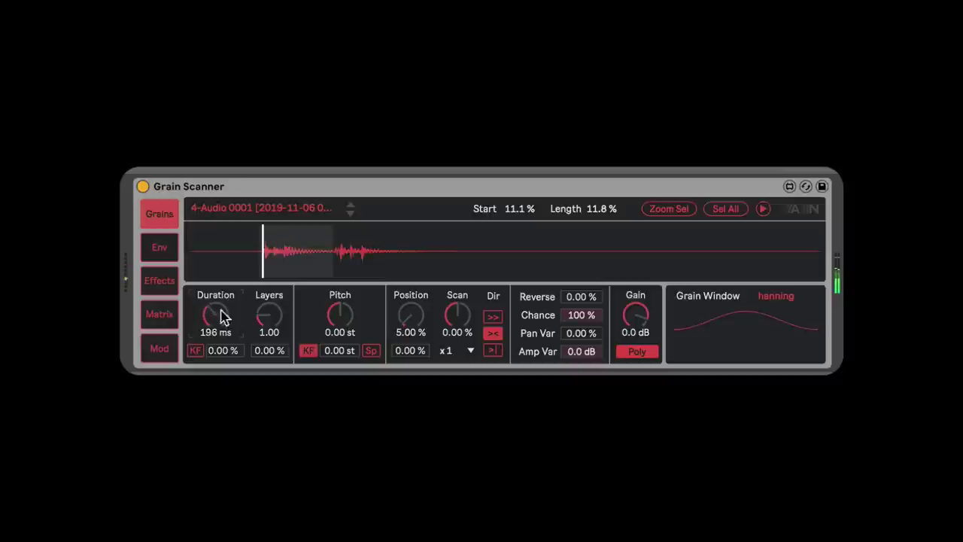
{"action": "left_click", "coordinate": [248, 183]}
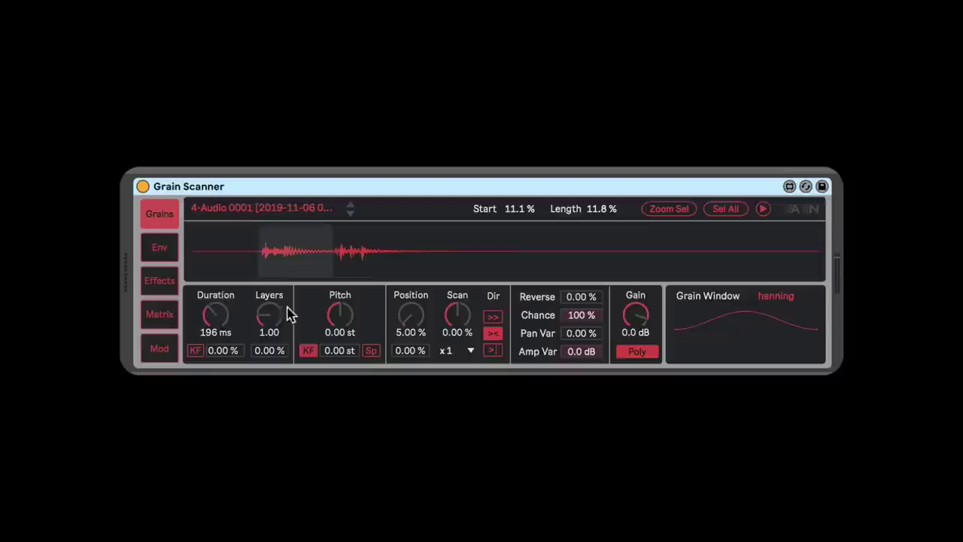
Set the grain layers to 4.68 with 31.5 % variation, and raise the duration to 315 ms.
{"action": "left_click", "coordinate": [265, 320]}
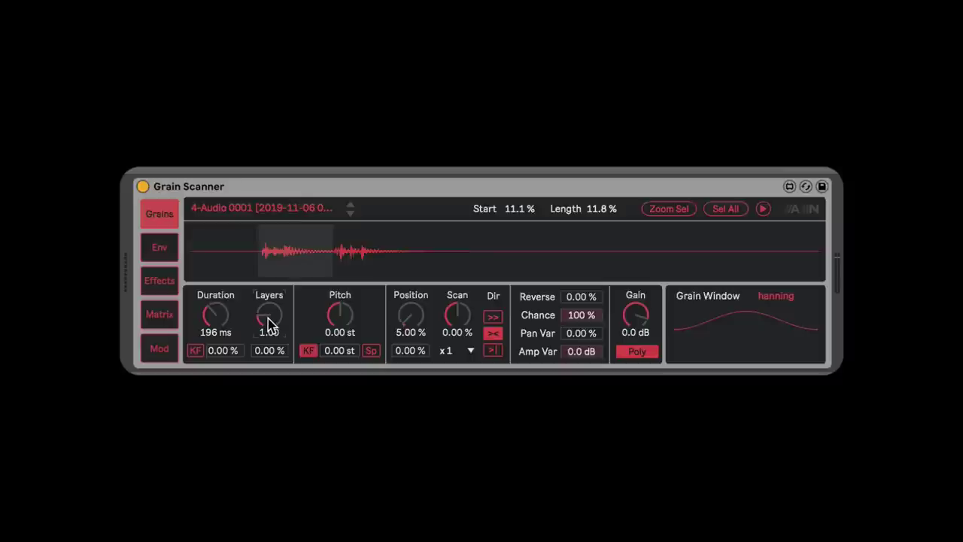
{"action": "mouse_move", "coordinate": [268, 322]}
{"action": "left_mouse_down"}
{"action": "mouse_move", "coordinate": [268, 290]}
{"action": "mouse_move", "coordinate": [273, 333]}
{"action": "mouse_move", "coordinate": [270, 322]}
{"action": "left_mouse_up"}
{"action": "mouse_move", "coordinate": [215, 329]}
{"action": "left_mouse_down"}
{"action": "mouse_move", "coordinate": [215, 368]}
{"action": "mouse_move", "coordinate": [215, 320]}
{"action": "left_mouse_up"}
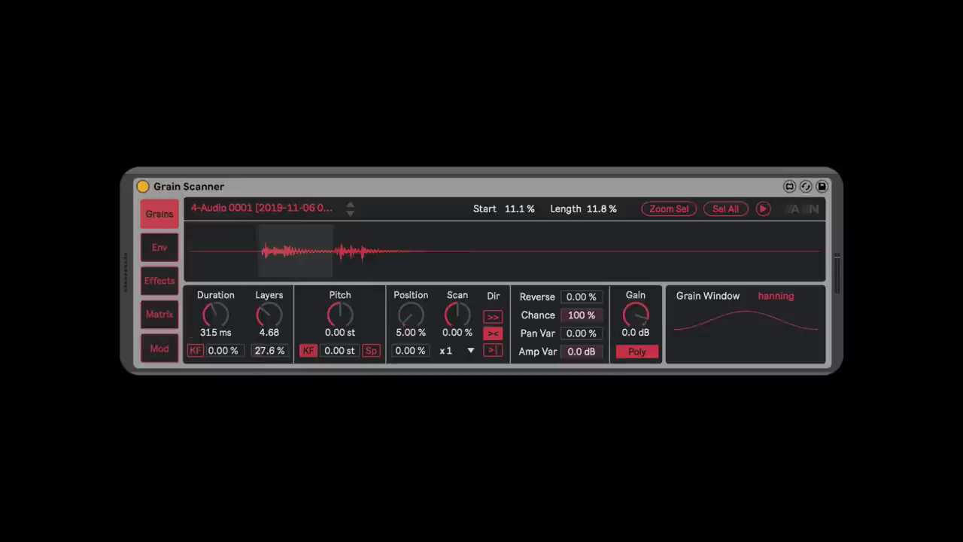
{"action": "left_click_drag", "start_coordinate": [268, 350], "coordinate": [269, 347]}
Try duration key follow with 100 % variation, reset both, and set the grain duration to 298 ms.
{"action": "left_click", "coordinate": [195, 350]}
{"action": "left_click_drag", "start_coordinate": [214, 351], "coordinate": [215, 278]}
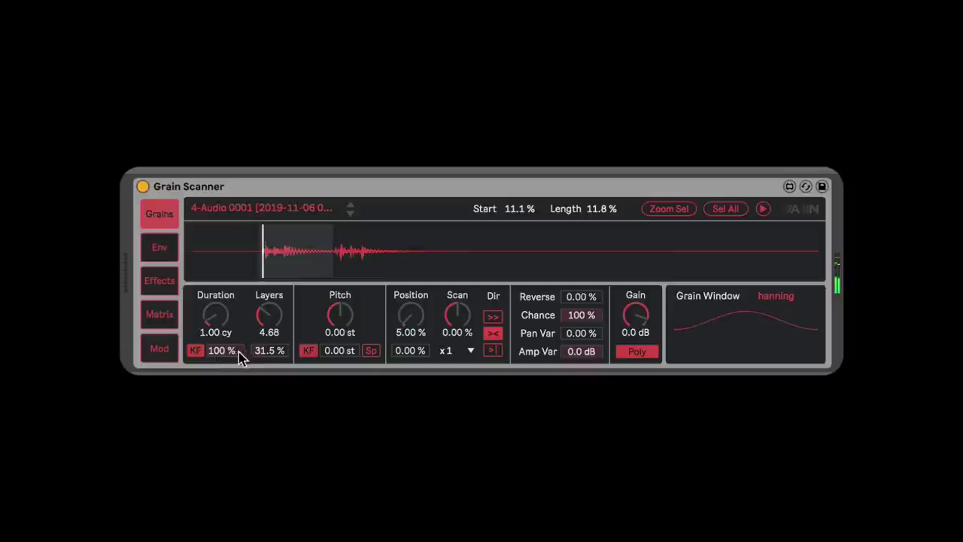
{"action": "left_click_drag", "start_coordinate": [237, 352], "coordinate": [236, 410]}
{"action": "mouse_move", "coordinate": [227, 356]}
{"action": "left_mouse_down"}
{"action": "mouse_move", "coordinate": [227, 380]}
{"action": "mouse_move", "coordinate": [223, 355]}
{"action": "left_mouse_up"}
{"action": "left_click", "coordinate": [194, 350]}
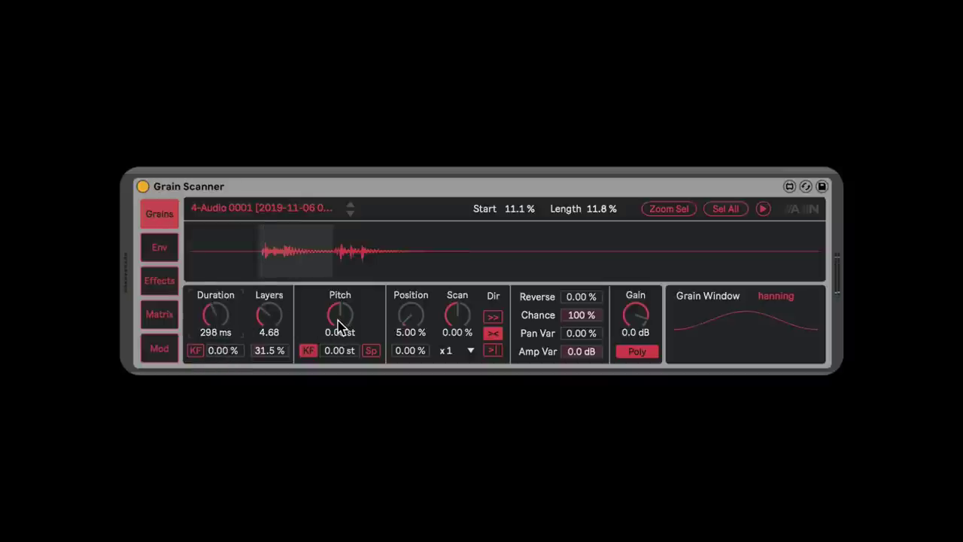
Try transposing the grain pitch and return it to 0.00 st.
{"action": "left_click_drag", "start_coordinate": [340, 316], "coordinate": [338, 273]}
{"action": "mouse_move", "coordinate": [331, 331]}
{"action": "left_mouse_down"}
{"action": "mouse_move", "coordinate": [331, 354]}
{"action": "mouse_move", "coordinate": [325, 334]}
{"action": "left_mouse_up"}
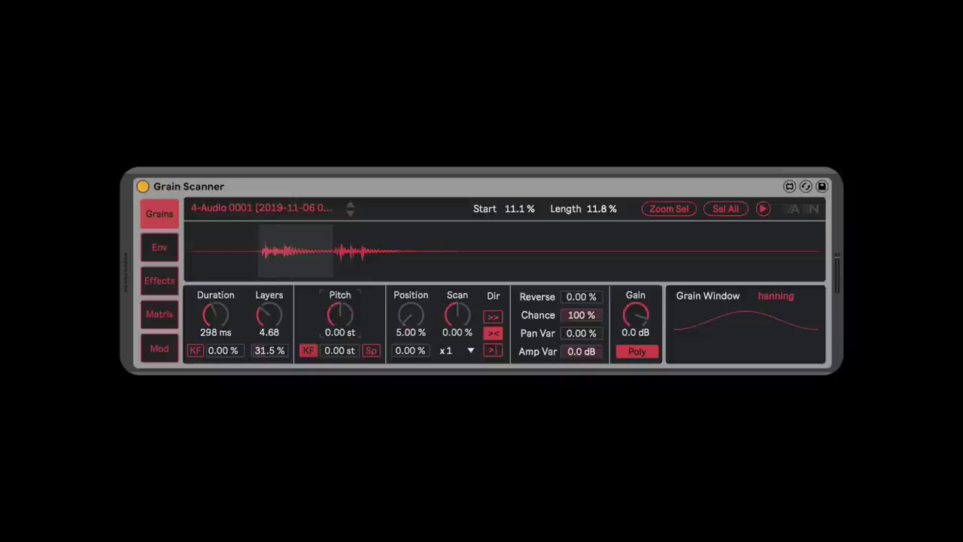
{"action": "mouse_move", "coordinate": [340, 316]}
{"action": "left_mouse_down"}
{"action": "mouse_move", "coordinate": [339, 353]}
{"action": "mouse_move", "coordinate": [339, 253]}
{"action": "mouse_move", "coordinate": [339, 343]}
{"action": "mouse_move", "coordinate": [337, 319]}
{"action": "left_mouse_up"}
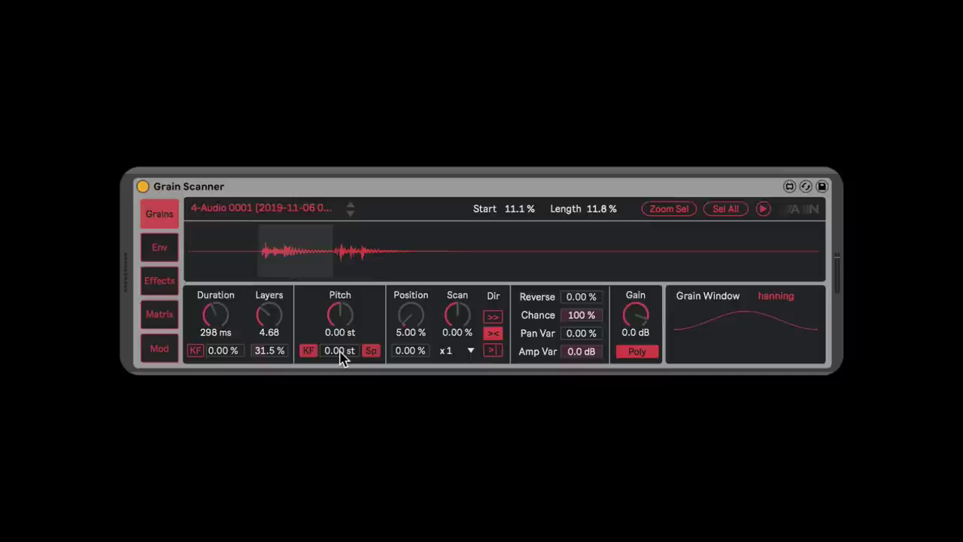
Try a pitch variation of 7 st, and raise it to 12 st.
{"action": "left_click_drag", "start_coordinate": [340, 357], "coordinate": [340, 333]}
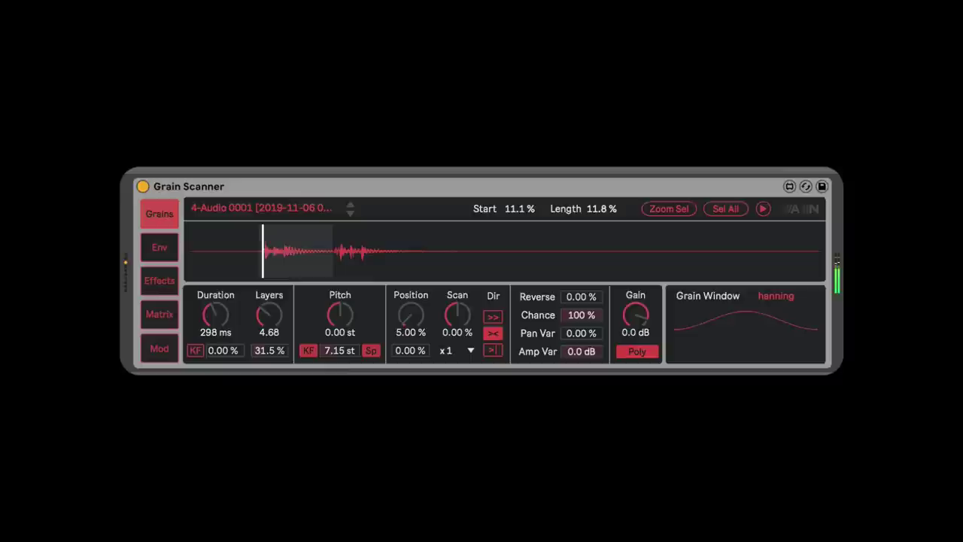
{"action": "double_click", "coordinate": [343, 357]}
{"action": "type", "text": "7"}
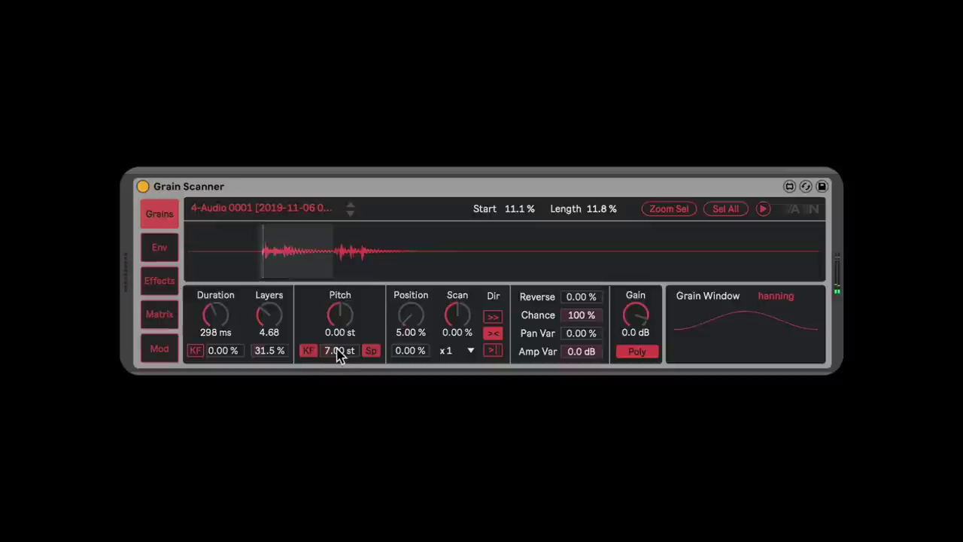
{"action": "left_click_drag", "start_coordinate": [337, 354], "coordinate": [337, 331]}
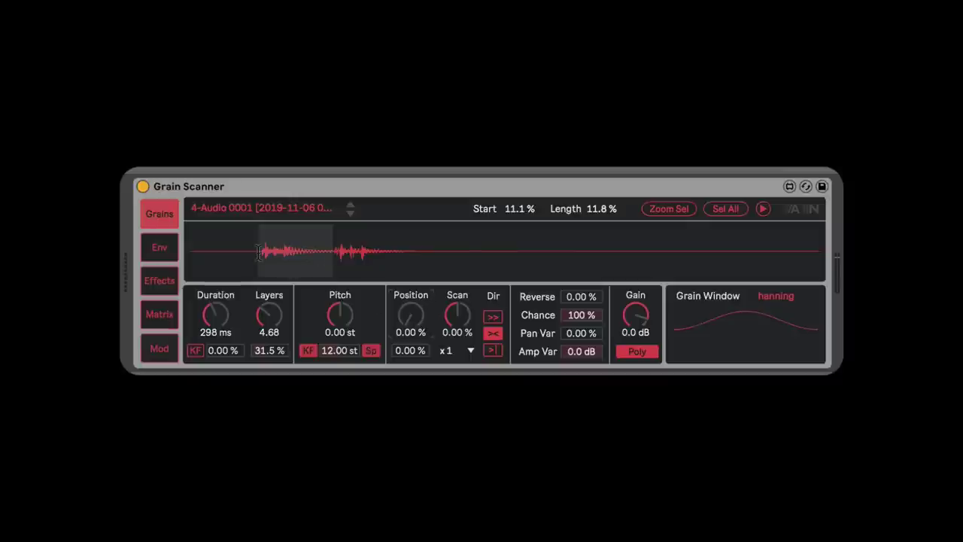
Select the sample region from 11.6 % with a length of 26.8 %, and sweep the grain position through it, ending at 0 %.
{"action": "mouse_move", "coordinate": [412, 319]}
{"action": "left_mouse_down"}
{"action": "mouse_move", "coordinate": [412, 201]}
{"action": "mouse_move", "coordinate": [406, 308]}
{"action": "left_mouse_up"}
{"action": "left_click_drag", "start_coordinate": [267, 256], "coordinate": [432, 268]}
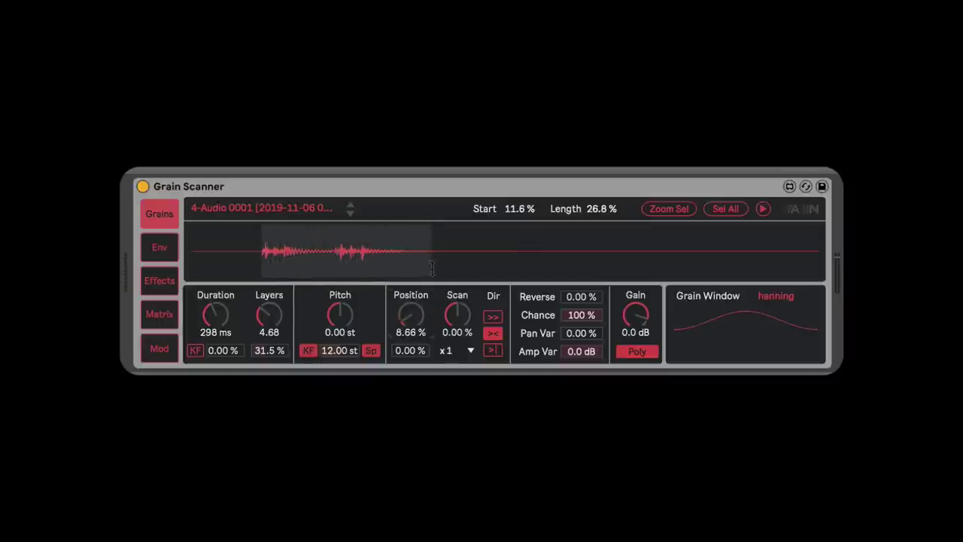
{"action": "left_click_drag", "start_coordinate": [411, 319], "coordinate": [412, 290]}
{"action": "left_click_drag", "start_coordinate": [412, 249], "coordinate": [417, 319]}
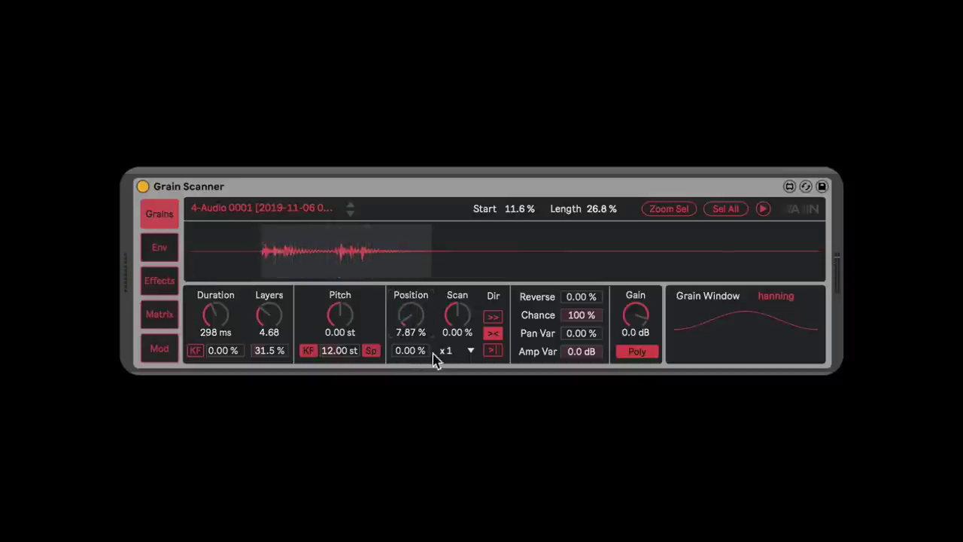
{"action": "left_click_drag", "start_coordinate": [406, 322], "coordinate": [408, 356]}
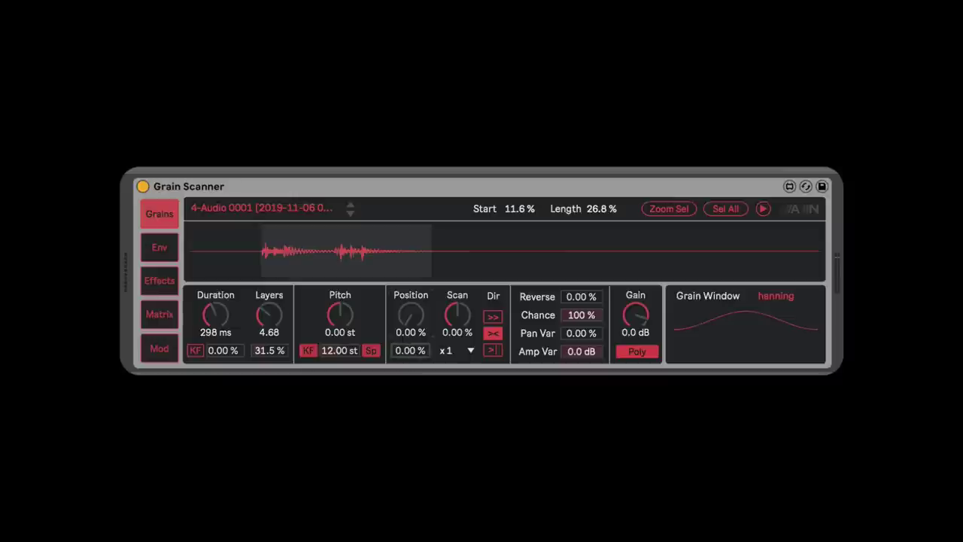
Try a grain position of 50.4 % with a position variation of 54.8 %.
{"action": "left_click_drag", "start_coordinate": [410, 351], "coordinate": [410, 344]}
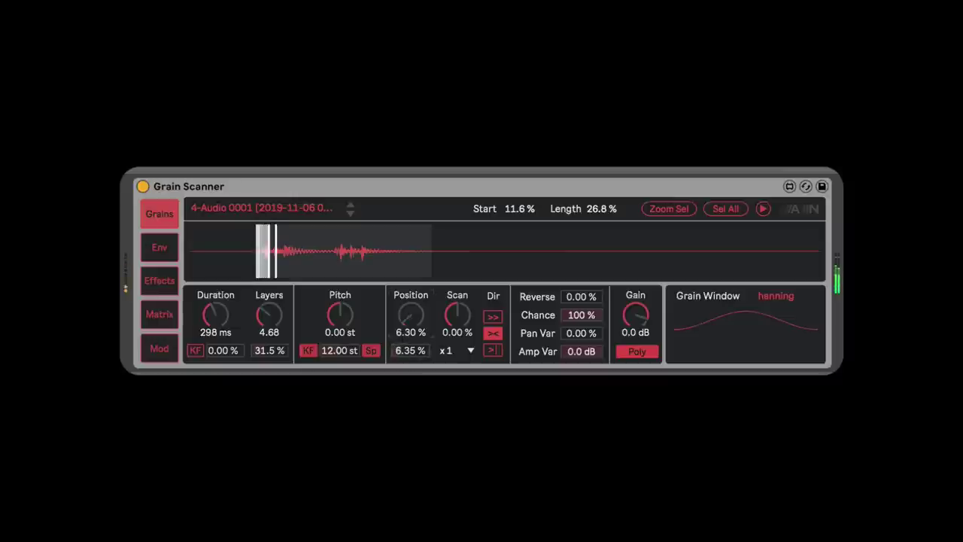
{"action": "left_click_drag", "start_coordinate": [410, 351], "coordinate": [410, 331]}
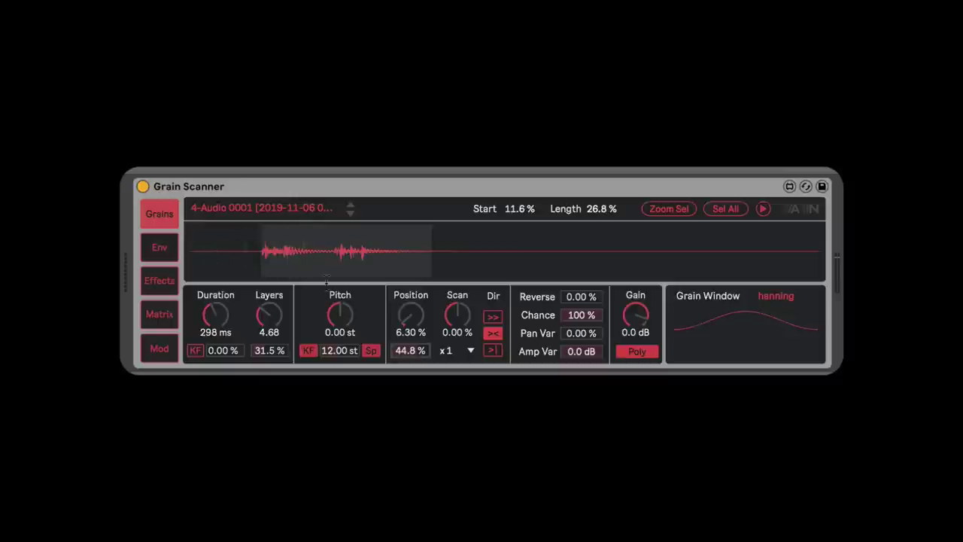
{"action": "left_click_drag", "start_coordinate": [413, 317], "coordinate": [413, 305]}
{"action": "left_click", "coordinate": [414, 353]}
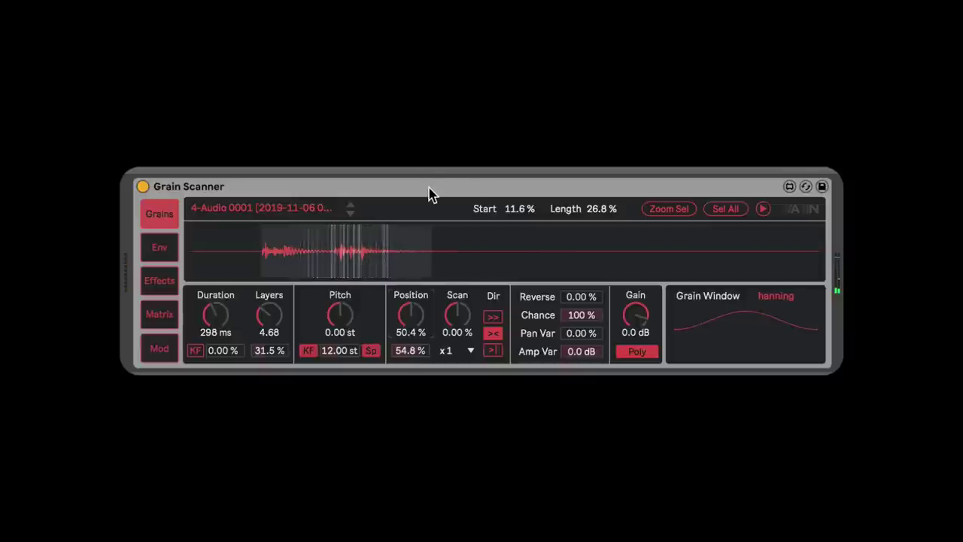
{"action": "left_click", "coordinate": [385, 191]}
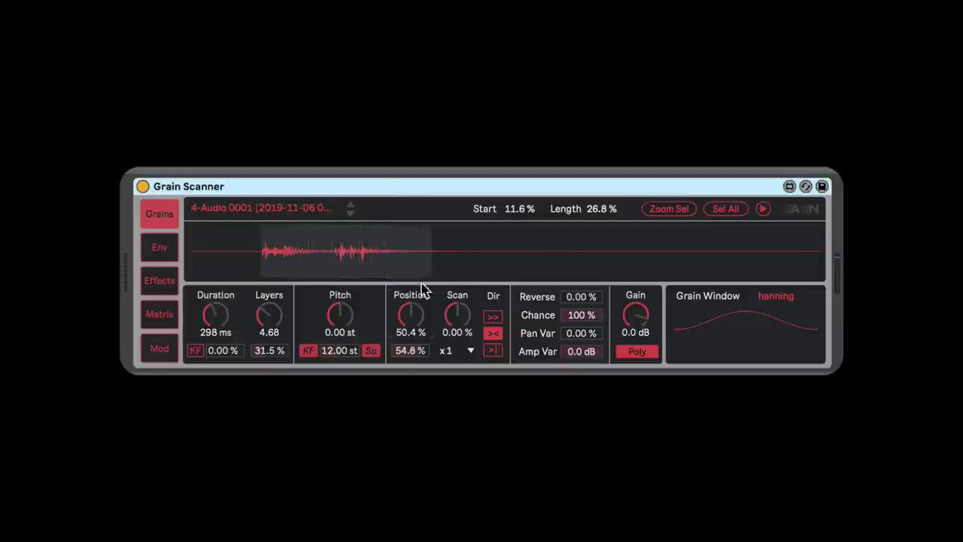
Reset the grain position and its variation to 0 %.
{"action": "left_click", "coordinate": [458, 317]}
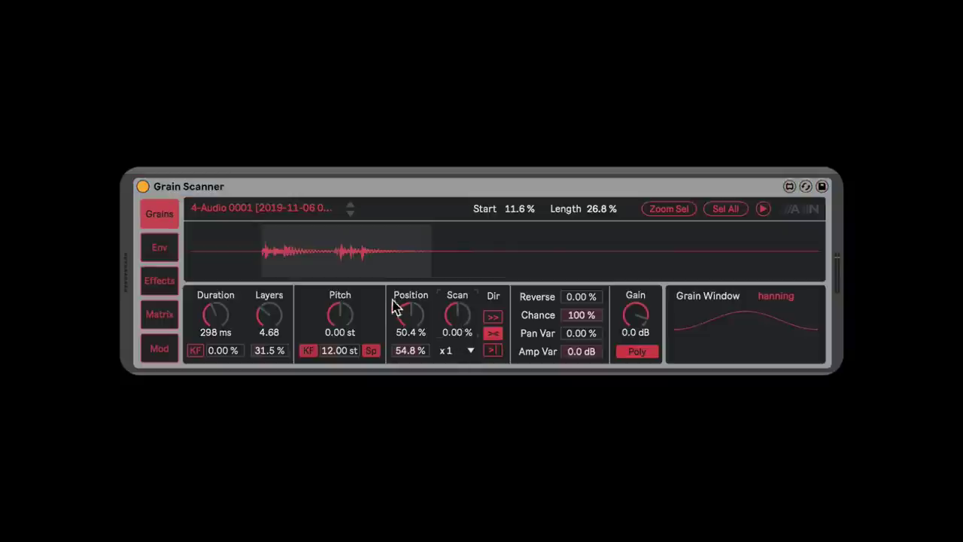
{"action": "left_click", "coordinate": [415, 351]}
{"action": "key", "text": "Delete"}
{"action": "left_click", "coordinate": [416, 322]}
{"action": "key", "text": "Delete"}
Try several scan amounts and set Scan to 100 %.
{"action": "left_click", "coordinate": [462, 320]}
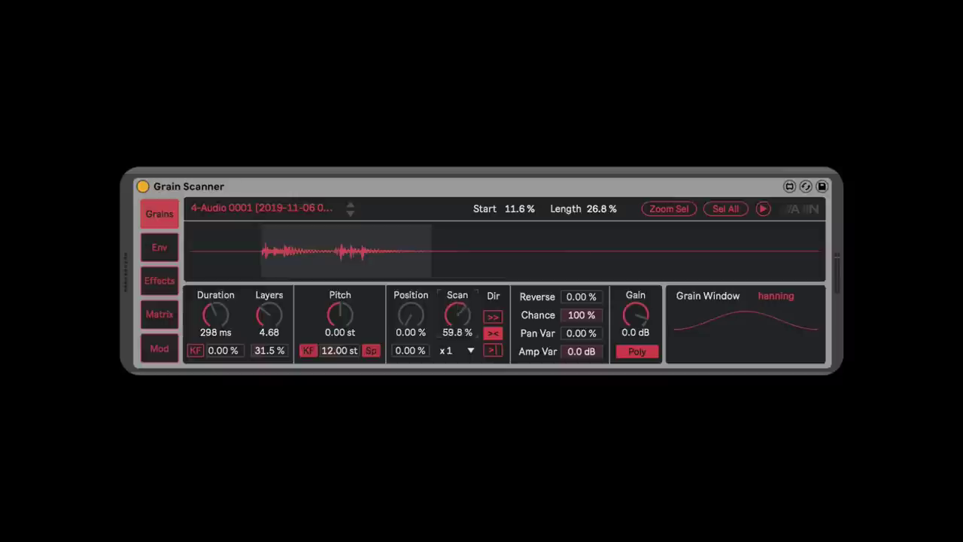
{"action": "left_click_drag", "start_coordinate": [460, 327], "coordinate": [461, 301]}
{"action": "left_click_drag", "start_coordinate": [457, 324], "coordinate": [458, 334]}
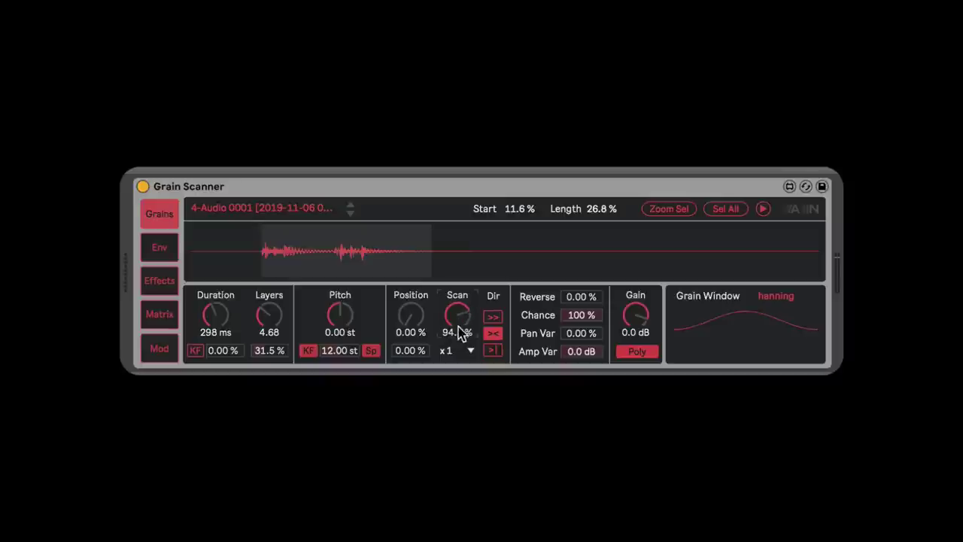
{"action": "key", "text": "Delete"}
{"action": "type", "text": "100"}
{"action": "key", "text": "Return"}
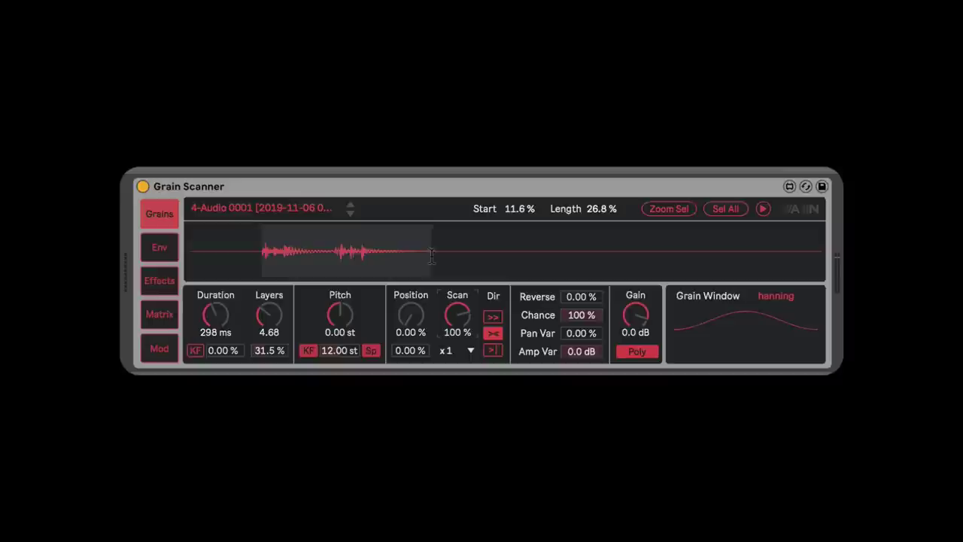
Audition the sample selection and set the scan speed multiplier to x10.
{"action": "left_click", "coordinate": [763, 210]}
{"action": "left_click", "coordinate": [763, 210]}
{"action": "left_click", "coordinate": [455, 352]}
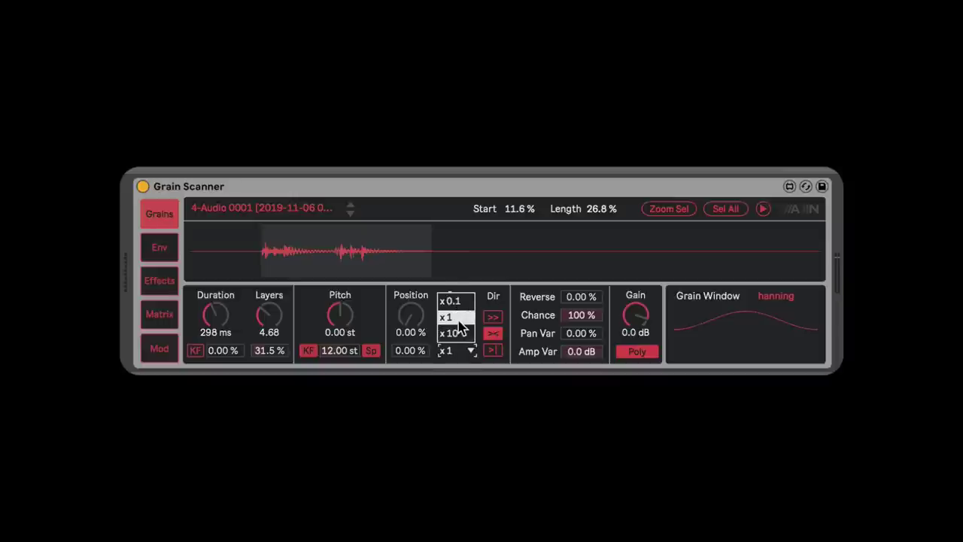
{"action": "left_click", "coordinate": [457, 332]}
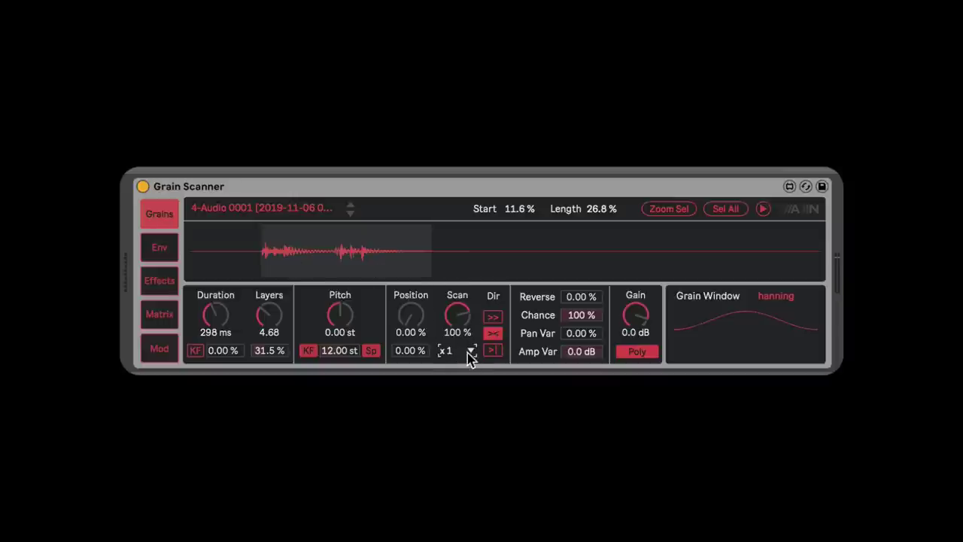
{"action": "left_click", "coordinate": [456, 351]}
{"action": "left_click", "coordinate": [451, 334]}
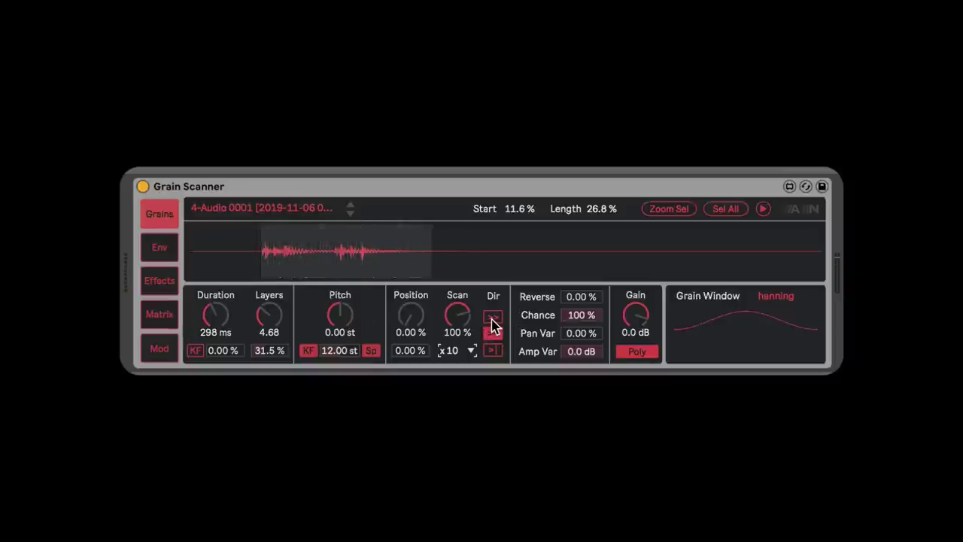
Try the forward-looping, back-and-forth and stop-at-end scan directions in turn.
{"action": "left_click", "coordinate": [492, 319]}
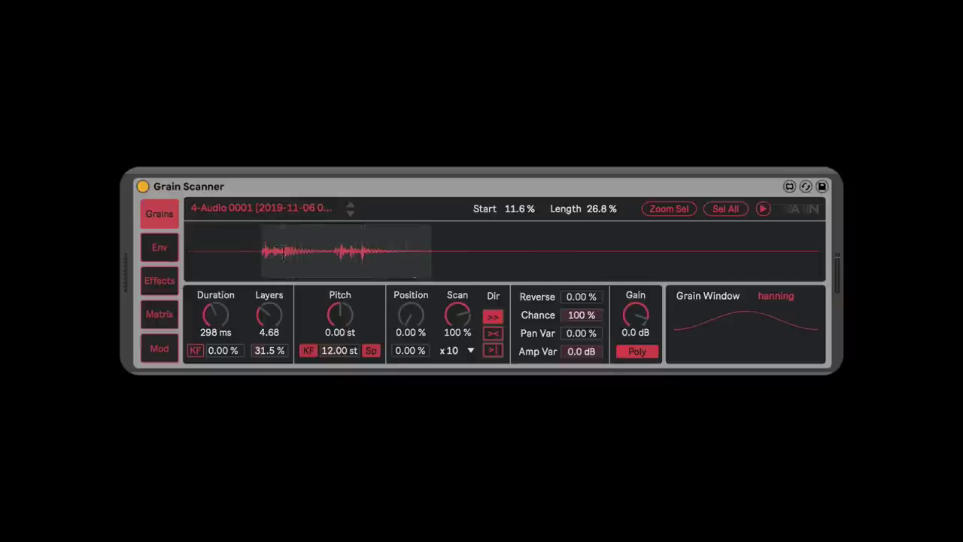
{"action": "left_click", "coordinate": [492, 336]}
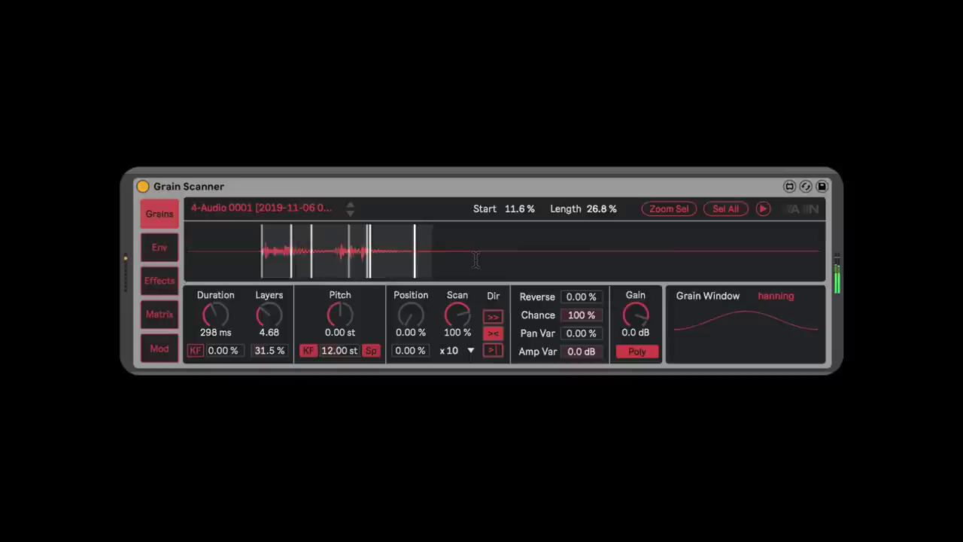
{"action": "left_click", "coordinate": [493, 350]}
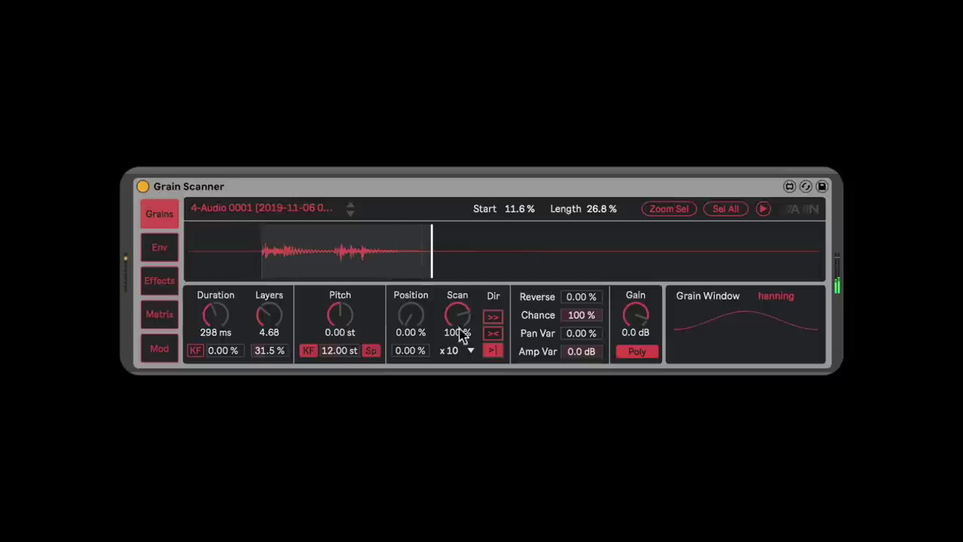
Set the position variation to 27.0 % and choose the back-and-forth scan direction.
{"action": "left_click", "coordinate": [411, 351]}
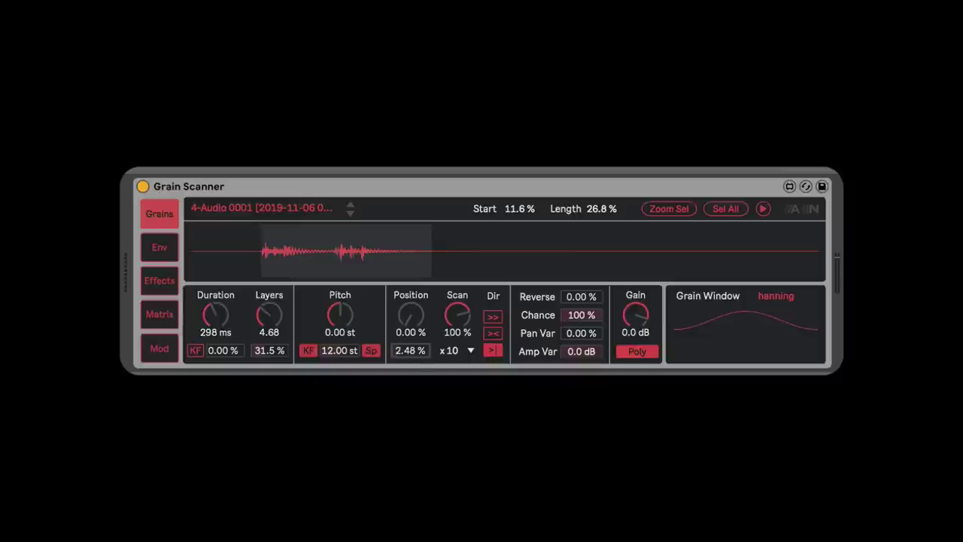
{"action": "left_click_drag", "start_coordinate": [411, 351], "coordinate": [404, 331]}
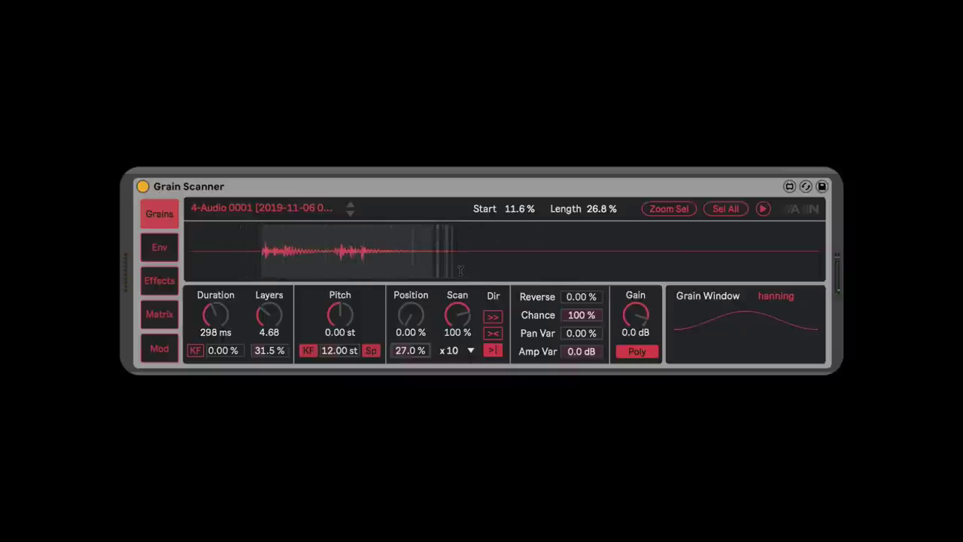
{"action": "left_click", "coordinate": [493, 332]}
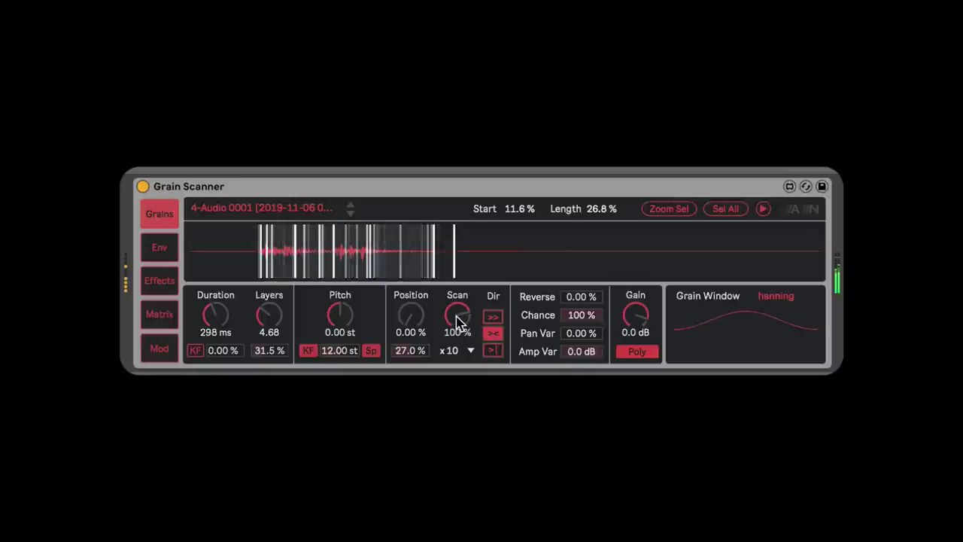
Try different reverse amounts, setting Reverse to 50.4 %, Chance to 49.6 %, Pan Var to 48.0 % and Amp Var to -35 dB.
{"action": "left_click", "coordinate": [581, 301]}
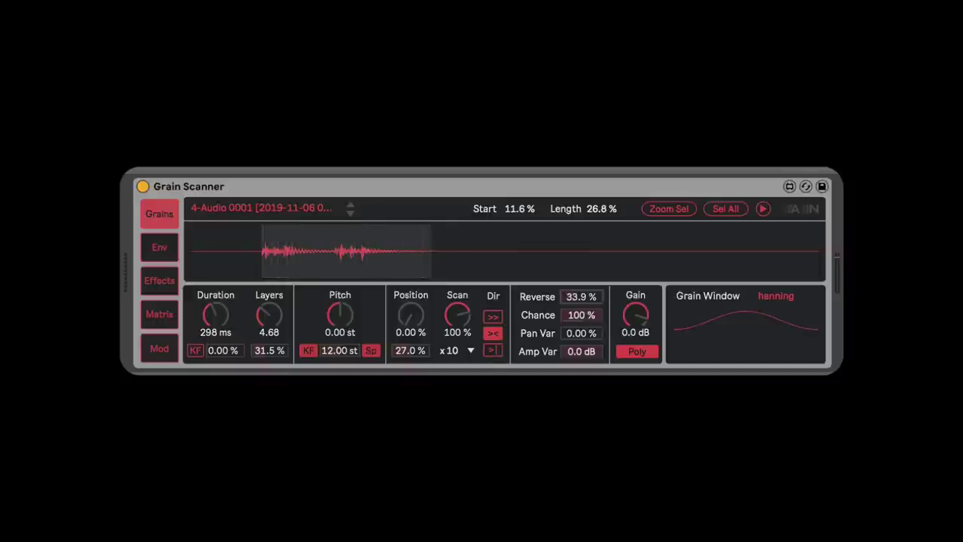
{"action": "left_click_drag", "start_coordinate": [582, 300], "coordinate": [582, 296]}
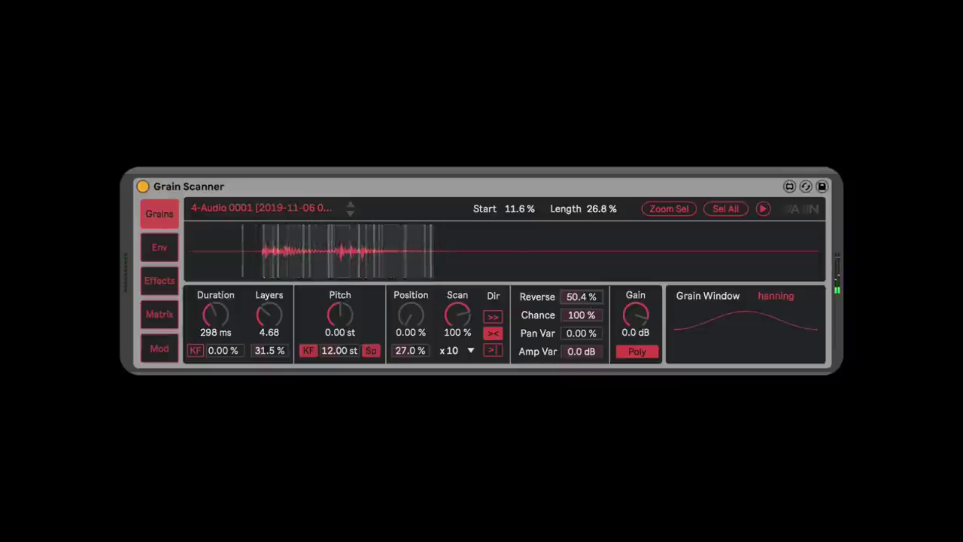
{"action": "left_click_drag", "start_coordinate": [583, 303], "coordinate": [585, 297]}
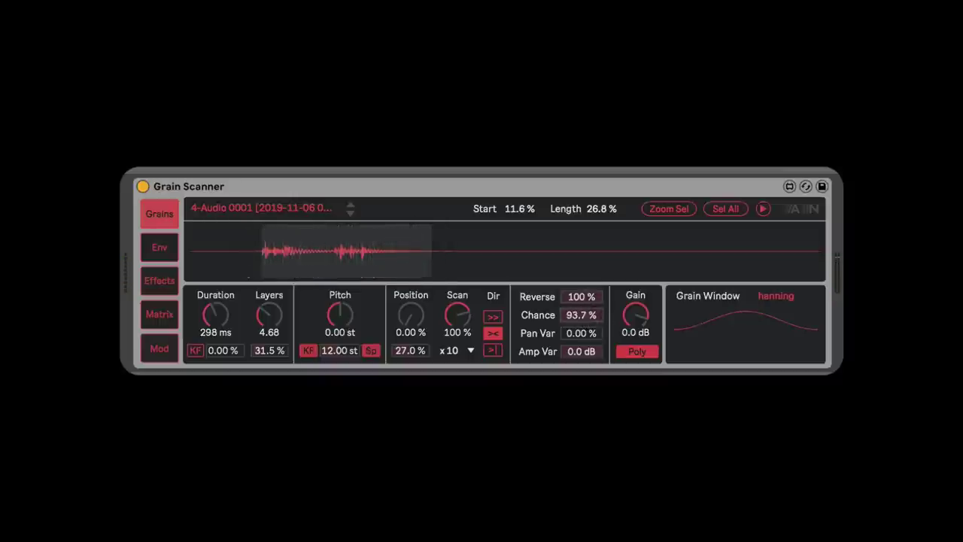
{"action": "mouse_move", "coordinate": [581, 314]}
{"action": "left_mouse_down"}
{"action": "mouse_move", "coordinate": [581, 352]}
{"action": "mouse_move", "coordinate": [580, 314]}
{"action": "left_mouse_up"}
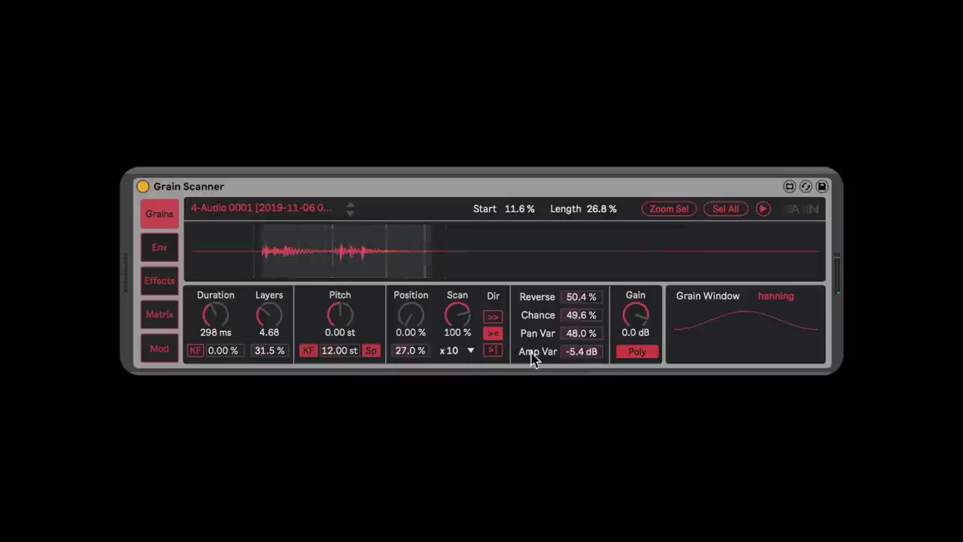
{"action": "left_click_drag", "start_coordinate": [572, 355], "coordinate": [572, 380]}
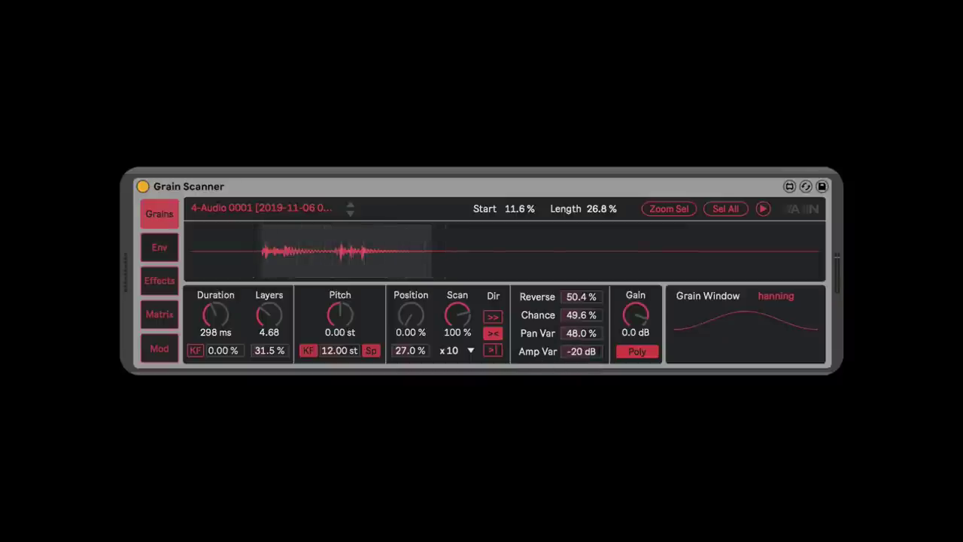
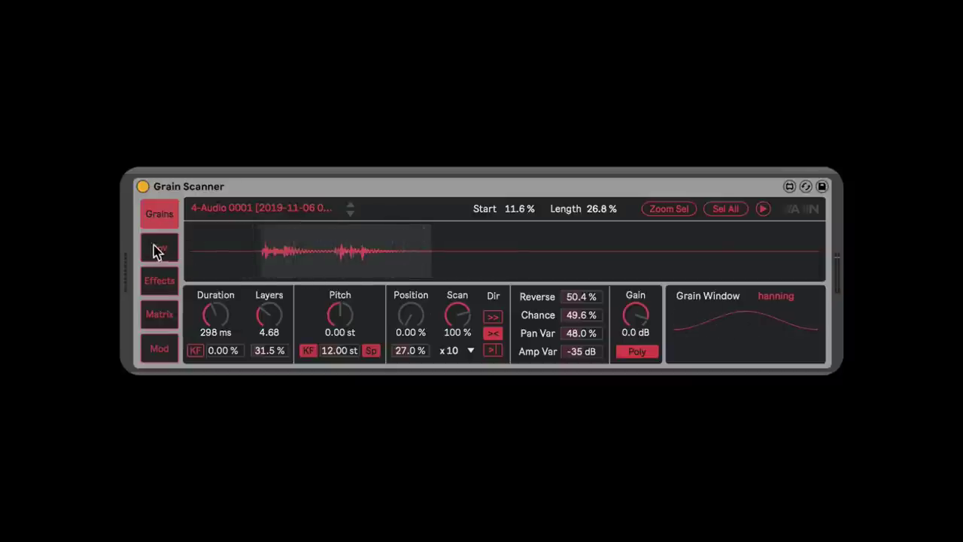
Try the triangle shape for the grain window.
{"action": "left_click", "coordinate": [775, 301]}
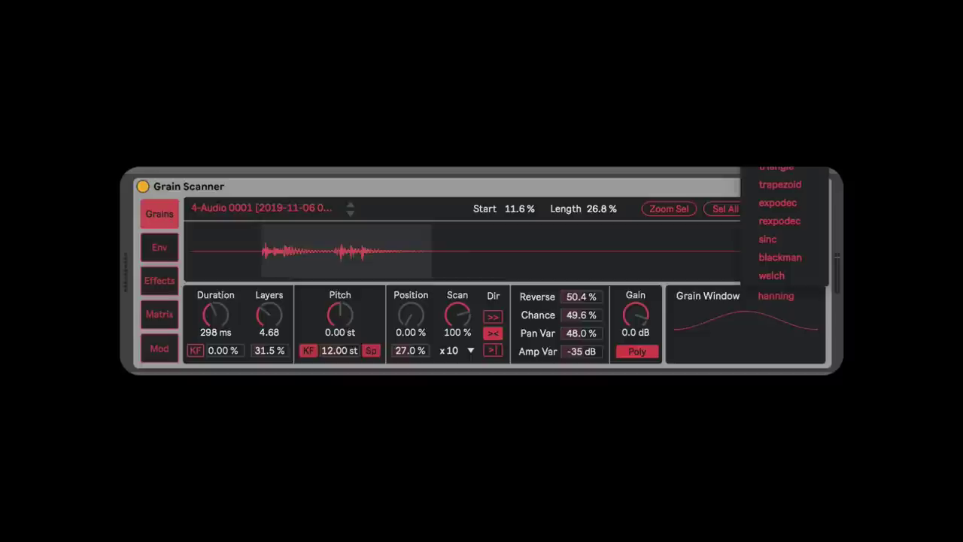
{"action": "key", "text": "Escape"}
{"action": "left_click", "coordinate": [782, 293]}
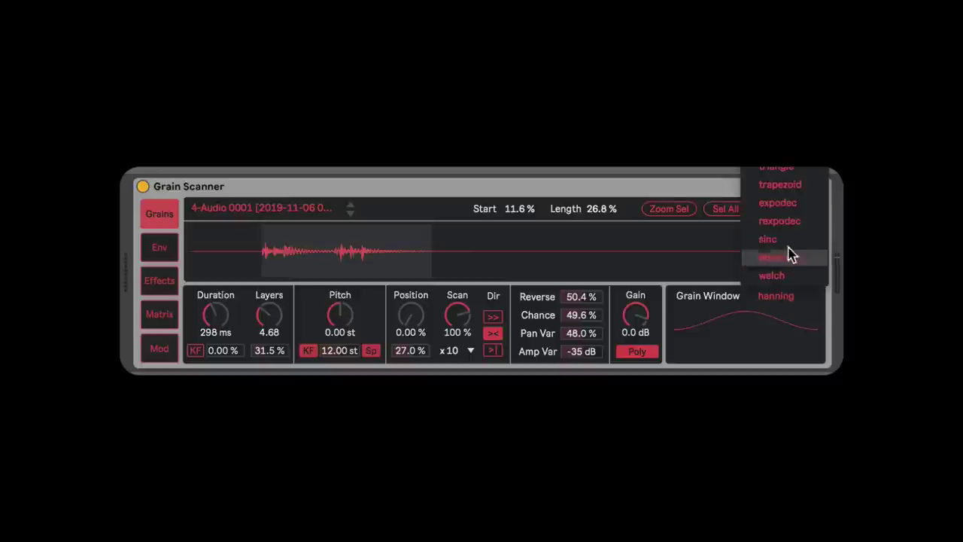
{"action": "left_click", "coordinate": [782, 171]}
Switch the grain window to quasigauss, try a width of 0.00 % and set the width to 81.9 %.
{"action": "left_click", "coordinate": [775, 299]}
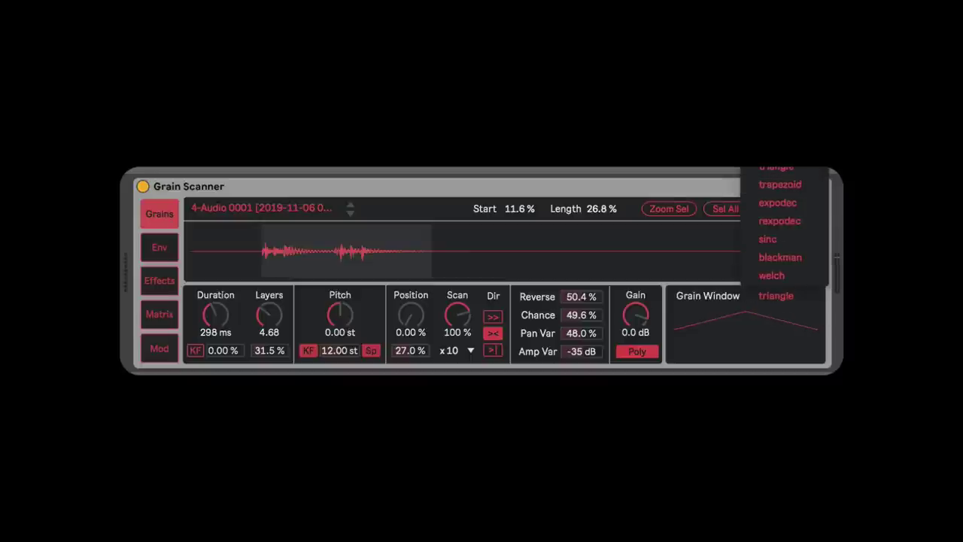
{"action": "left_click", "coordinate": [780, 182]}
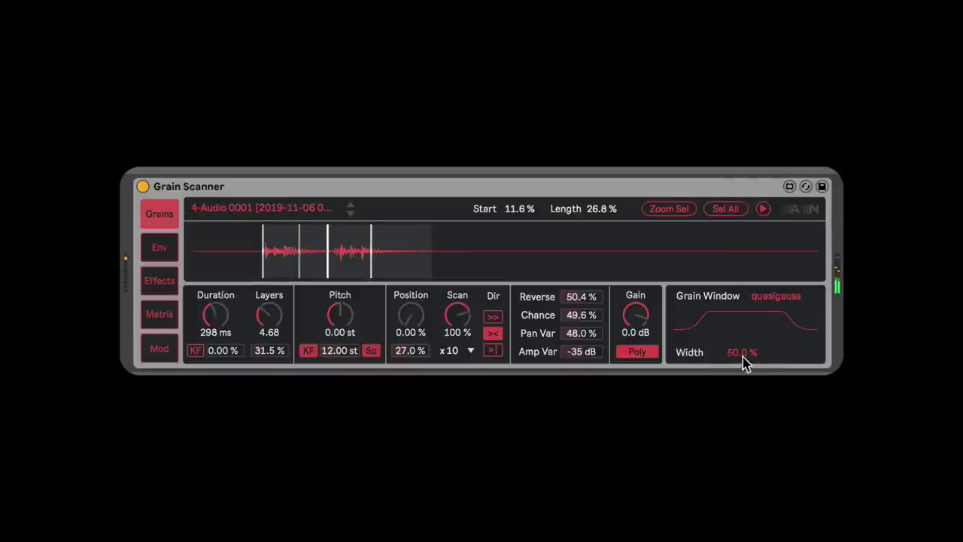
{"action": "left_click_drag", "start_coordinate": [744, 361], "coordinate": [744, 436]}
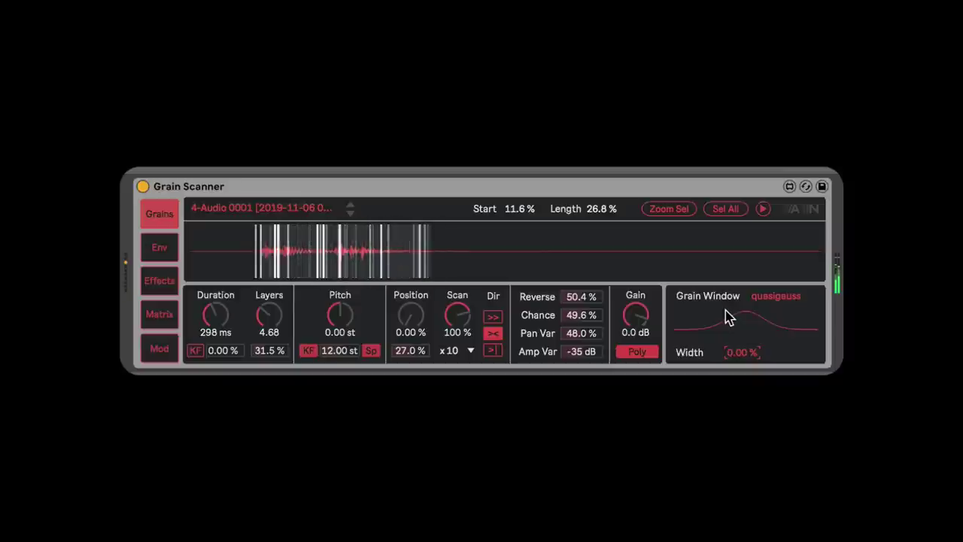
{"action": "left_click_drag", "start_coordinate": [742, 355], "coordinate": [742, 290]}
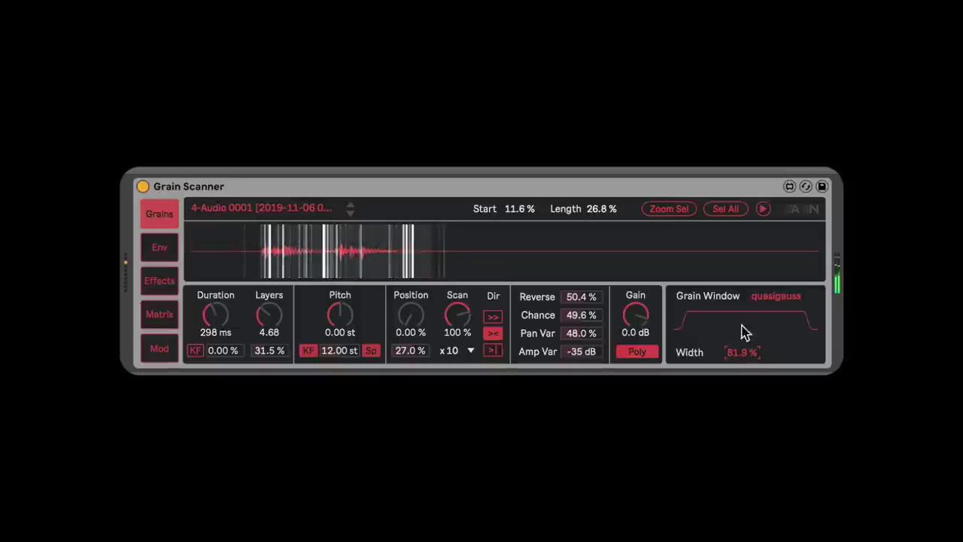
Try the blackman window and the expodec window with Atk/Dec at 0.00 %, settling on the trapezoid grain window.
{"action": "left_click", "coordinate": [776, 296]}
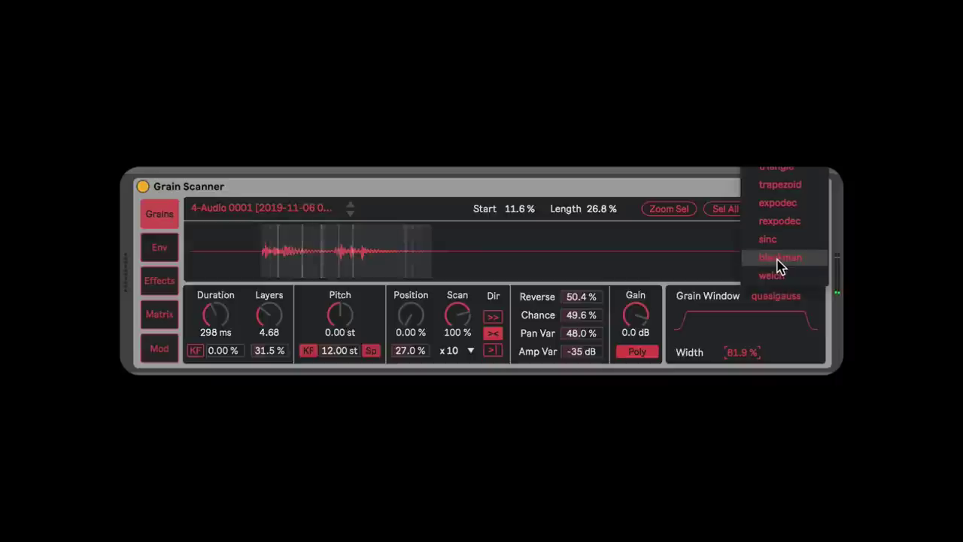
{"action": "left_click", "coordinate": [778, 260]}
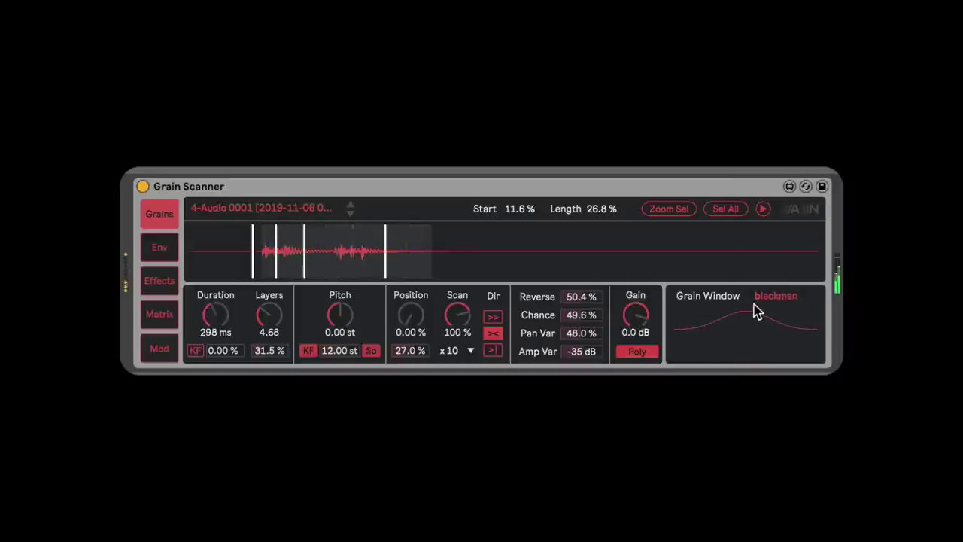
{"action": "left_click", "coordinate": [778, 300]}
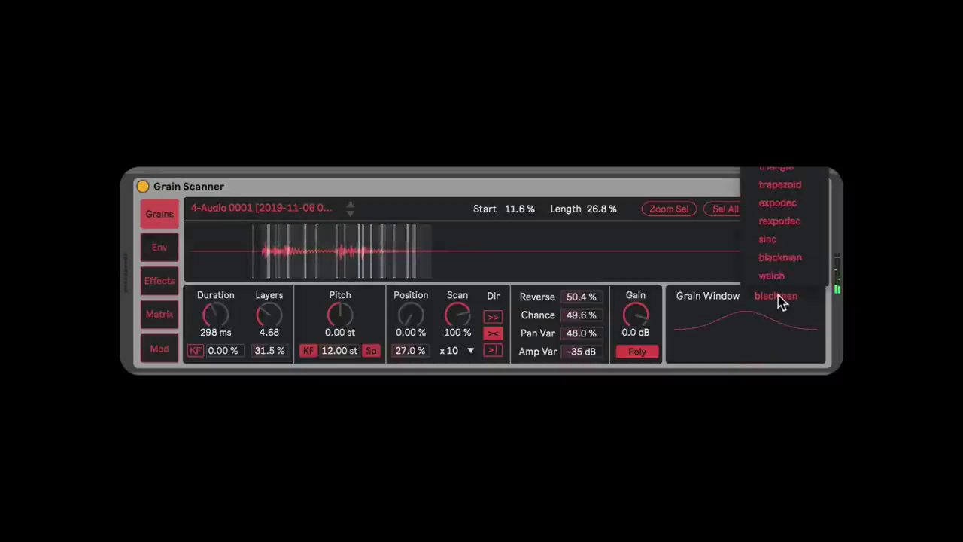
{"action": "left_click", "coordinate": [781, 214]}
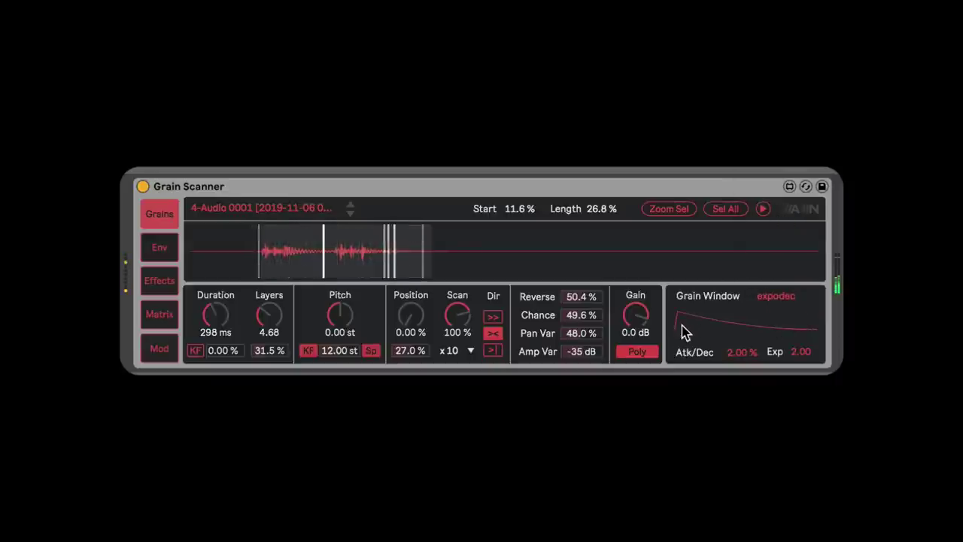
{"action": "left_click_drag", "start_coordinate": [742, 351], "coordinate": [742, 368]}
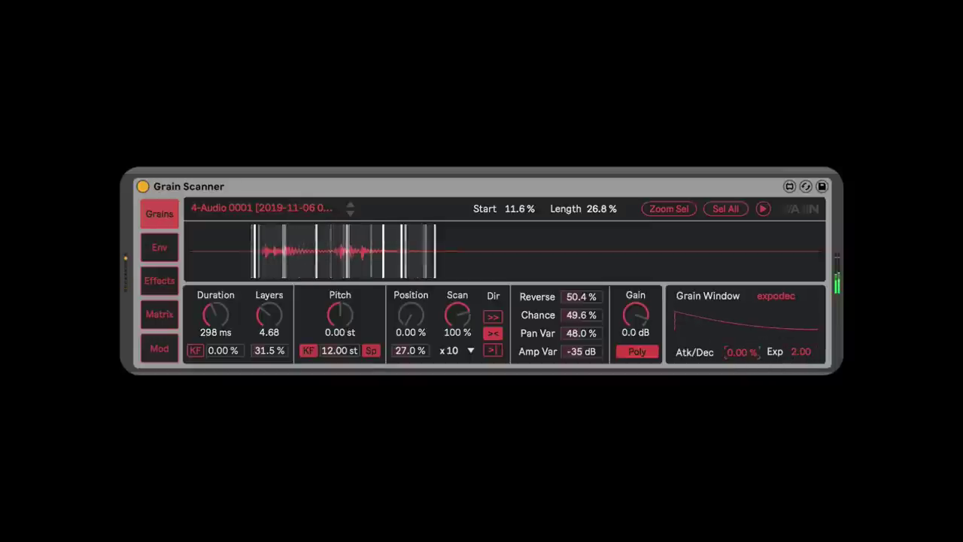
{"action": "left_click", "coordinate": [770, 302]}
{"action": "left_click", "coordinate": [779, 190]}
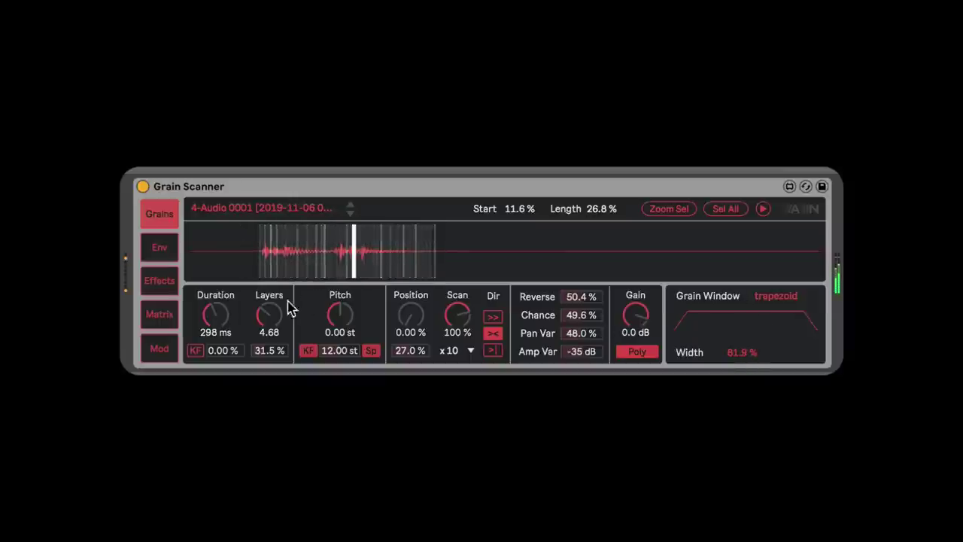
Set the amp envelope's attack to 203 ms and its release to 3.00 s.
{"action": "left_click", "coordinate": [160, 248]}
{"action": "left_click", "coordinate": [156, 216]}
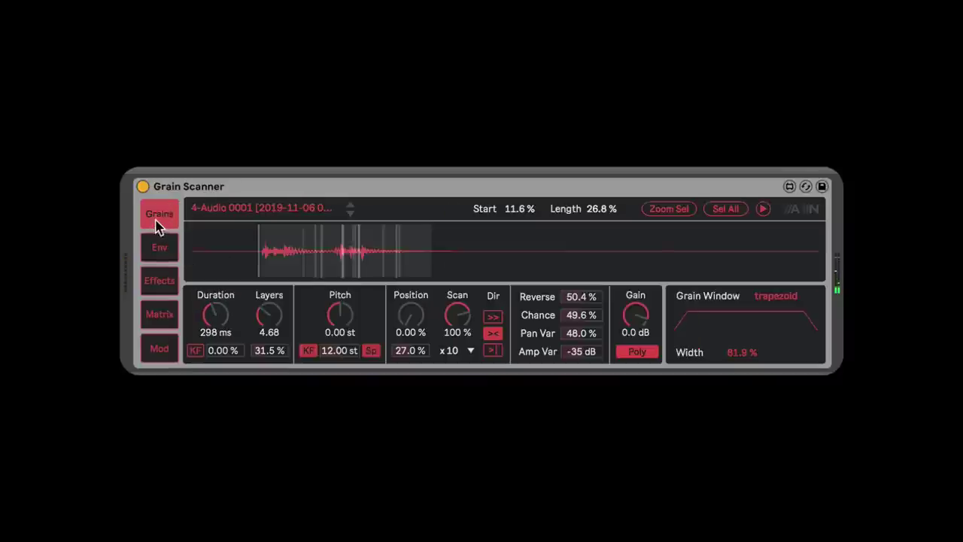
{"action": "left_click", "coordinate": [158, 248]}
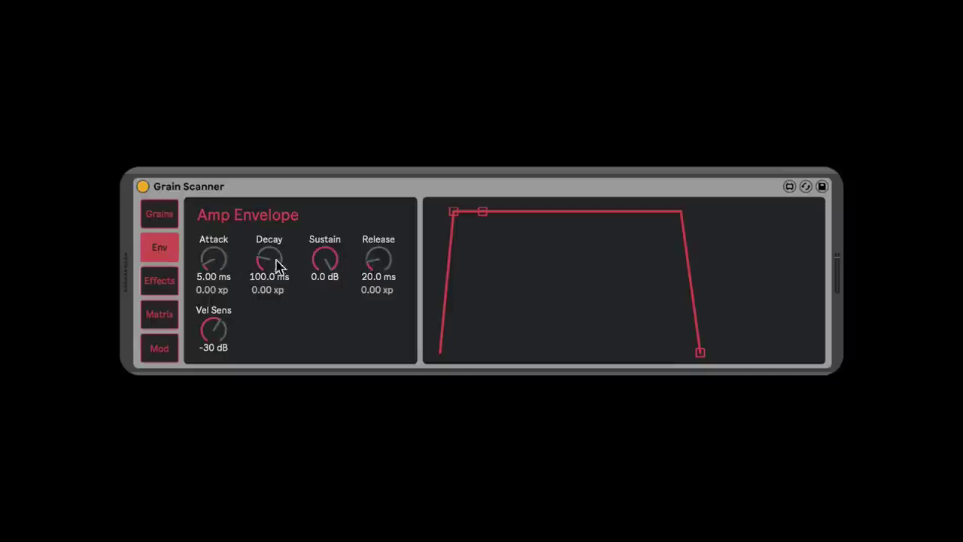
{"action": "left_click", "coordinate": [167, 215]}
{"action": "left_click", "coordinate": [165, 248]}
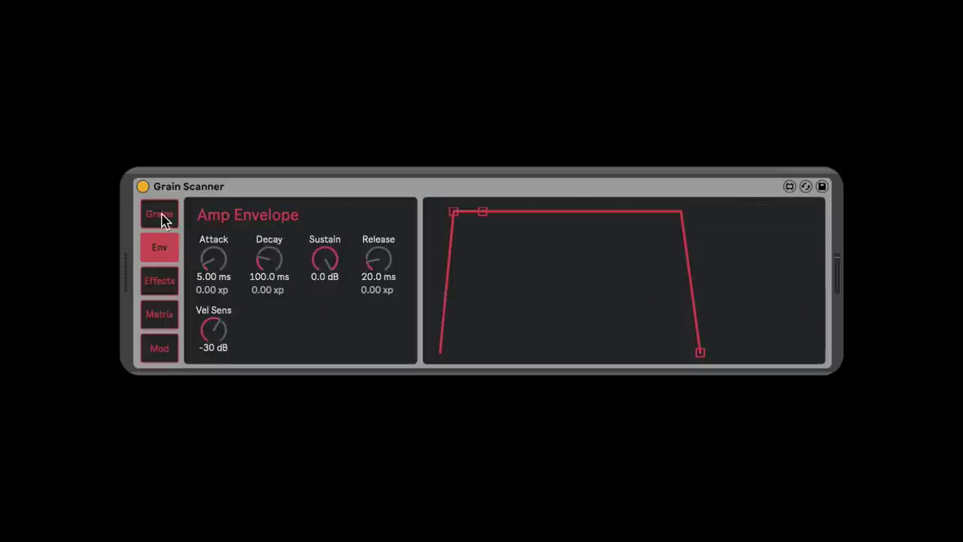
{"action": "left_click_drag", "start_coordinate": [219, 275], "coordinate": [219, 245]}
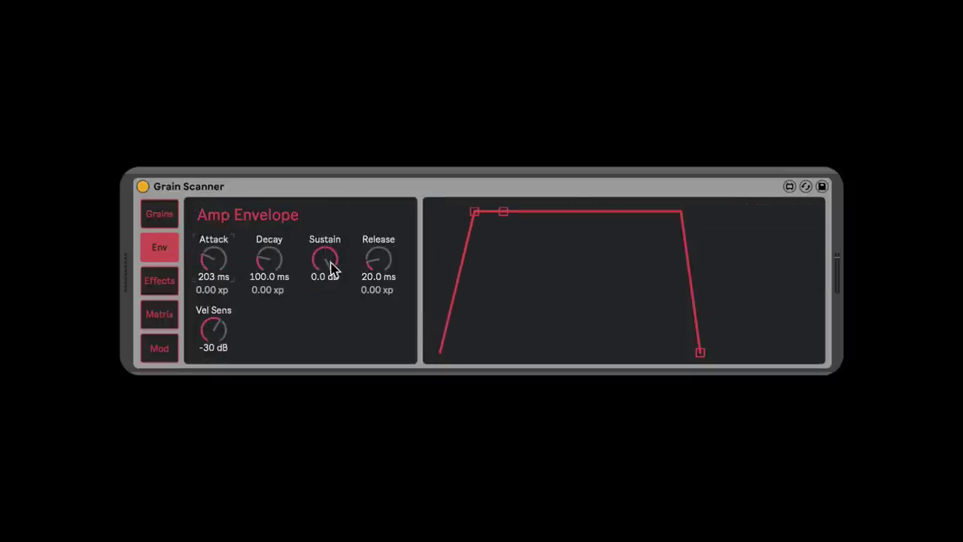
{"action": "left_click_drag", "start_coordinate": [370, 269], "coordinate": [370, 229]}
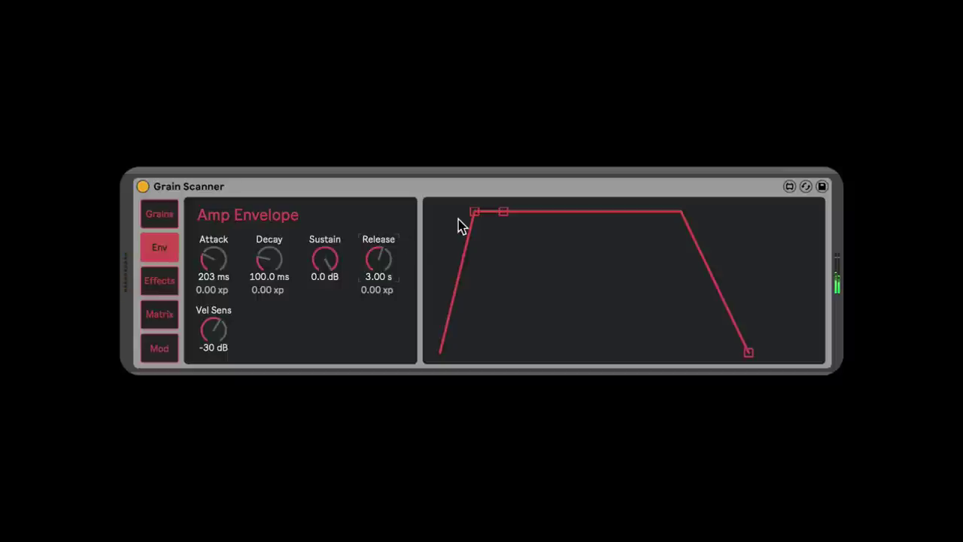
Open the effects settings and set the filter's cutoff to 5.35 Oct and its Dry/Wet to 1.00.
{"action": "left_click", "coordinate": [166, 282]}
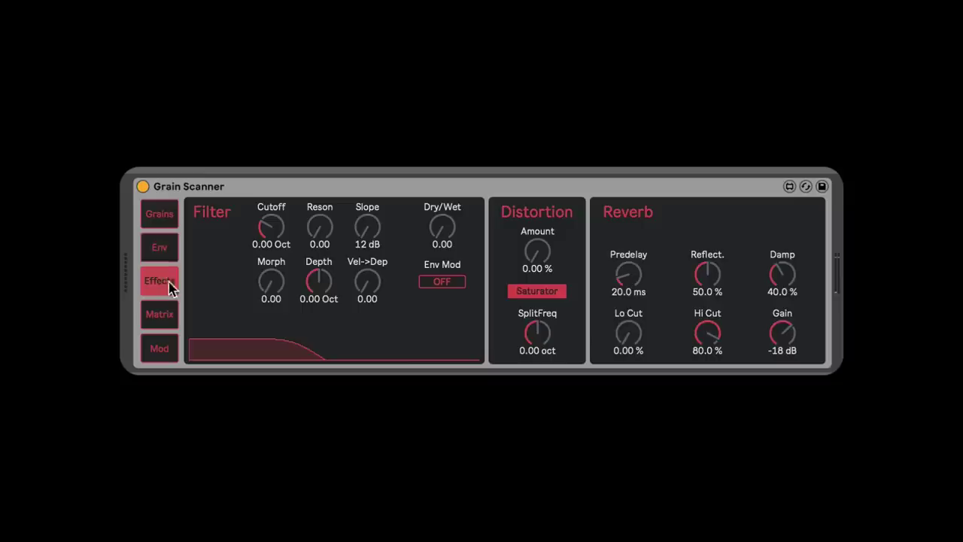
{"action": "left_click", "coordinate": [171, 260]}
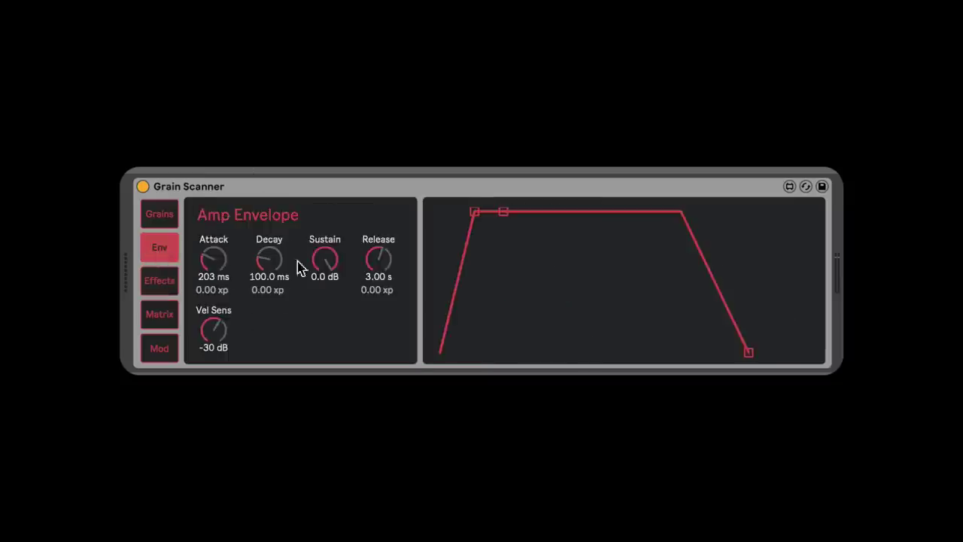
{"action": "left_click", "coordinate": [167, 283]}
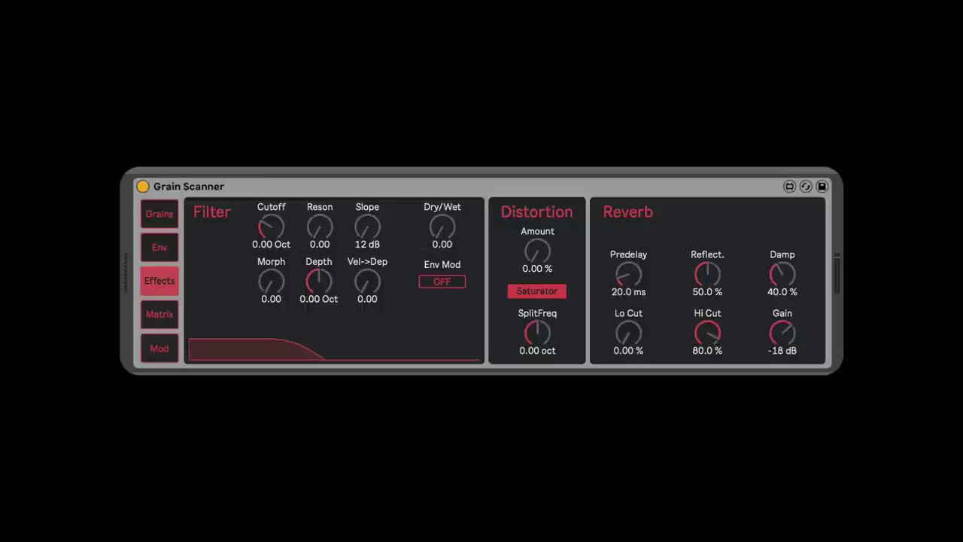
{"action": "left_click_drag", "start_coordinate": [443, 226], "coordinate": [442, 256]}
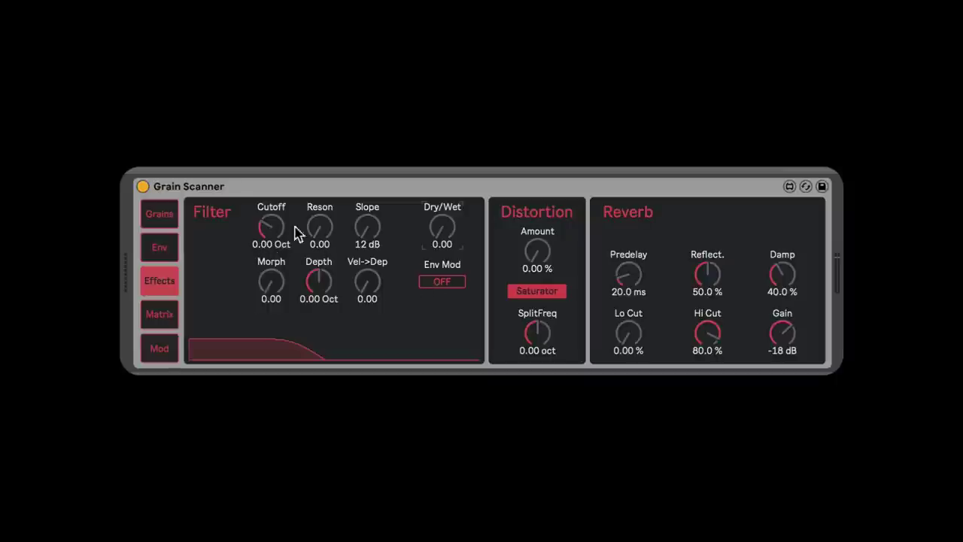
{"action": "left_click_drag", "start_coordinate": [271, 227], "coordinate": [272, 205]}
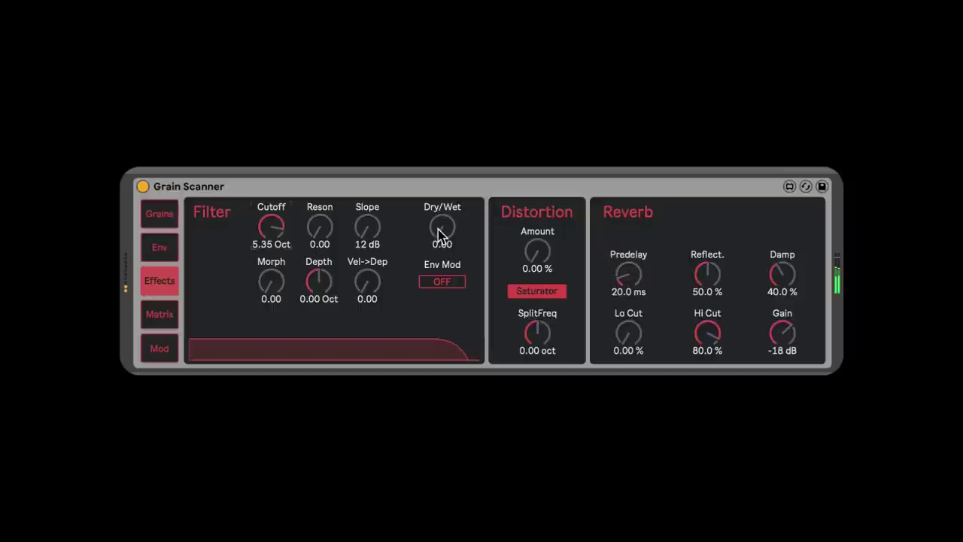
{"action": "mouse_move", "coordinate": [440, 233]}
{"action": "left_mouse_down"}
{"action": "mouse_move", "coordinate": [440, 219]}
{"action": "mouse_move", "coordinate": [444, 242]}
{"action": "mouse_move", "coordinate": [443, 226]}
{"action": "left_mouse_up"}
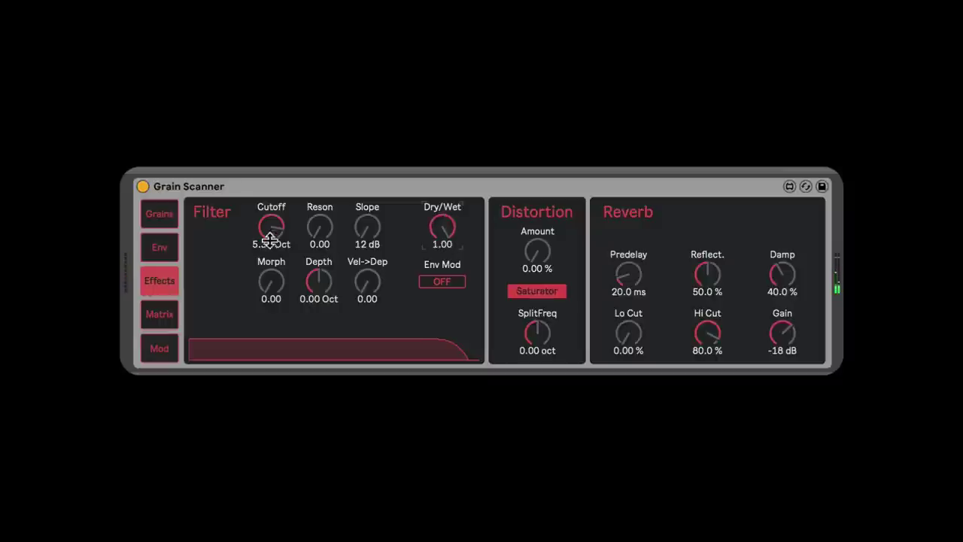
Set the filter cutoff to 2.83 Oct and Morph to 1.00, trying Dry/Wet at 0.52 and returning it to 1.00.
{"action": "left_click_drag", "start_coordinate": [269, 229], "coordinate": [270, 212]}
{"action": "left_click_drag", "start_coordinate": [444, 225], "coordinate": [445, 233]}
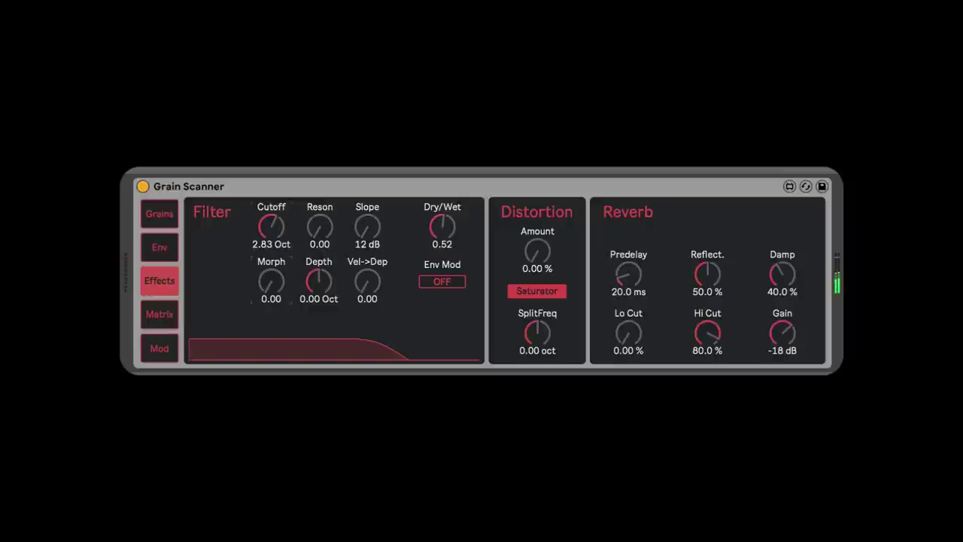
{"action": "left_click_drag", "start_coordinate": [270, 281], "coordinate": [271, 205]}
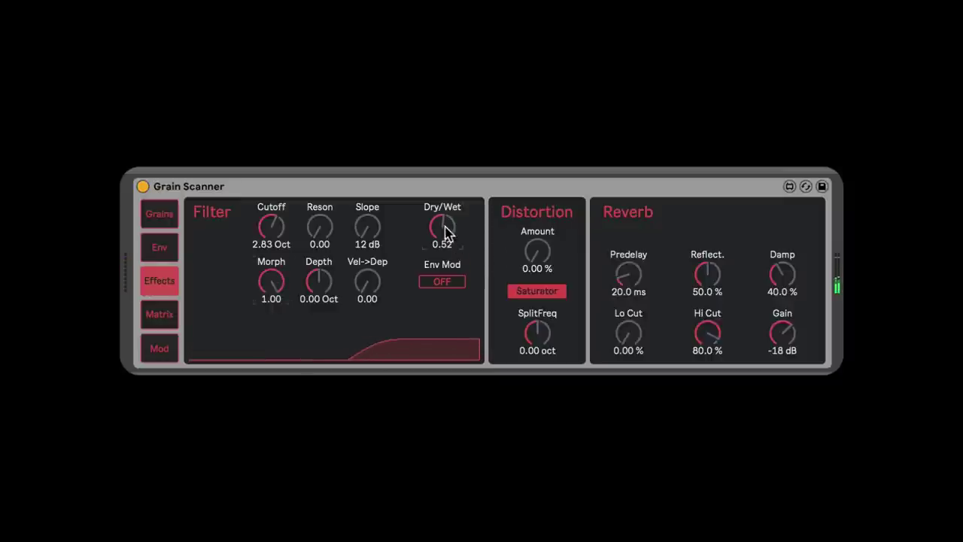
{"action": "left_click_drag", "start_coordinate": [446, 234], "coordinate": [446, 195]}
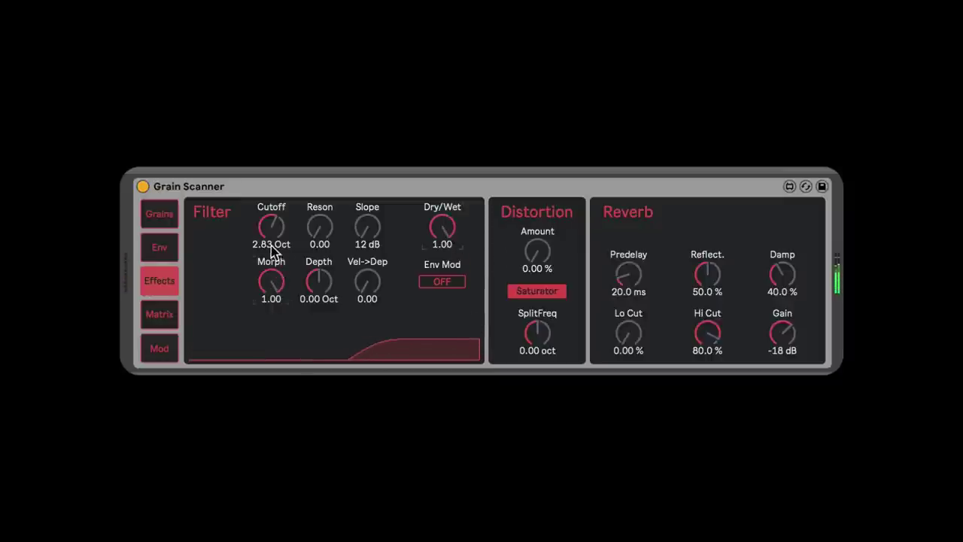
Raise the filter cutoff to 4.33 Oct and sweep Morph through its range, ending at 0.01.
{"action": "left_click_drag", "start_coordinate": [272, 251], "coordinate": [273, 230]}
{"action": "left_click_drag", "start_coordinate": [272, 281], "coordinate": [271, 340]}
{"action": "left_click_drag", "start_coordinate": [278, 285], "coordinate": [278, 211]}
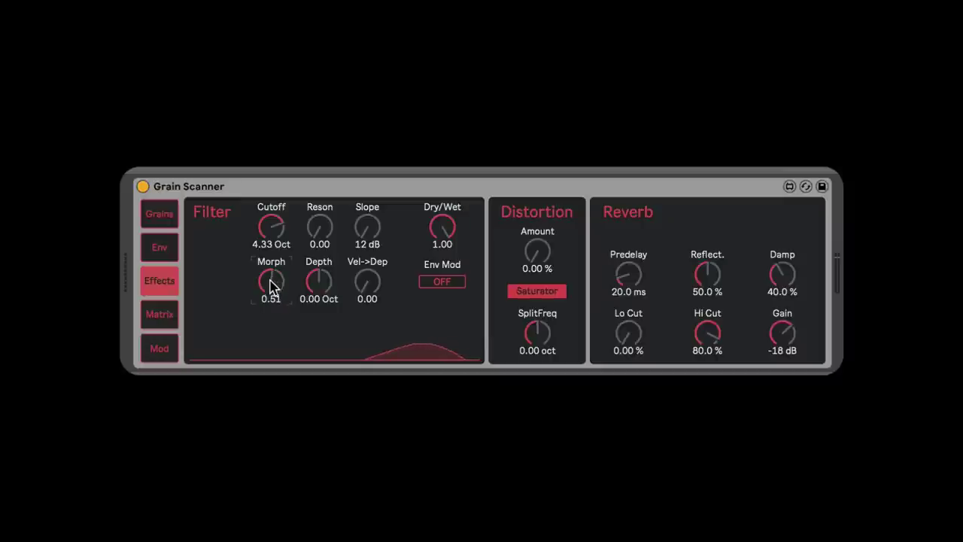
{"action": "left_click_drag", "start_coordinate": [272, 287], "coordinate": [272, 296]}
{"action": "left_click_drag", "start_coordinate": [271, 282], "coordinate": [282, 278]}
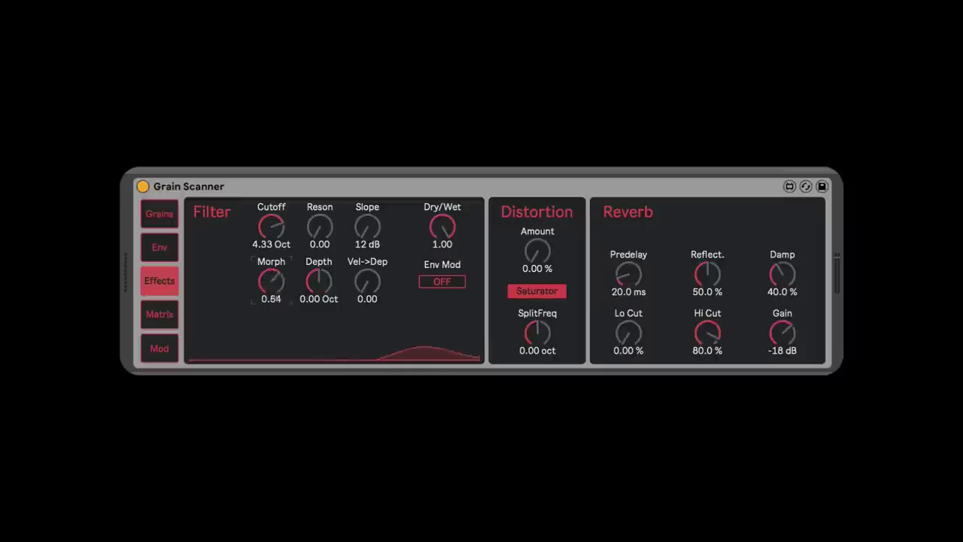
{"action": "key", "text": "Delete"}
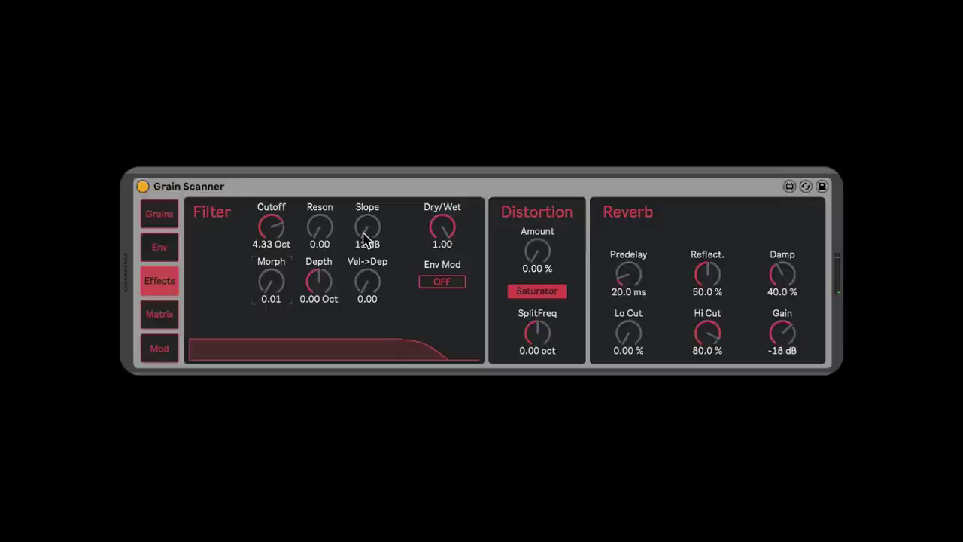
Set the filter's slope to 21 dB, resonance to 0.39, Morph to 0.13 and Dry/Wet to 0.49.
{"action": "left_click_drag", "start_coordinate": [367, 226], "coordinate": [367, 215]}
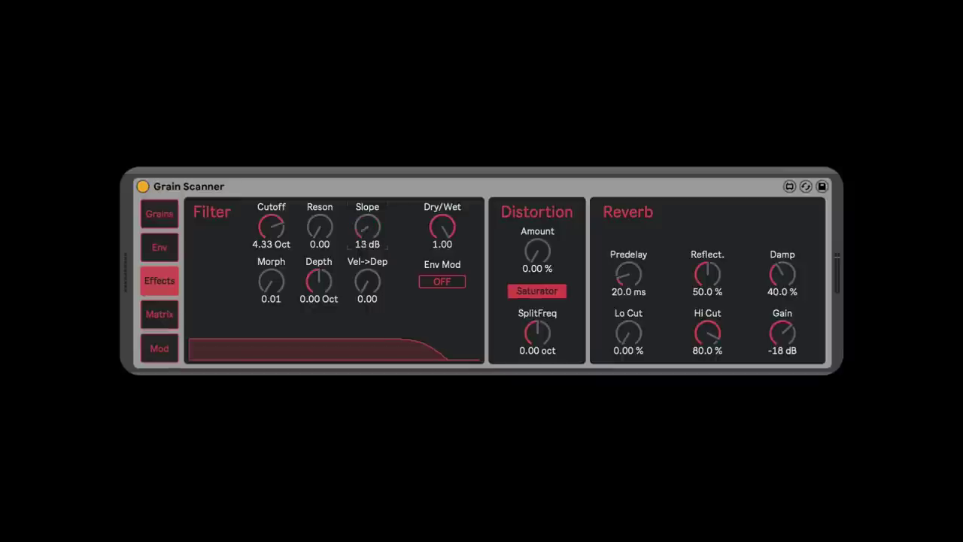
{"action": "left_click_drag", "start_coordinate": [367, 226], "coordinate": [367, 220]}
{"action": "mouse_move", "coordinate": [320, 225]}
{"action": "left_mouse_down"}
{"action": "mouse_move", "coordinate": [320, 203]}
{"action": "mouse_move", "coordinate": [320, 212]}
{"action": "left_mouse_up"}
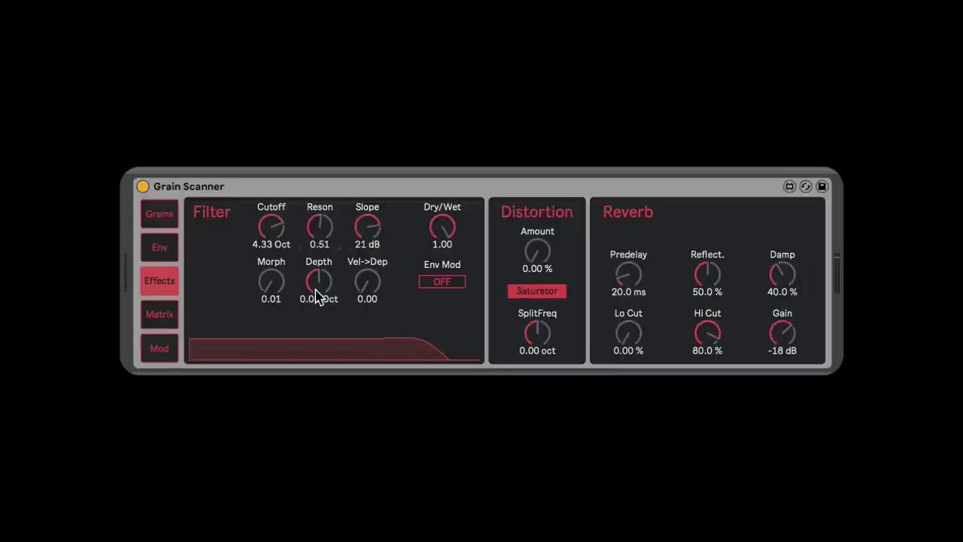
{"action": "mouse_move", "coordinate": [273, 290]}
{"action": "left_mouse_down"}
{"action": "mouse_move", "coordinate": [273, 262]}
{"action": "mouse_move", "coordinate": [273, 281]}
{"action": "left_mouse_up"}
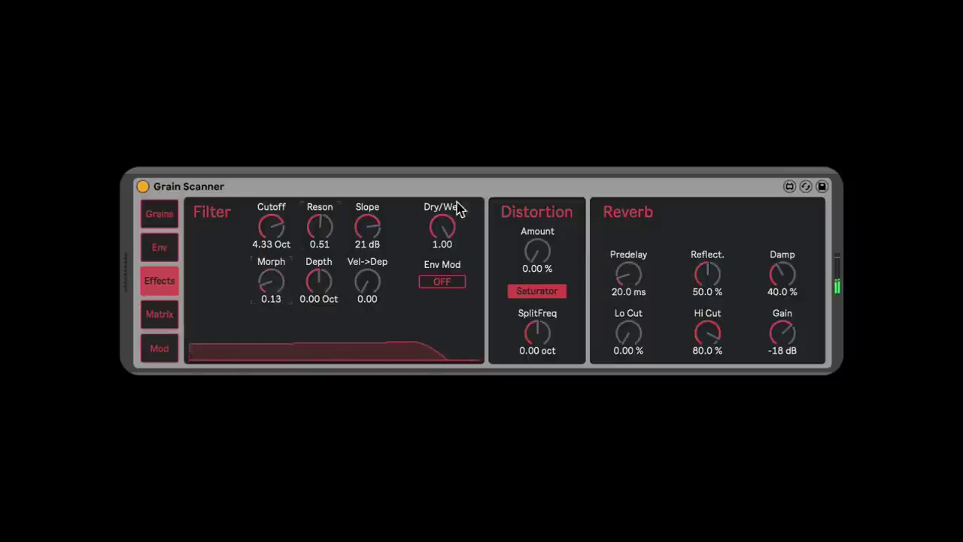
{"action": "left_click_drag", "start_coordinate": [449, 229], "coordinate": [449, 305]}
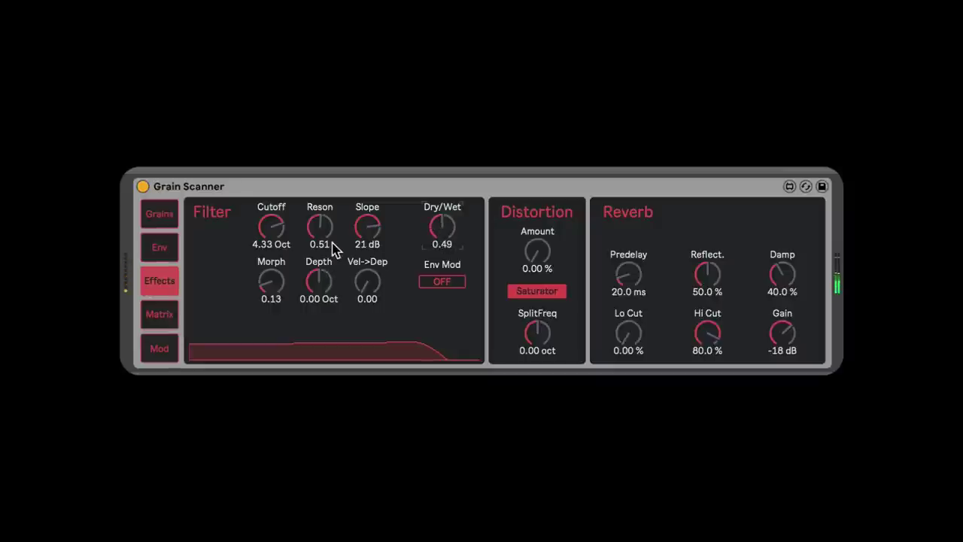
{"action": "left_click_drag", "start_coordinate": [333, 249], "coordinate": [334, 261]}
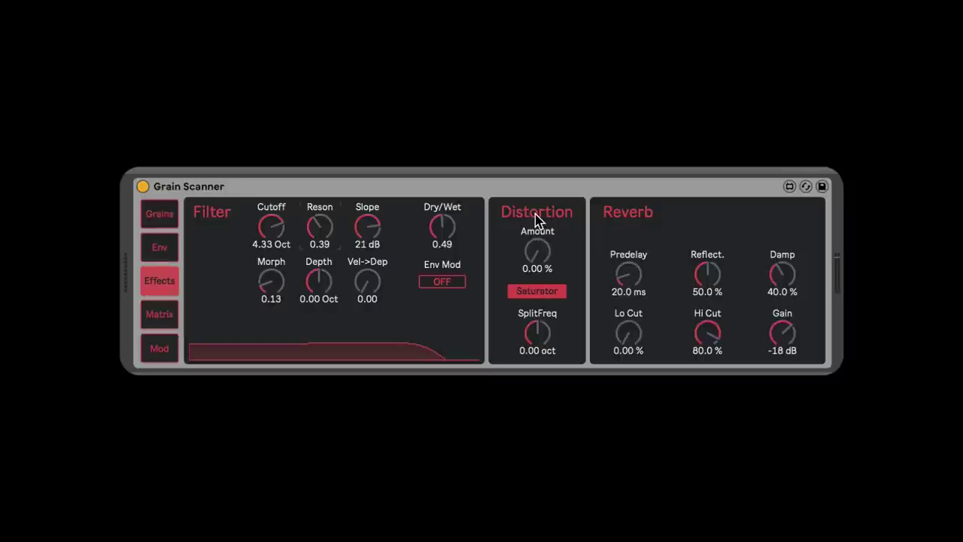
Switch the distortion to Exciter and back to Saturator, and set its amount to 77.2 % and split frequency to 1.83 oct.
{"action": "left_click", "coordinate": [553, 291]}
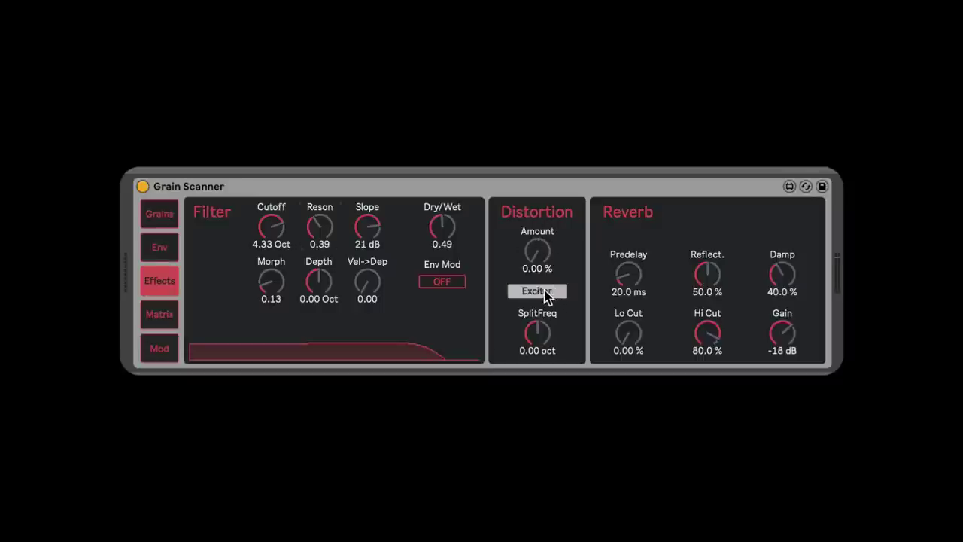
{"action": "left_click", "coordinate": [547, 293]}
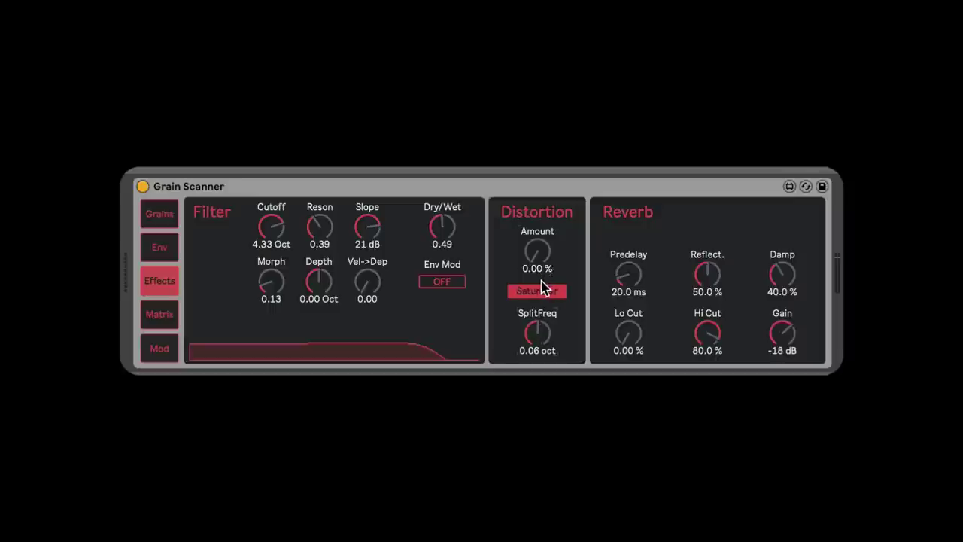
{"action": "left_click_drag", "start_coordinate": [537, 251], "coordinate": [538, 203]}
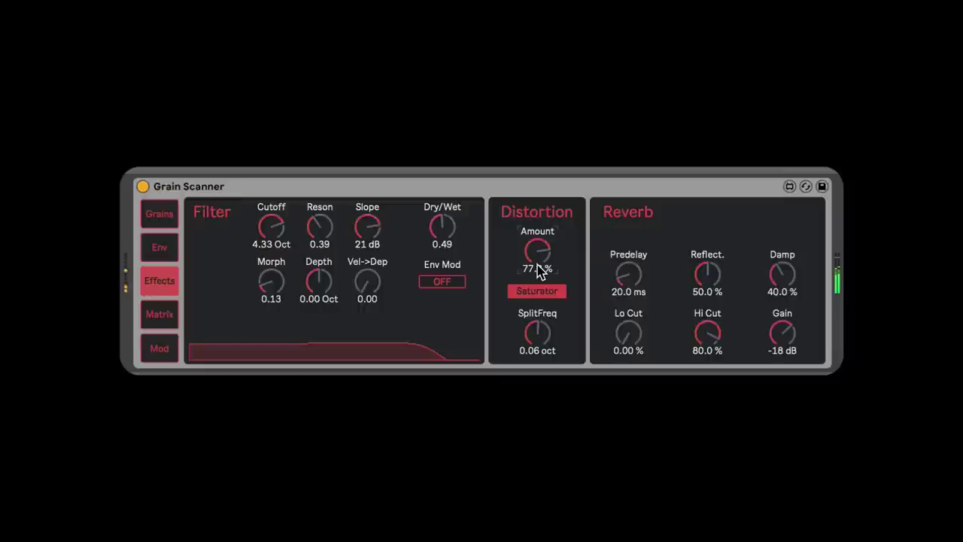
{"action": "mouse_move", "coordinate": [537, 332]}
{"action": "left_mouse_down"}
{"action": "mouse_move", "coordinate": [538, 342]}
{"action": "mouse_move", "coordinate": [537, 320]}
{"action": "left_mouse_up"}
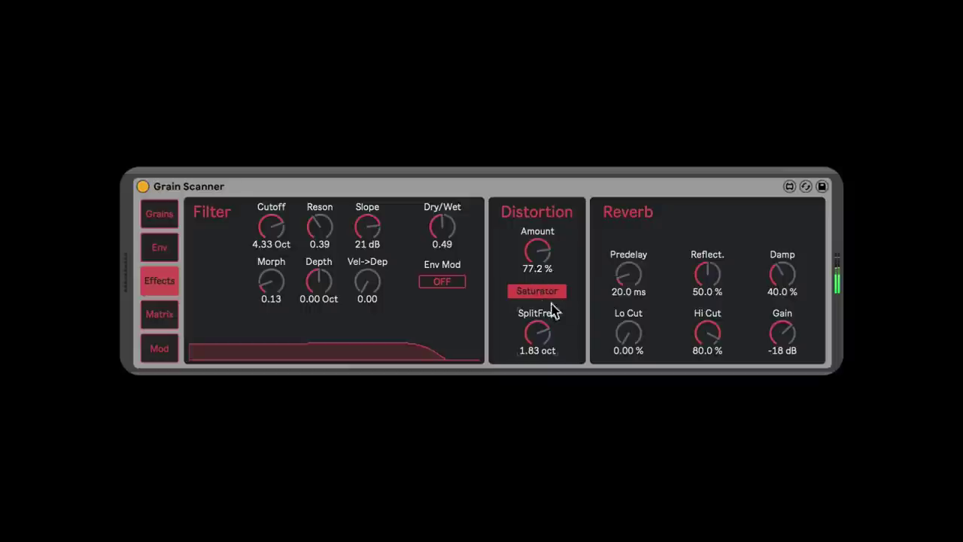
Try the Exciter distortion at 69.3 %, return to Saturator and set the amount to 63.0 %.
{"action": "left_click", "coordinate": [539, 292]}
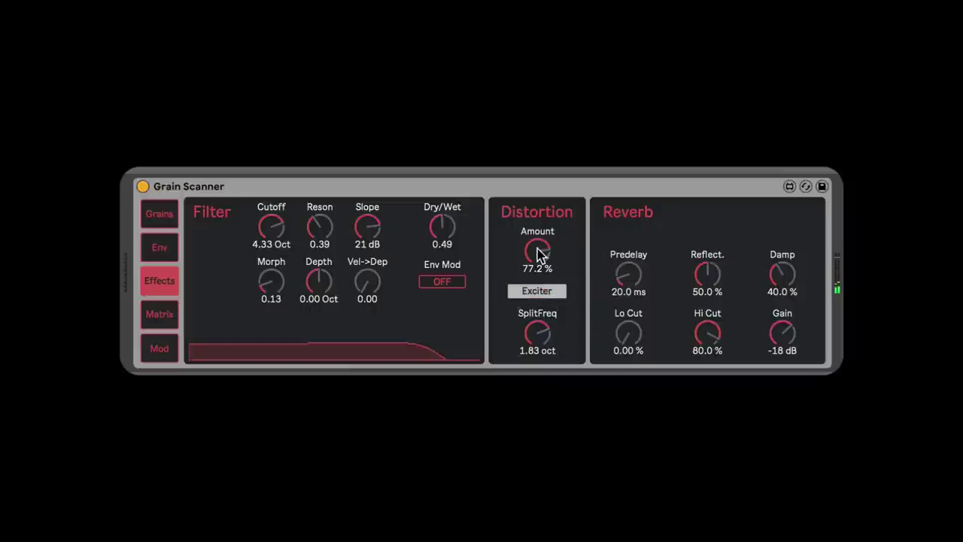
{"action": "left_click_drag", "start_coordinate": [539, 250], "coordinate": [538, 260]}
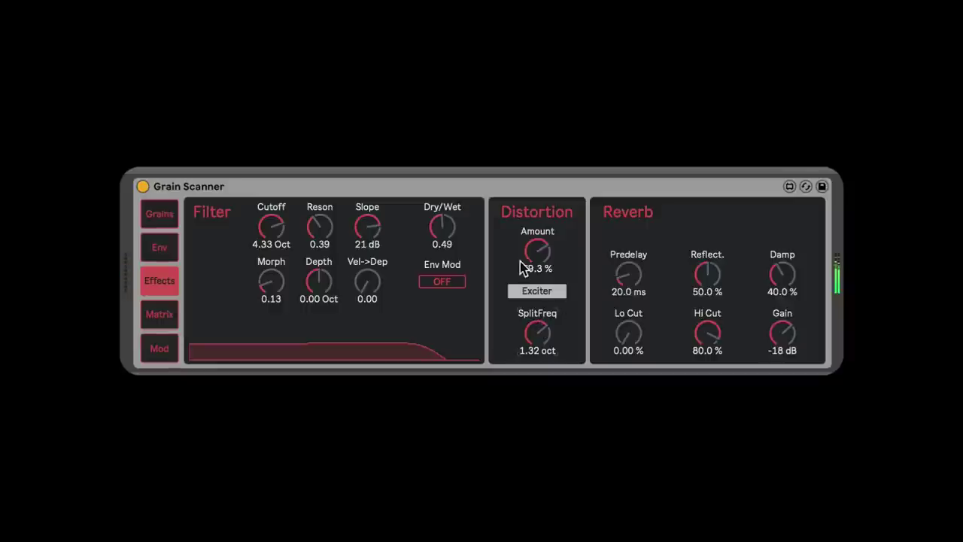
{"action": "mouse_move", "coordinate": [522, 267]}
{"action": "left_mouse_down"}
{"action": "mouse_move", "coordinate": [522, 280]}
{"action": "mouse_move", "coordinate": [537, 259]}
{"action": "left_mouse_up"}
{"action": "left_click", "coordinate": [534, 291]}
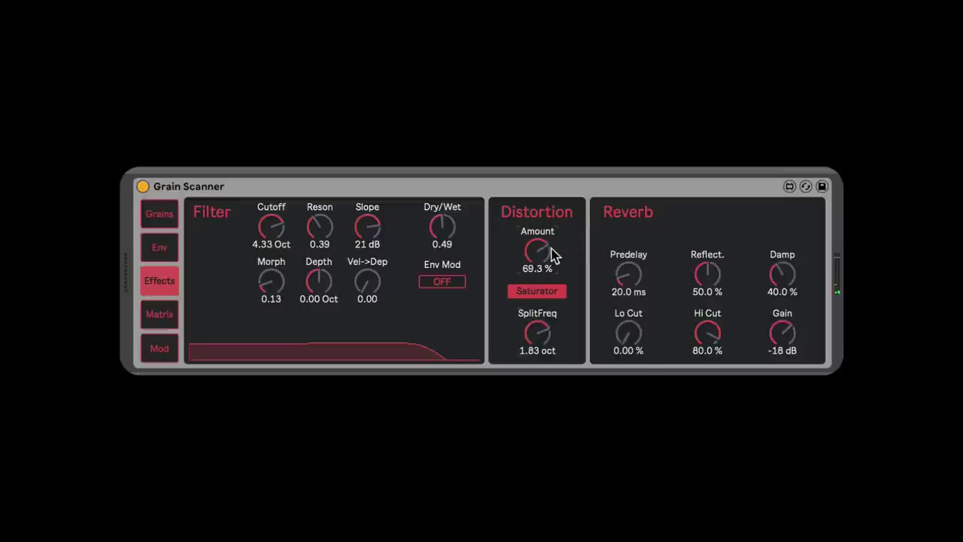
{"action": "left_click_drag", "start_coordinate": [537, 252], "coordinate": [537, 257]}
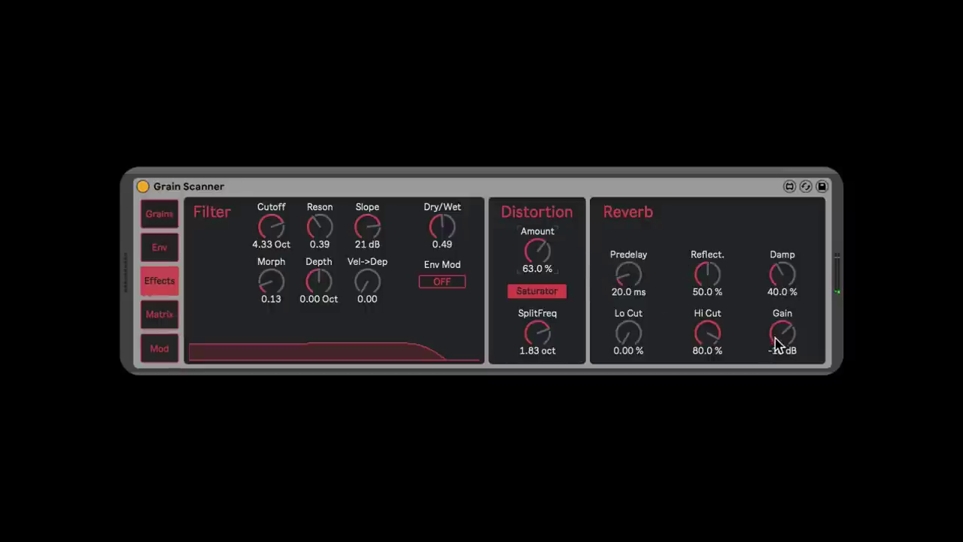
Raise the reverb gain to -4.1 dB.
{"action": "left_click", "coordinate": [528, 181]}
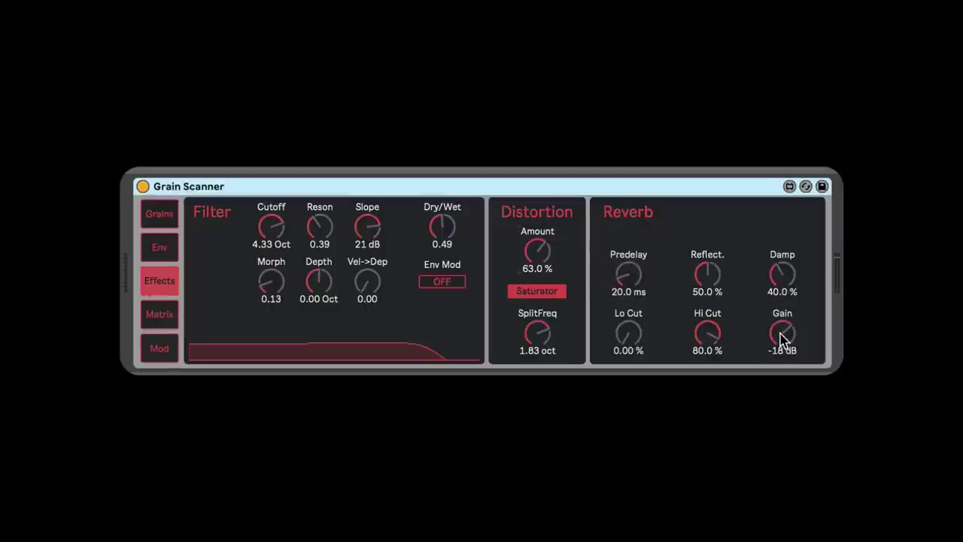
{"action": "left_click_drag", "start_coordinate": [783, 340], "coordinate": [783, 307]}
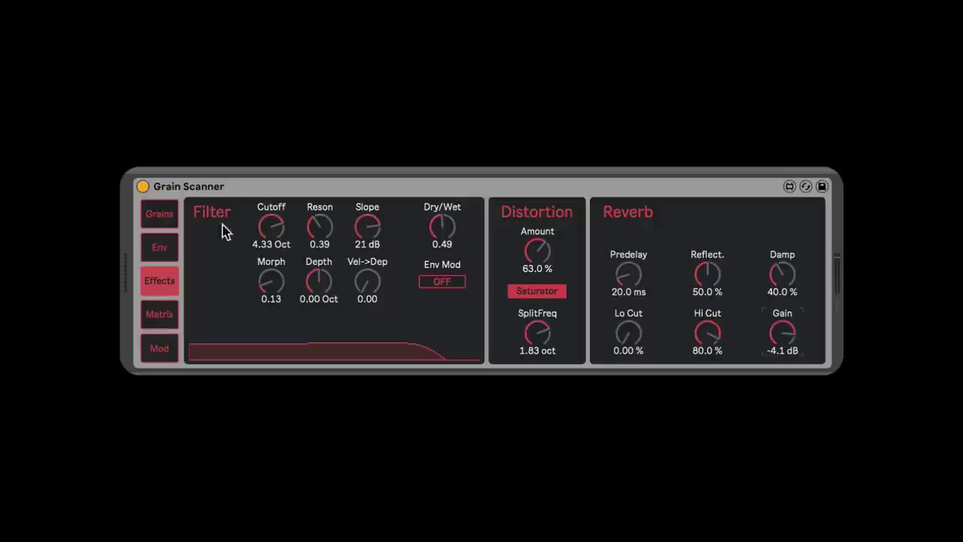
{"action": "left_click", "coordinate": [216, 189]}
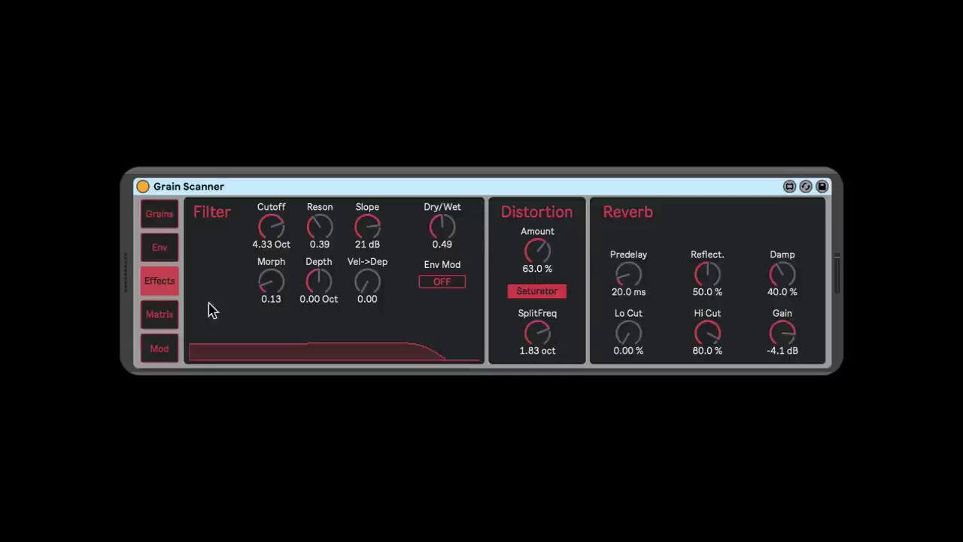
Review the envelope, grain, effects and modulator pages, and examine the modulation sources available for Layers in the matrix.
{"action": "left_click", "coordinate": [161, 248]}
{"action": "left_click", "coordinate": [160, 219]}
{"action": "left_click", "coordinate": [157, 248]}
{"action": "left_click", "coordinate": [159, 280]}
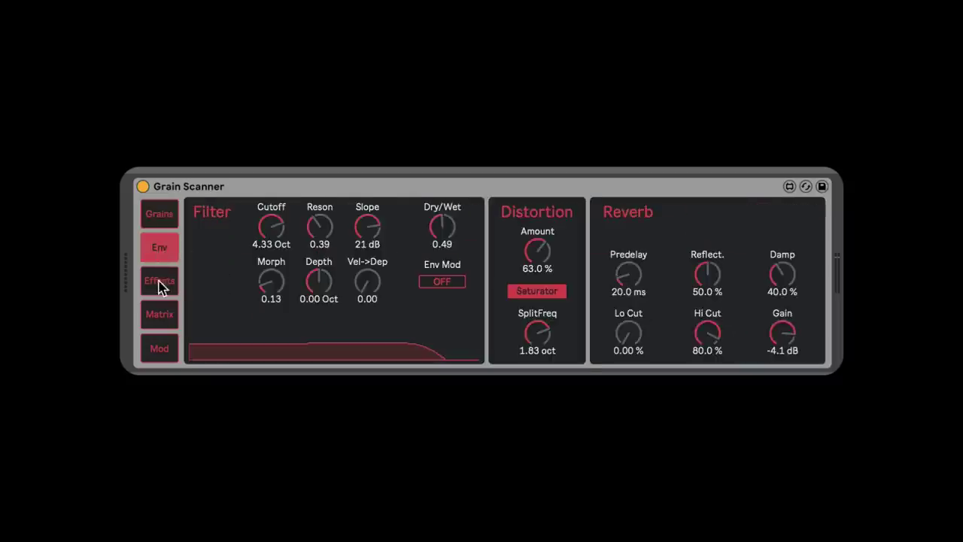
{"action": "left_click", "coordinate": [163, 322]}
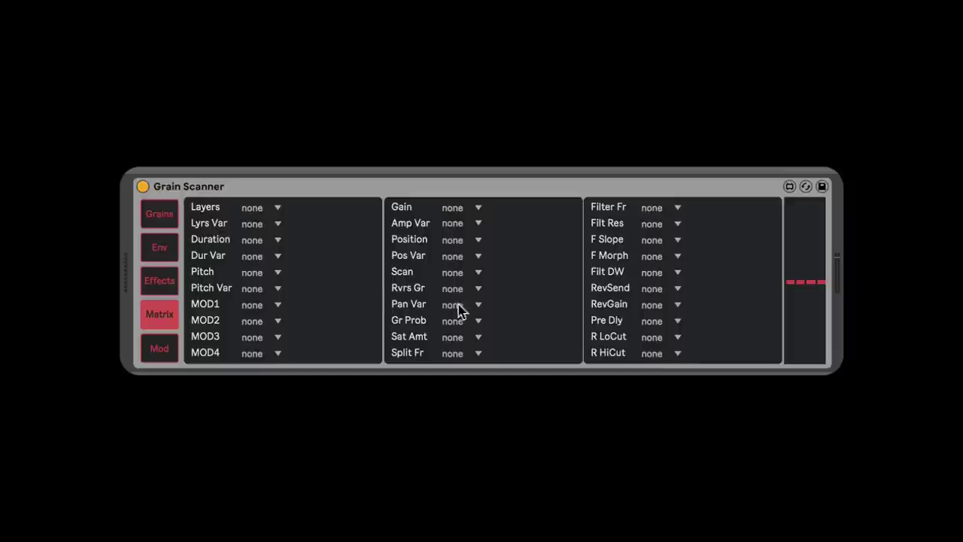
{"action": "left_click", "coordinate": [160, 352]}
{"action": "left_click", "coordinate": [159, 322]}
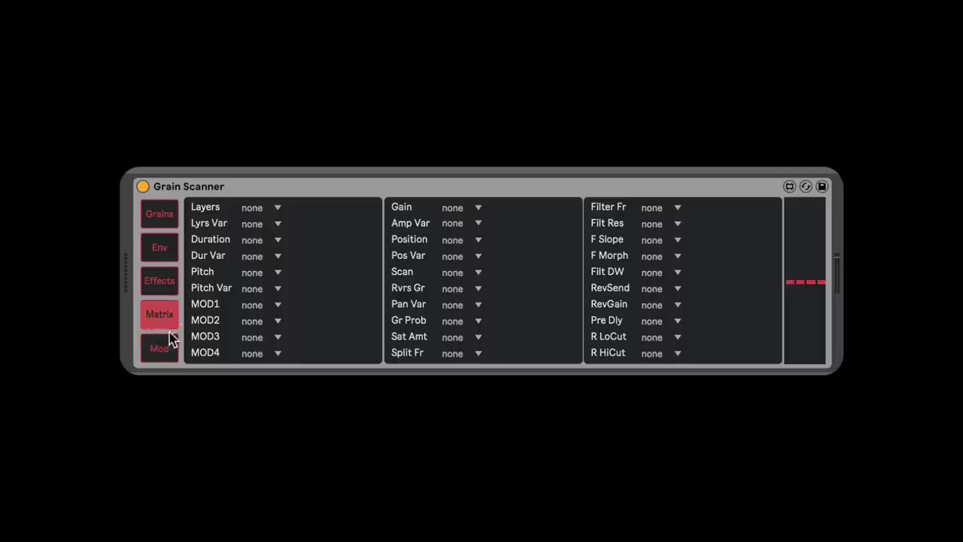
{"action": "left_click", "coordinate": [252, 209]}
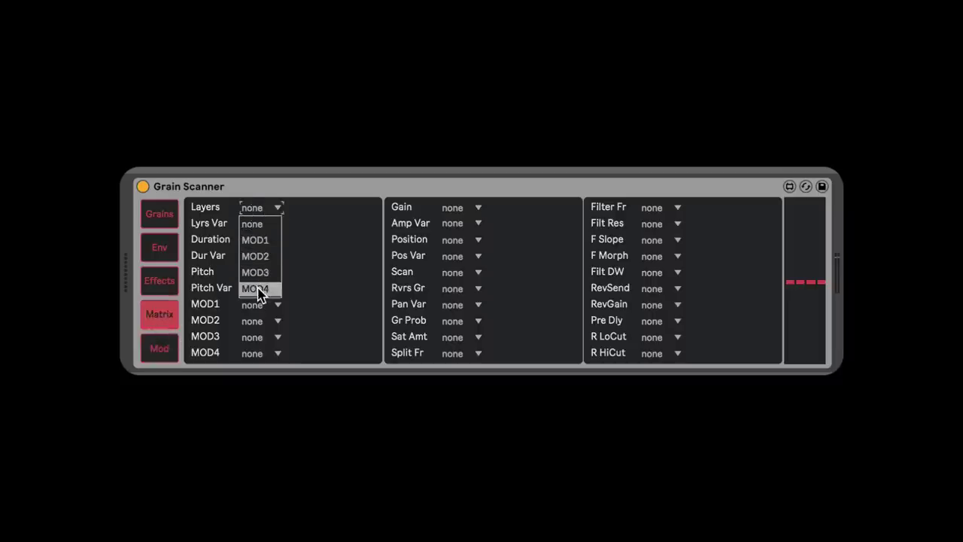
Set the first modulator's waveform to sine and shorten its duration to 168 ms.
{"action": "left_click", "coordinate": [166, 349]}
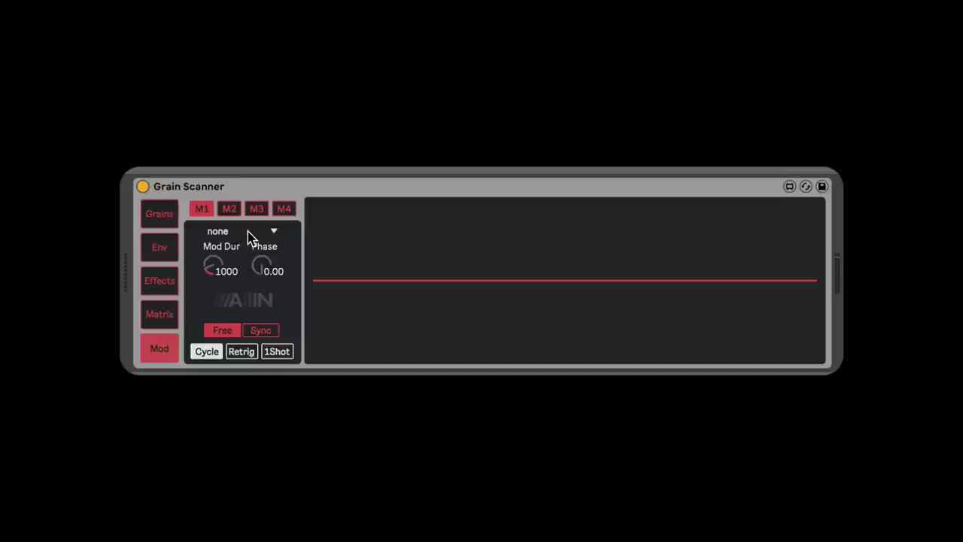
{"action": "left_click", "coordinate": [249, 235]}
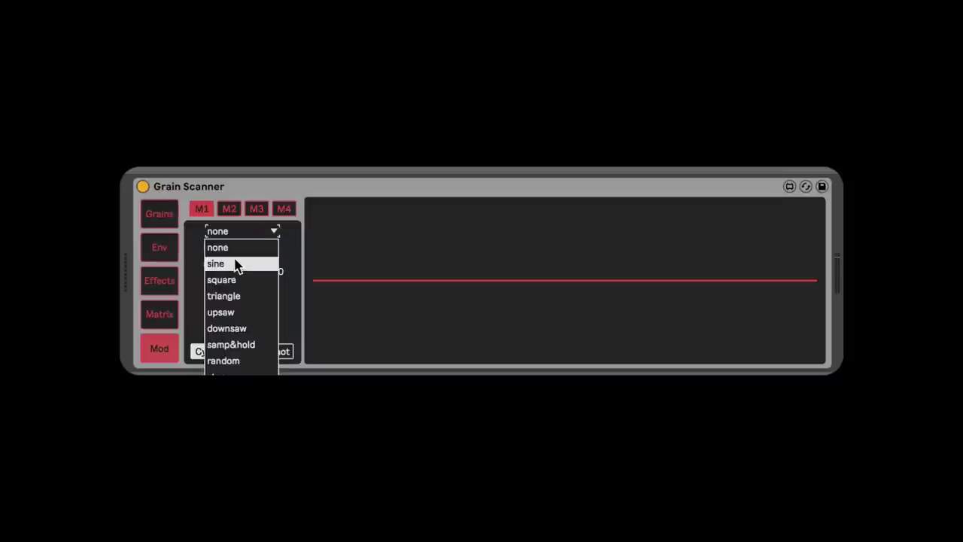
{"action": "left_click", "coordinate": [236, 264]}
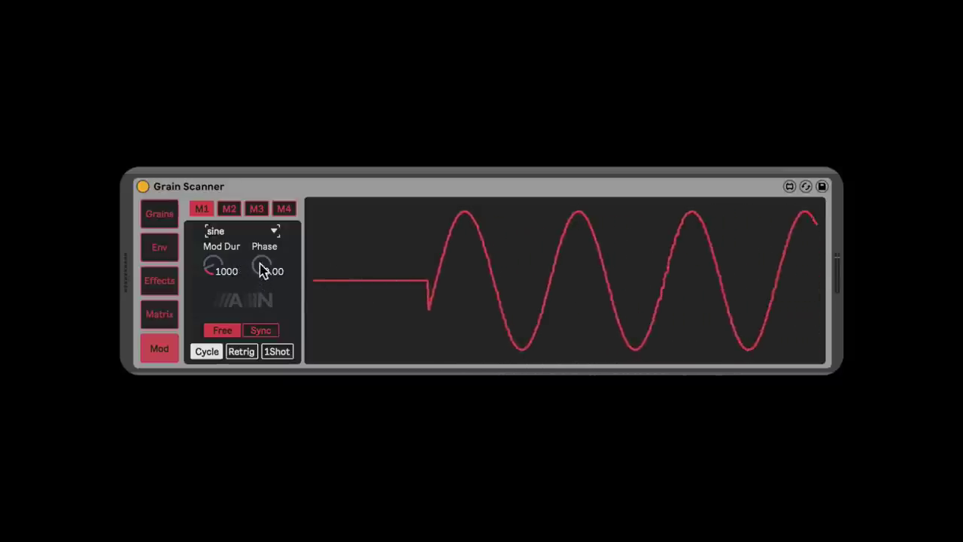
{"action": "mouse_move", "coordinate": [226, 269]}
{"action": "left_mouse_down"}
{"action": "mouse_move", "coordinate": [221, 255]}
{"action": "mouse_move", "coordinate": [220, 277]}
{"action": "left_mouse_up"}
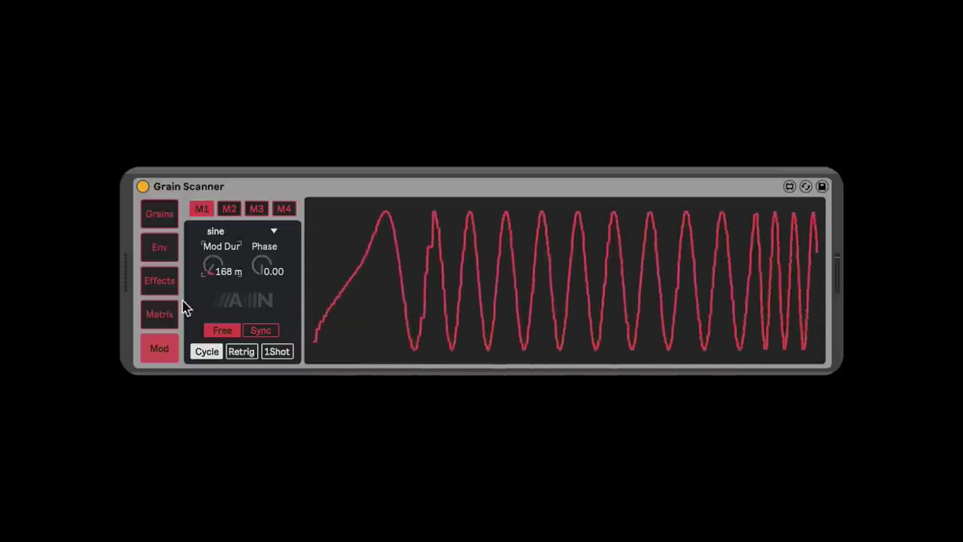
Assign MOD1 to Pitch in the modulation matrix with an amount of 0.30 st.
{"action": "left_click", "coordinate": [159, 314]}
{"action": "left_click", "coordinate": [158, 340]}
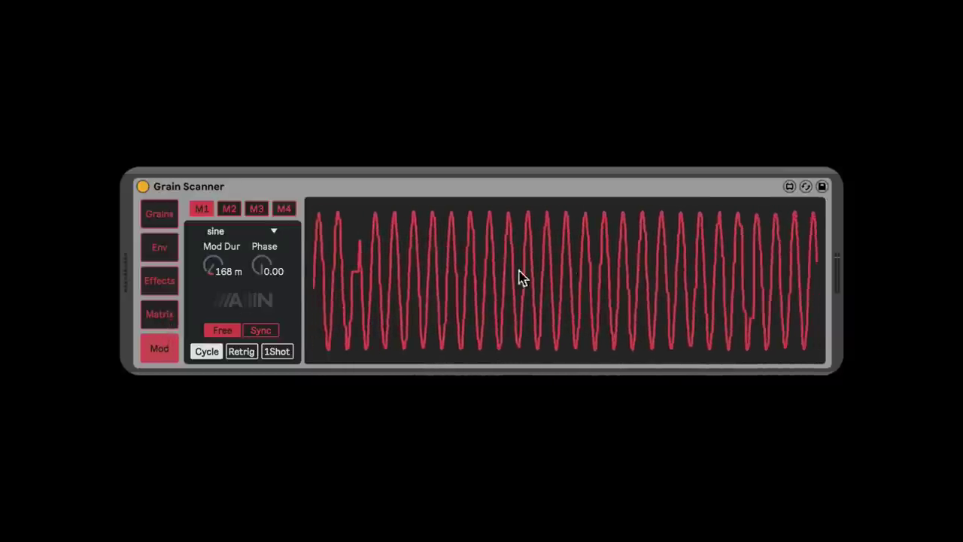
{"action": "left_click", "coordinate": [159, 314]}
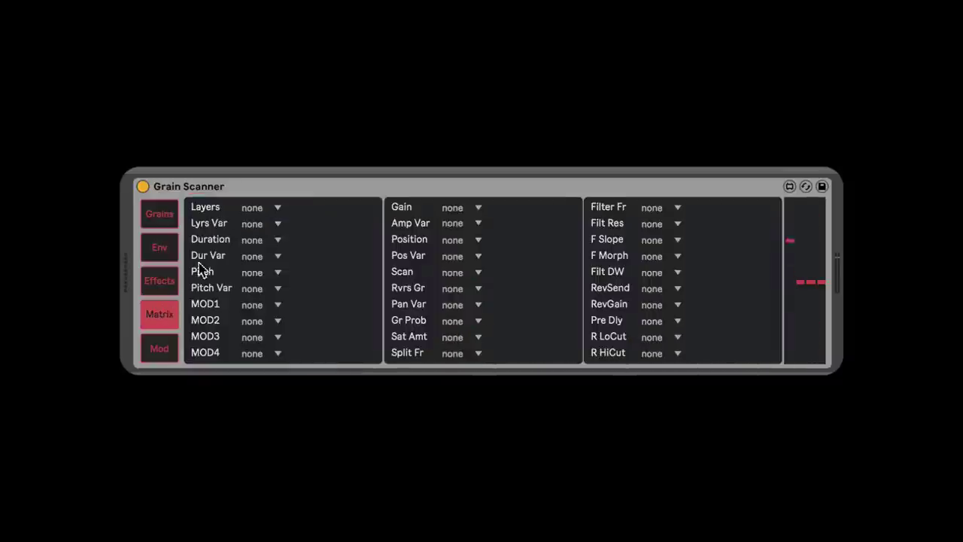
{"action": "left_click", "coordinate": [255, 274]}
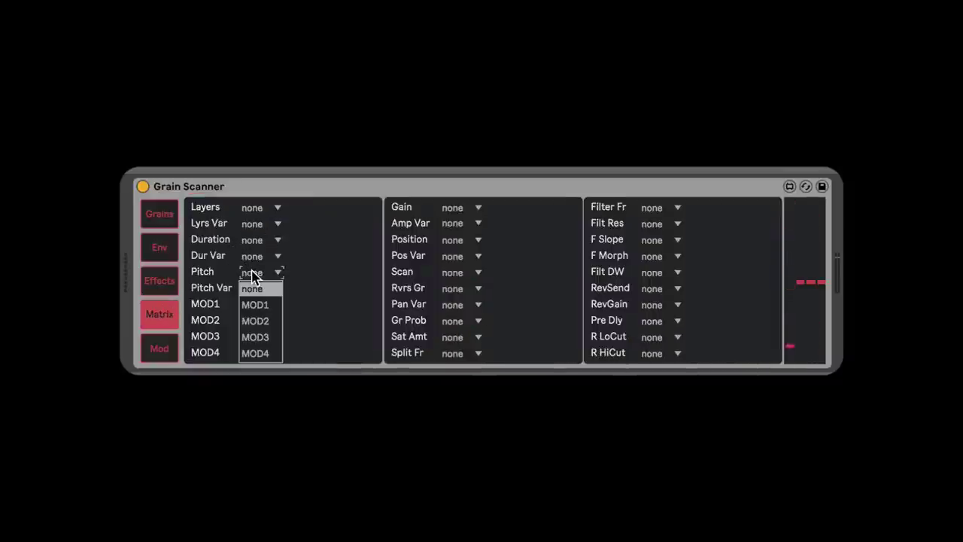
{"action": "left_click", "coordinate": [255, 305]}
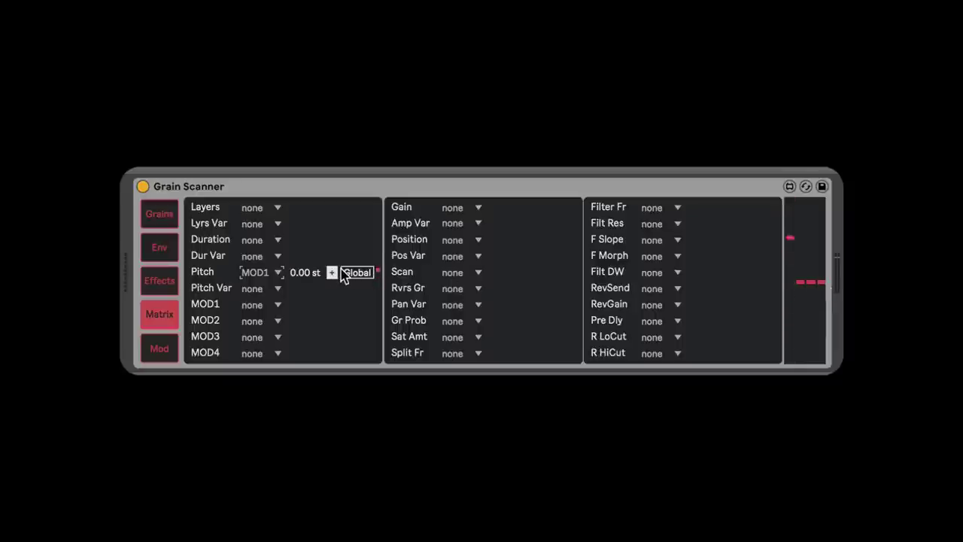
{"action": "left_click", "coordinate": [307, 273]}
{"action": "mouse_move", "coordinate": [307, 272]}
{"action": "left_mouse_down"}
{"action": "mouse_move", "coordinate": [307, 251]}
{"action": "mouse_move", "coordinate": [307, 286]}
{"action": "mouse_move", "coordinate": [307, 267]}
{"action": "left_mouse_up"}
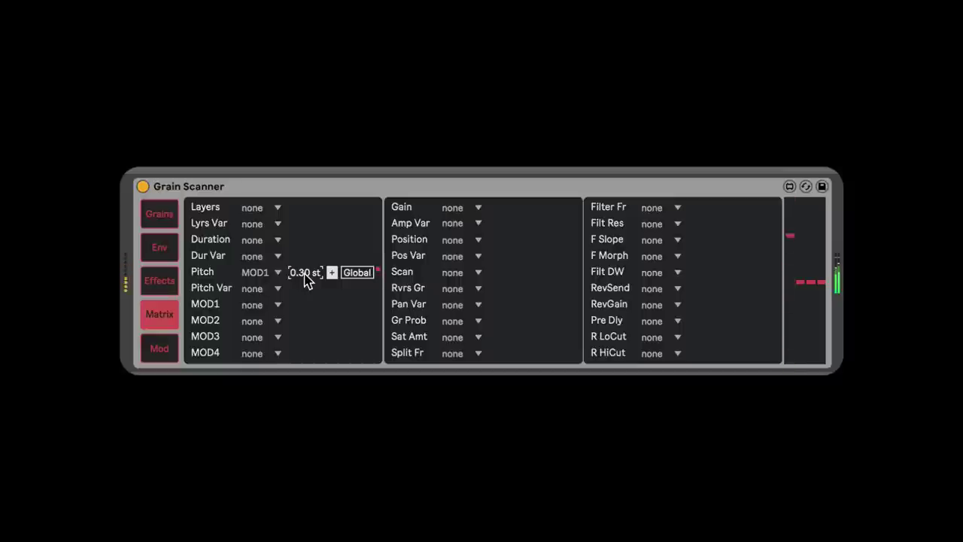
Set the first modulator's duration to 450 ms and reduce its pitch modulation amount to 0.13 st.
{"action": "left_click", "coordinate": [168, 347]}
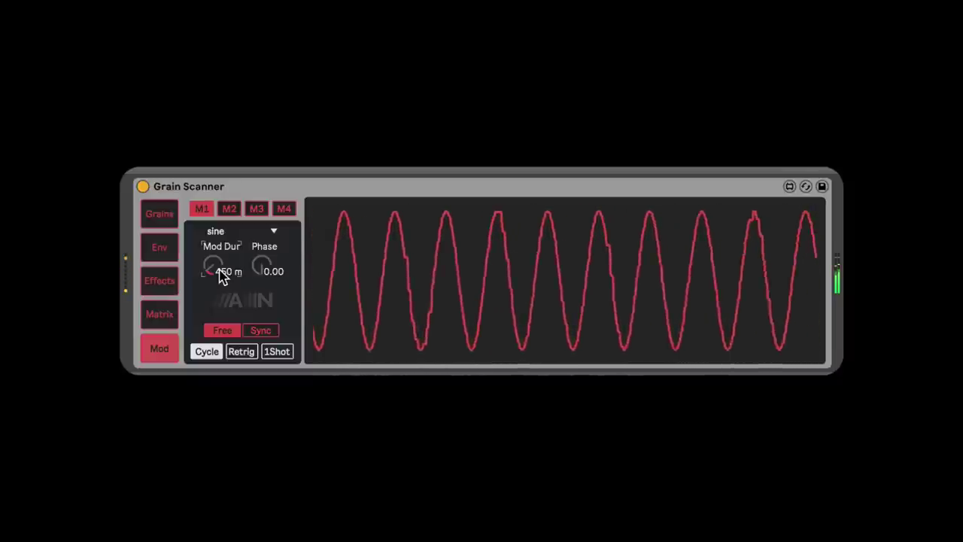
{"action": "left_click", "coordinate": [155, 324]}
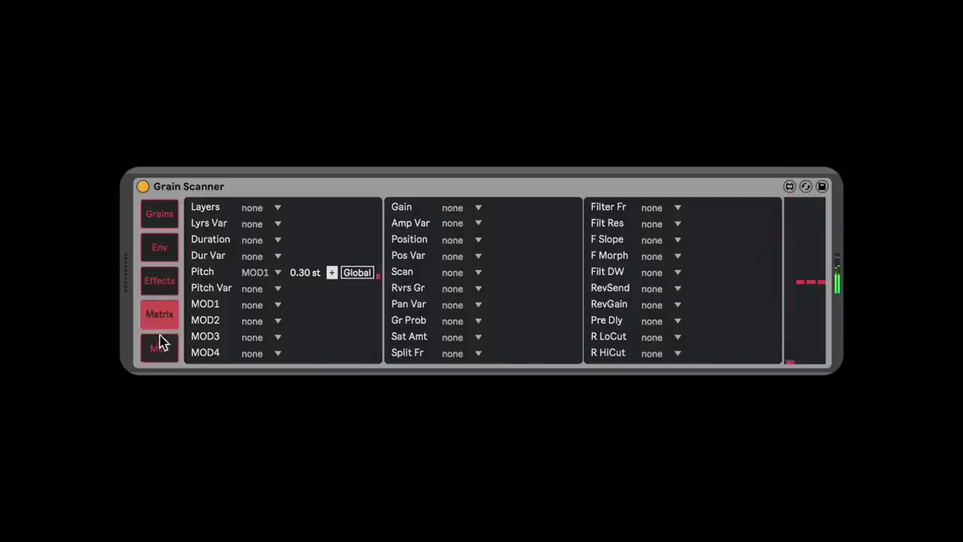
{"action": "left_click", "coordinate": [161, 342]}
{"action": "left_click", "coordinate": [159, 322]}
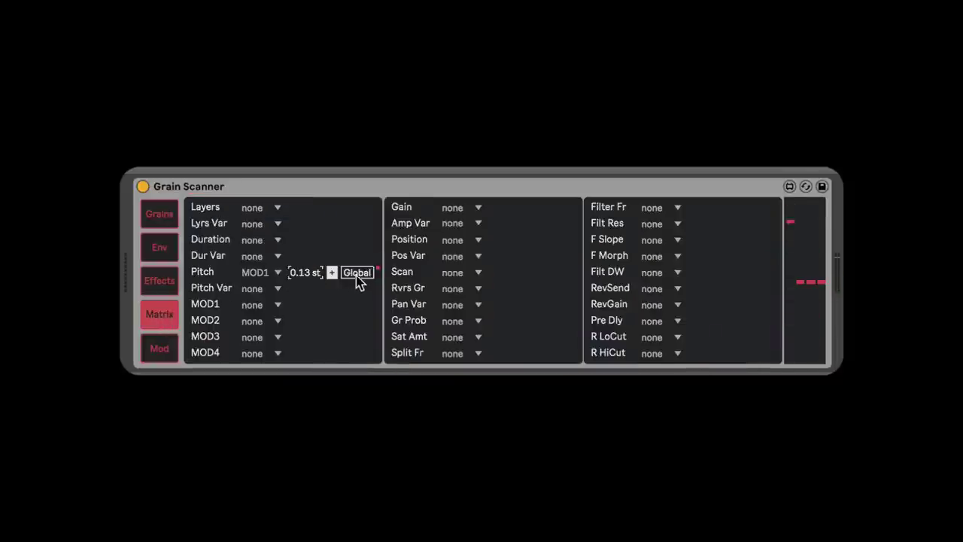
Lengthen the first modulator's duration to 2.53 s and return to the modulation matrix.
{"action": "left_click", "coordinate": [150, 343]}
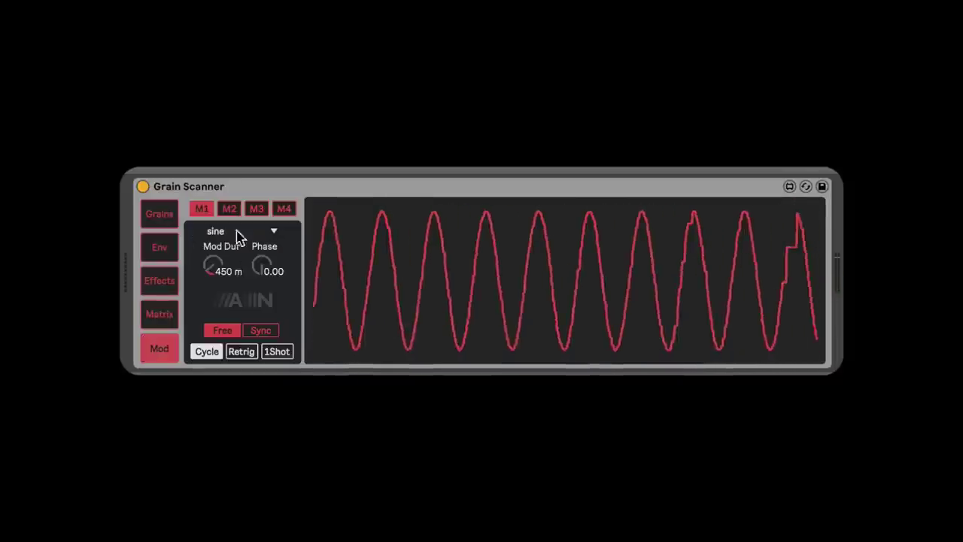
{"action": "left_click_drag", "start_coordinate": [224, 269], "coordinate": [223, 226]}
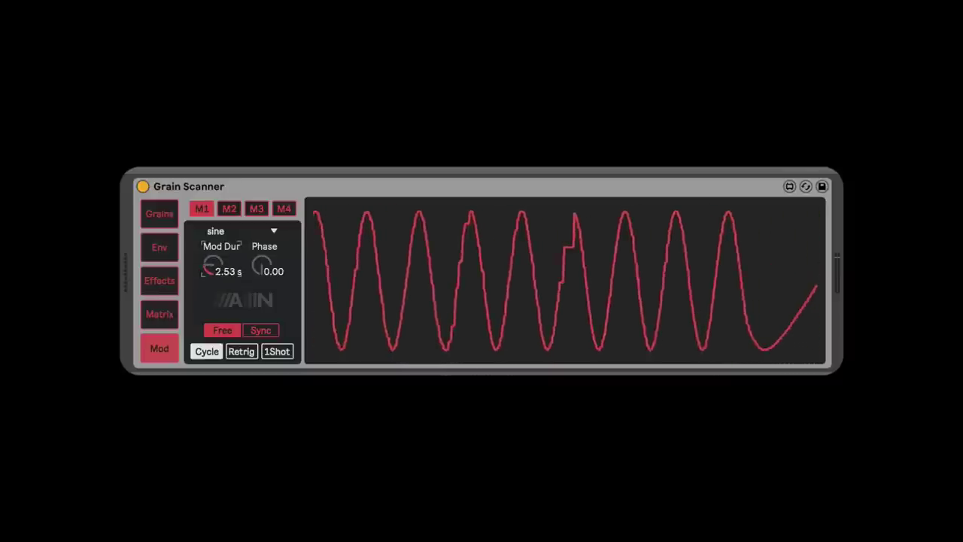
{"action": "left_click", "coordinate": [161, 311]}
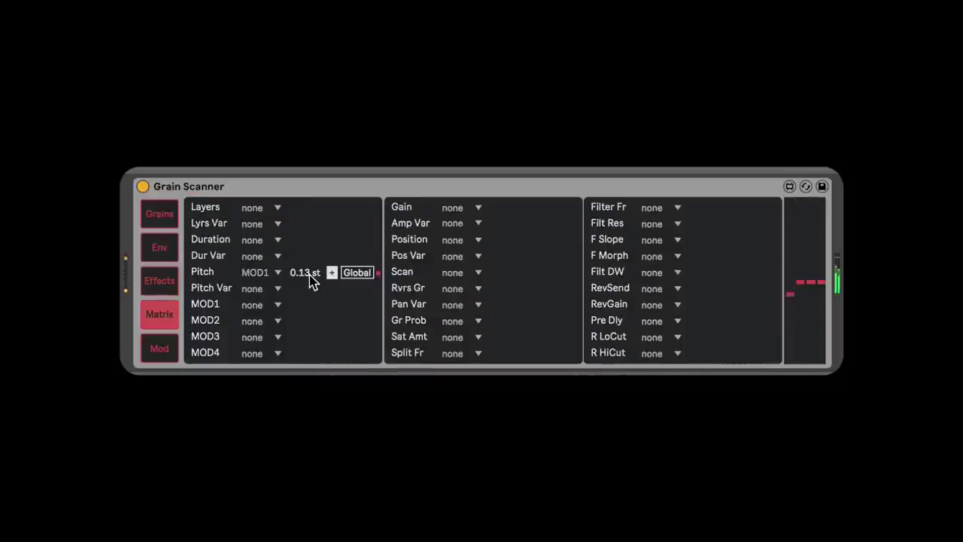
Try MOD1's pitch modulation at 2.33 st with Local scope, and return it to Global with an amount of 0.30 st.
{"action": "left_click_drag", "start_coordinate": [310, 273], "coordinate": [309, 258]}
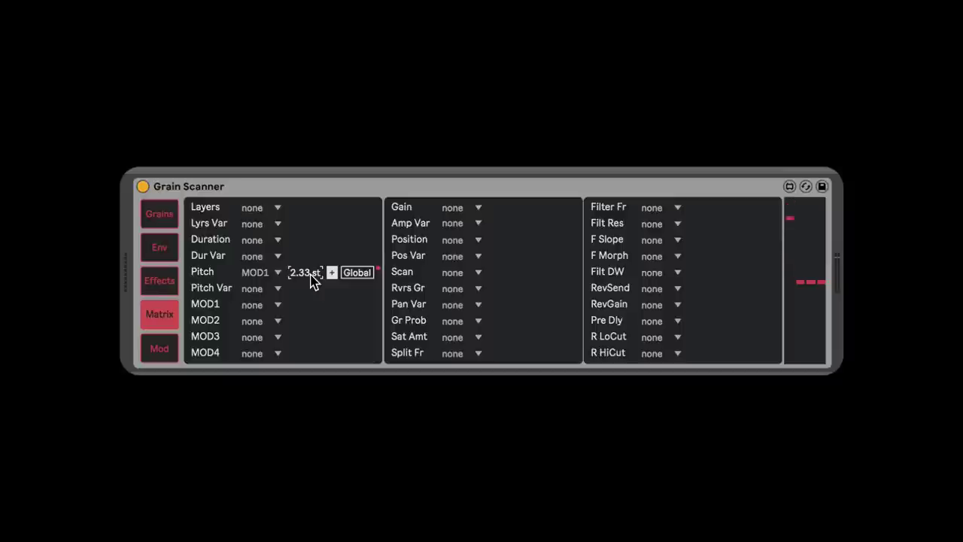
{"action": "left_click", "coordinate": [358, 273]}
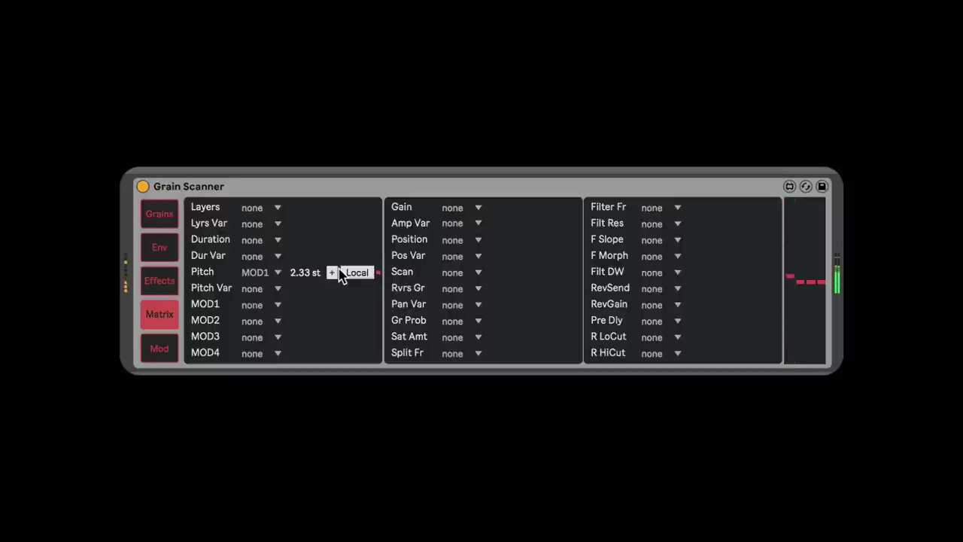
{"action": "left_click", "coordinate": [309, 274]}
{"action": "left_click", "coordinate": [355, 274]}
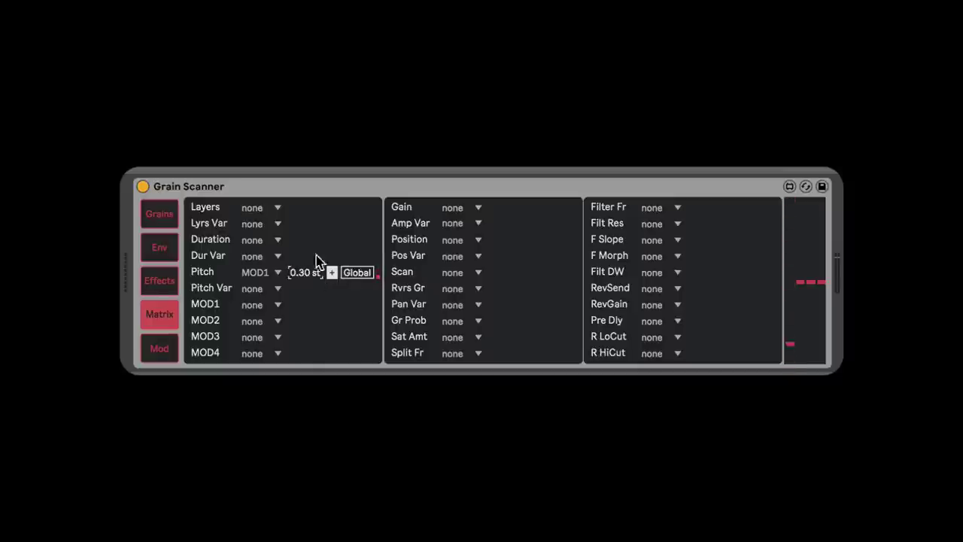
Set the second modulator to a tempo-synced samp&hold waveform with a rate of 1/8.
{"action": "left_click", "coordinate": [170, 347]}
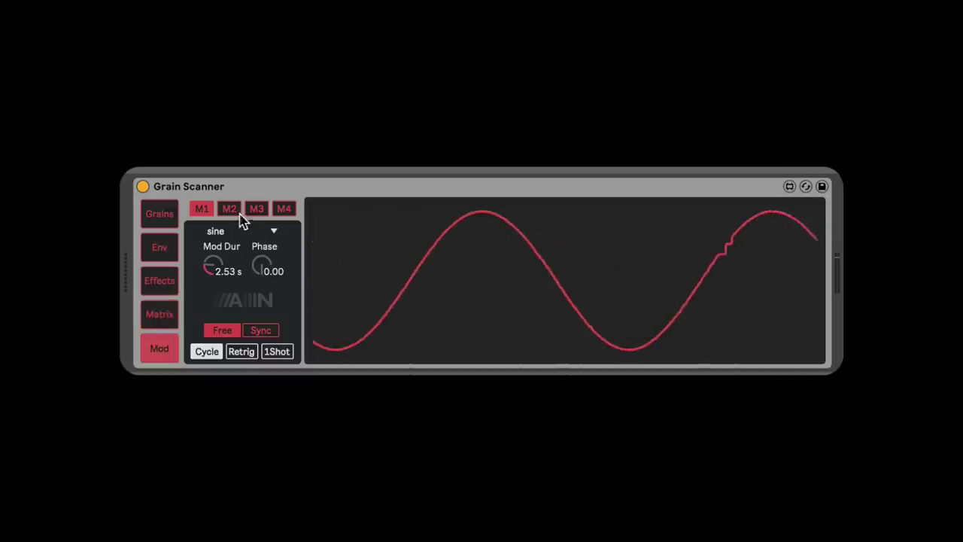
{"action": "left_click", "coordinate": [234, 211]}
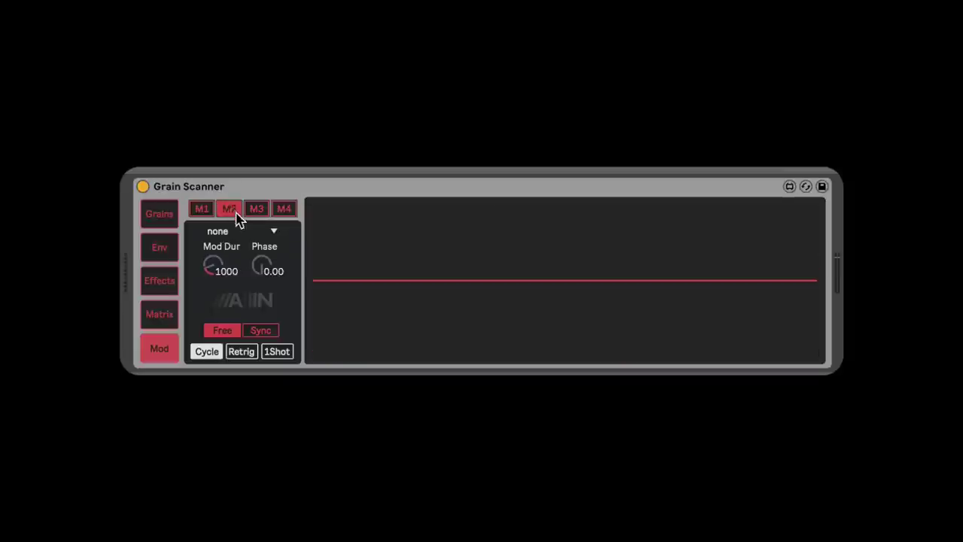
{"action": "left_click", "coordinate": [260, 331]}
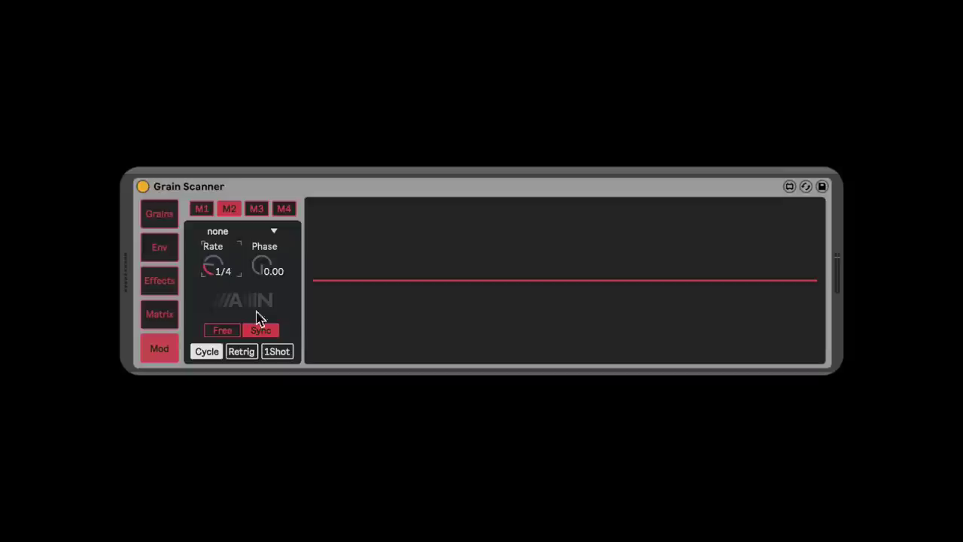
{"action": "left_click", "coordinate": [232, 233]}
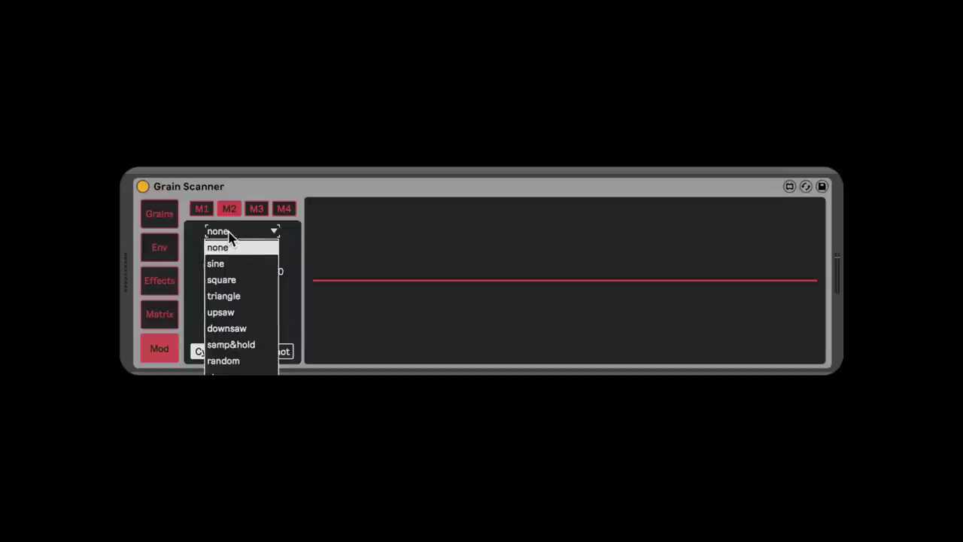
{"action": "left_click", "coordinate": [246, 348]}
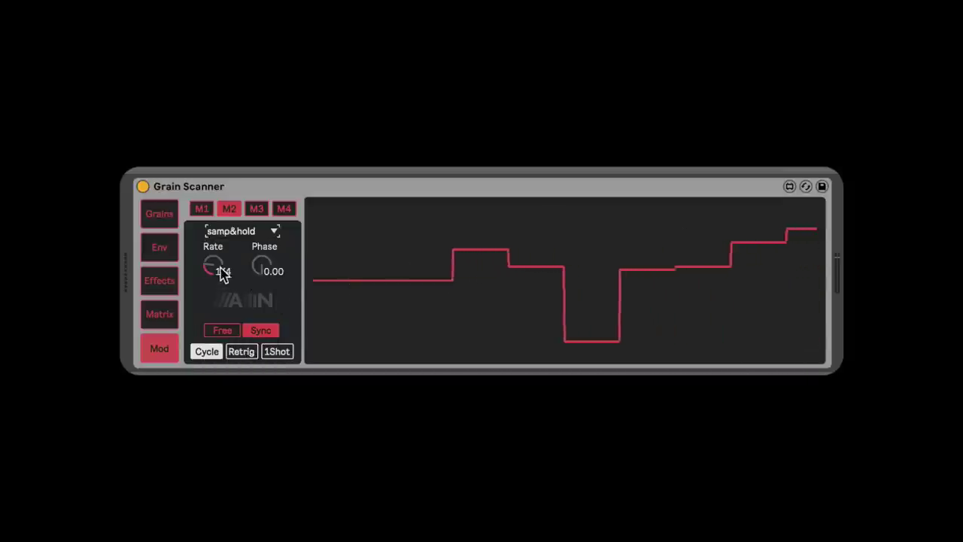
{"action": "left_click_drag", "start_coordinate": [217, 274], "coordinate": [217, 304]}
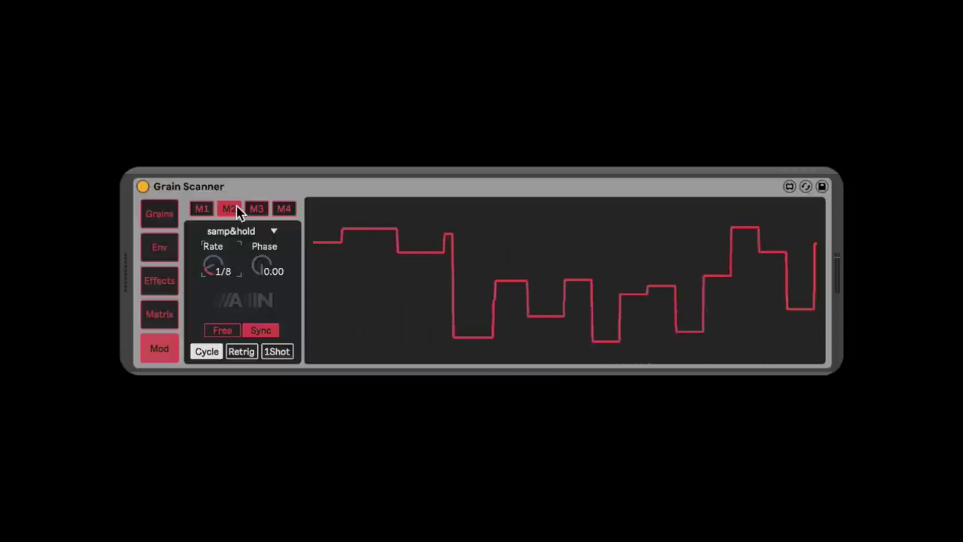
Assign MOD2 to grain Duration in the modulation matrix with an amount of 52.5 %.
{"action": "left_click", "coordinate": [160, 312]}
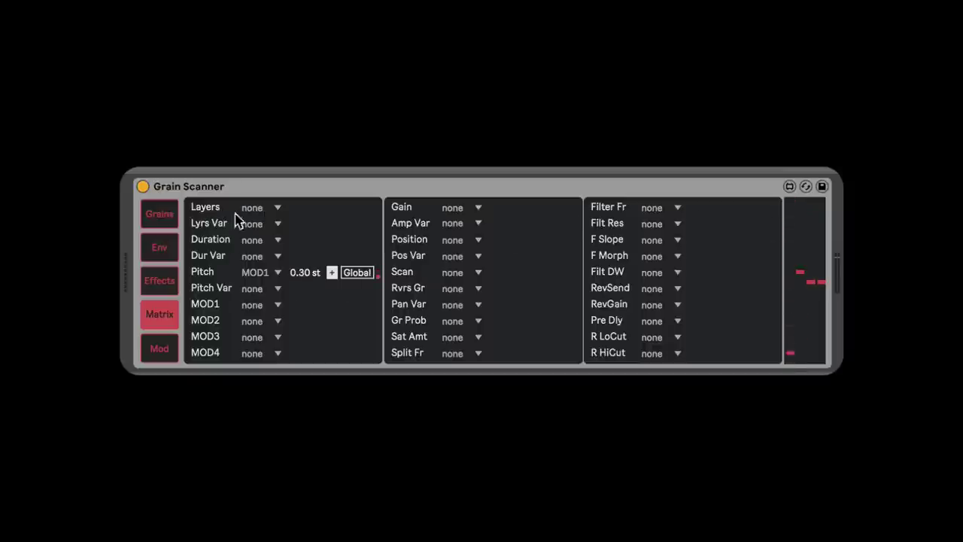
{"action": "left_click", "coordinate": [258, 243]}
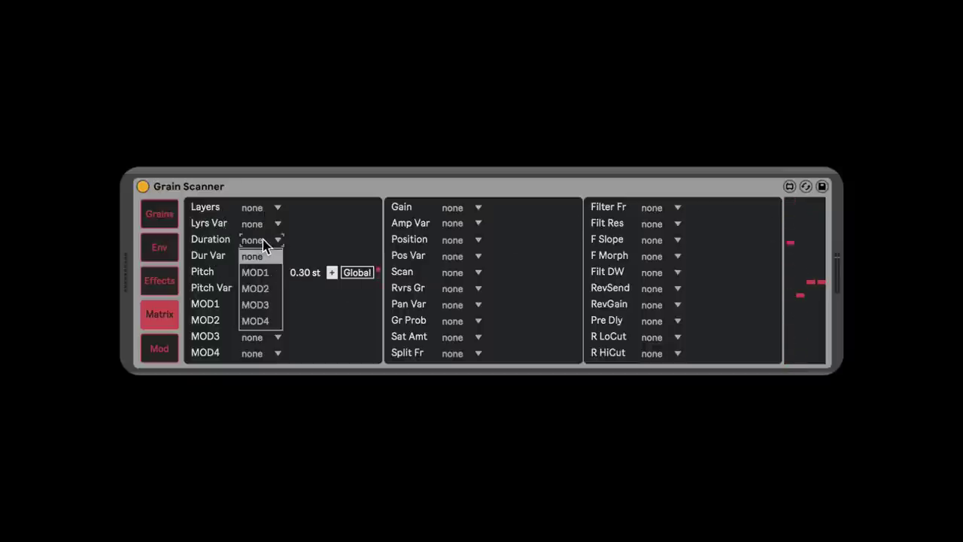
{"action": "left_click", "coordinate": [258, 286]}
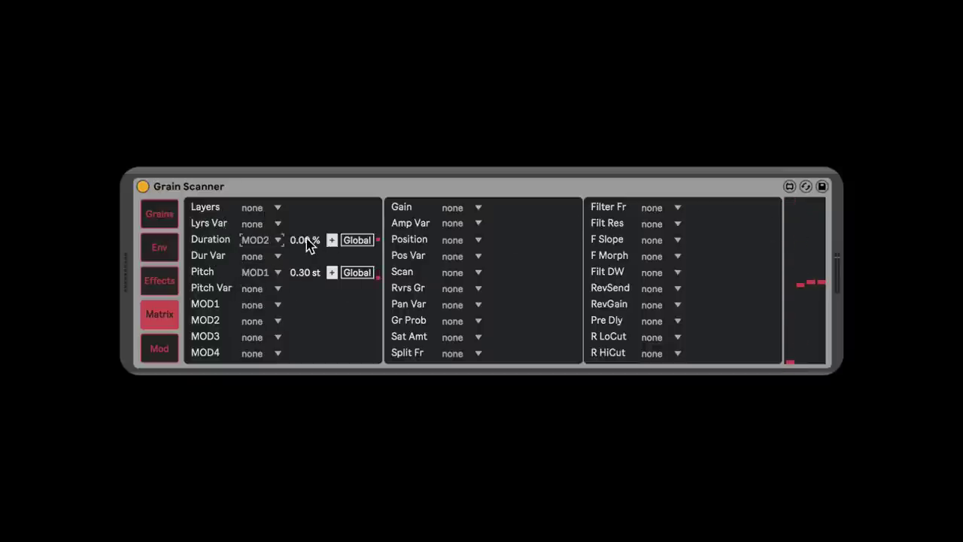
{"action": "left_click", "coordinate": [157, 213]}
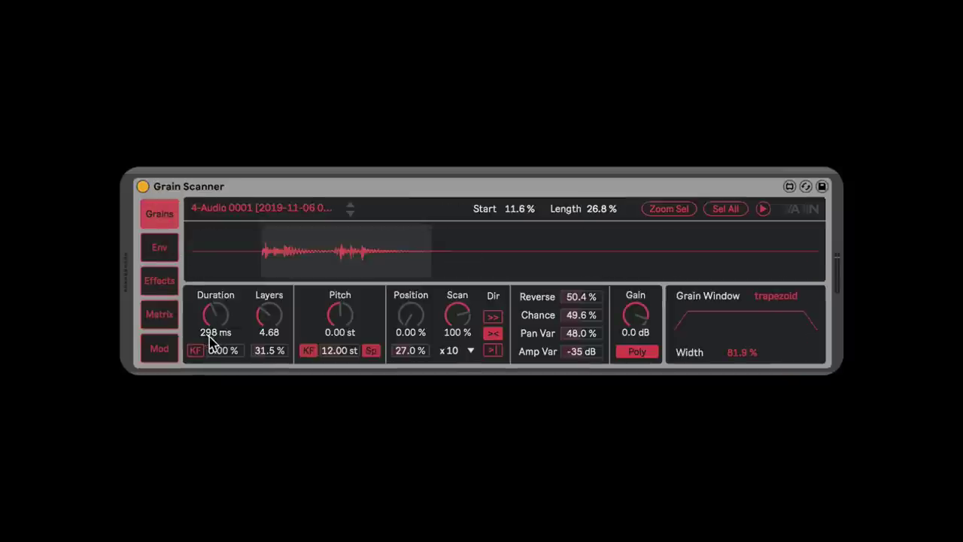
{"action": "left_click", "coordinate": [167, 346]}
{"action": "left_click", "coordinate": [162, 319]}
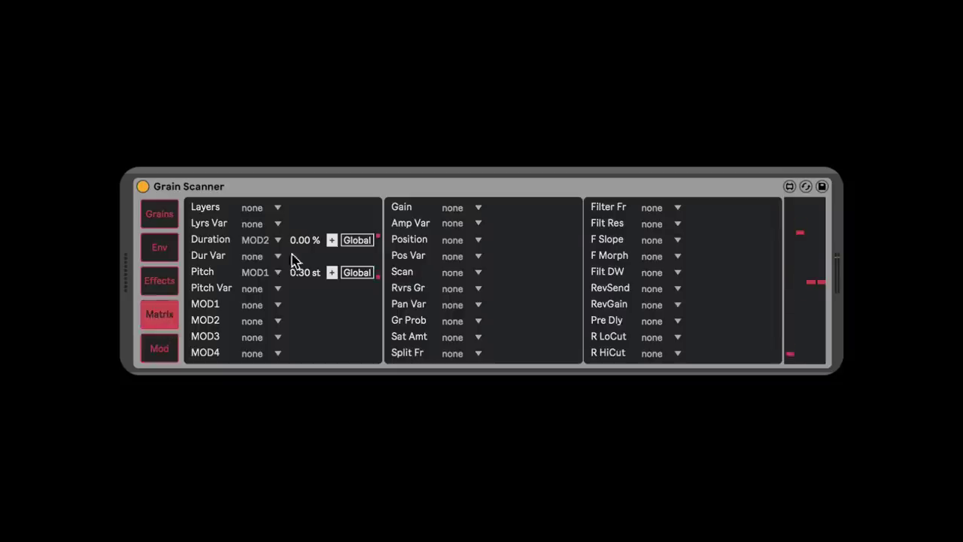
{"action": "left_click", "coordinate": [306, 240]}
{"action": "left_click_drag", "start_coordinate": [305, 240], "coordinate": [306, 162]}
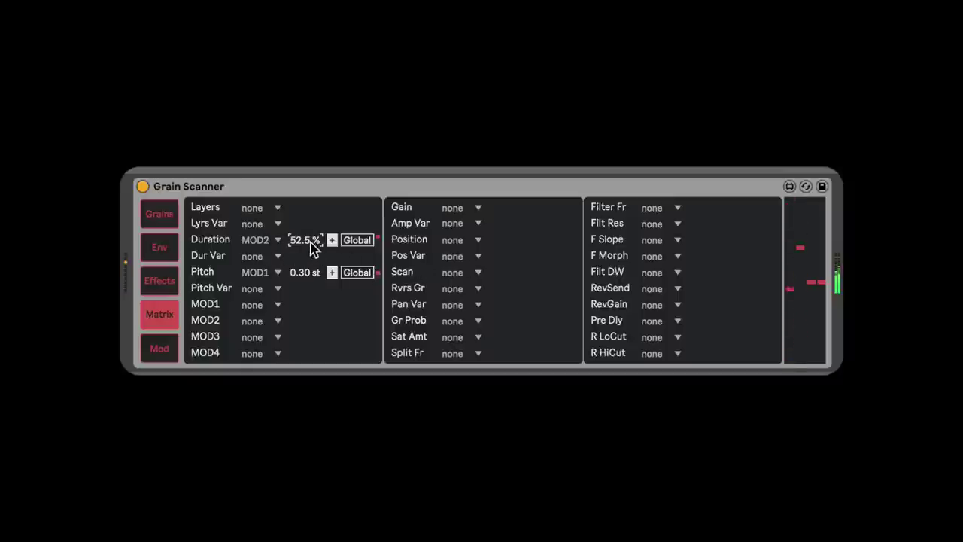
Try short grain durations of 16.8 ms and 36.3 ms, and settle the grain duration at 111 ms.
{"action": "left_click", "coordinate": [160, 213]}
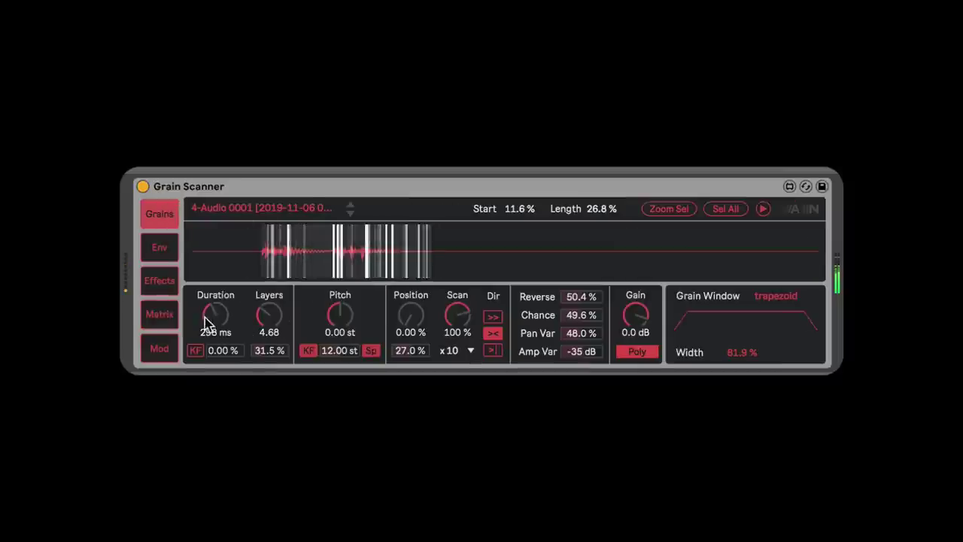
{"action": "left_click_drag", "start_coordinate": [216, 313], "coordinate": [221, 321]}
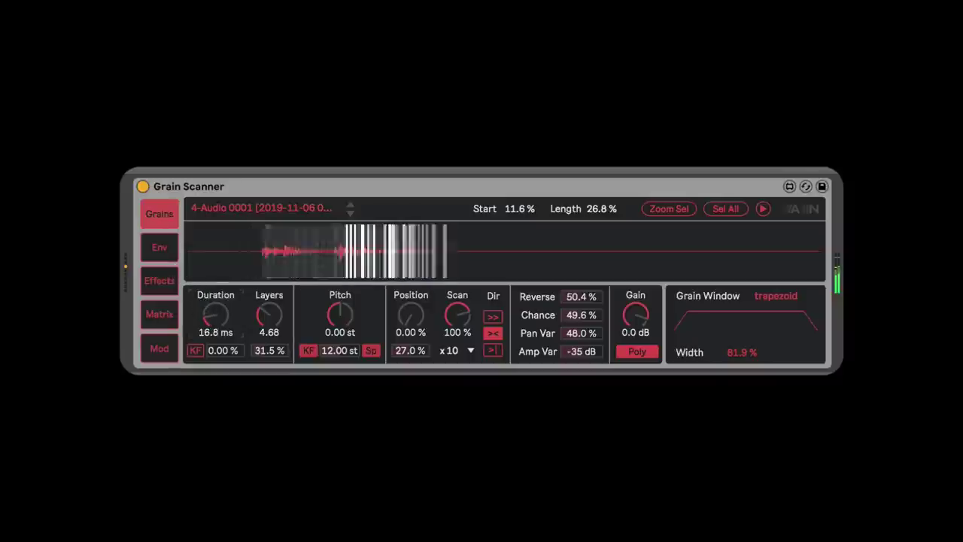
{"action": "left_click_drag", "start_coordinate": [209, 314], "coordinate": [210, 322]}
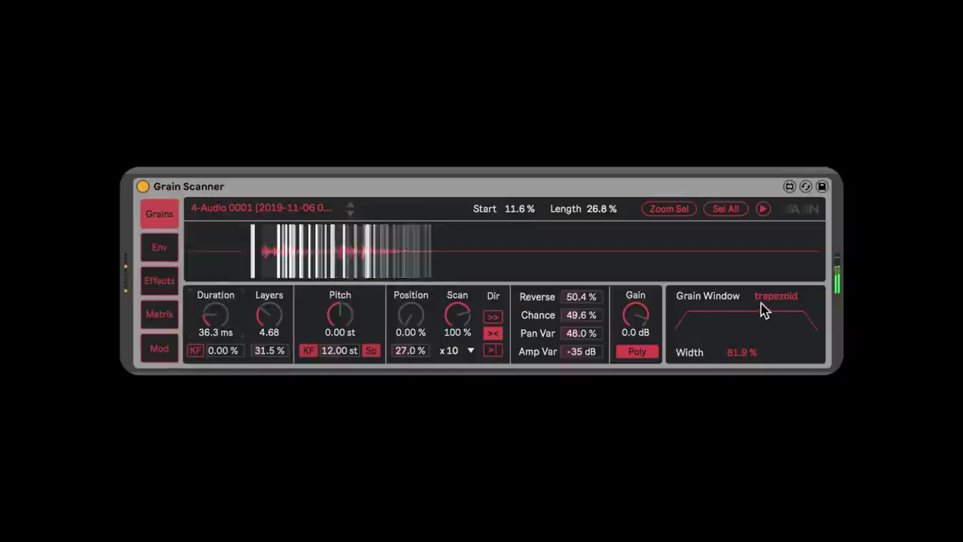
{"action": "left_click_drag", "start_coordinate": [216, 322], "coordinate": [216, 295]}
{"action": "left_click", "coordinate": [160, 279]}
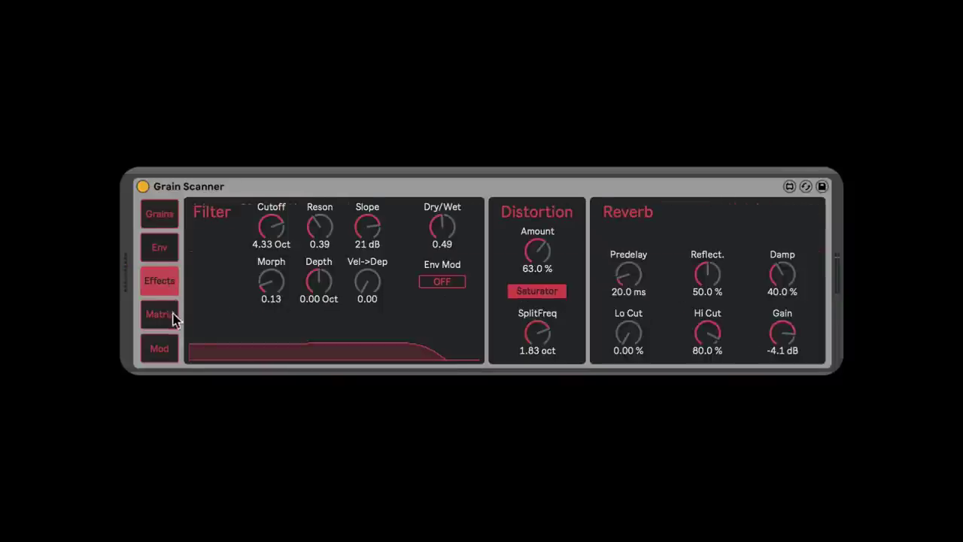
{"action": "left_click", "coordinate": [160, 213]}
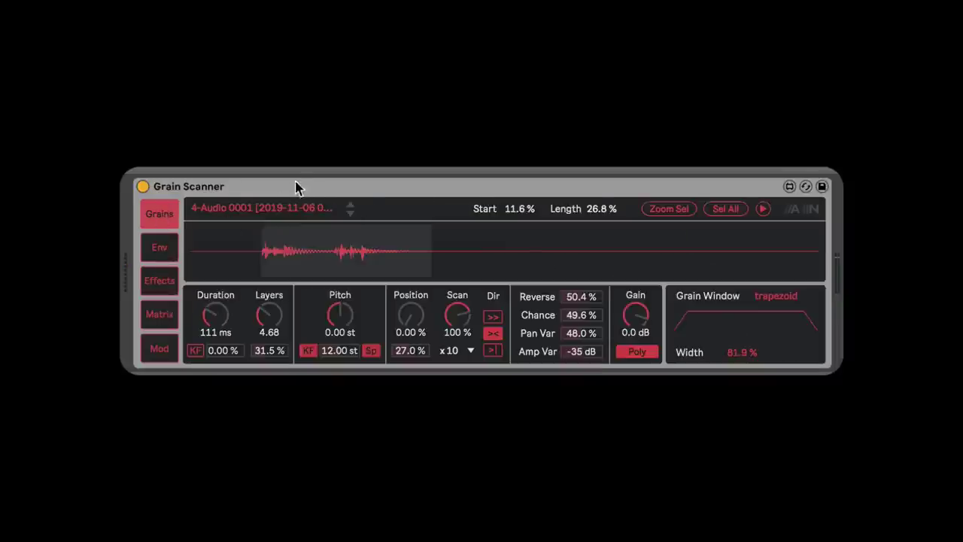
Replace the device with a fresh Grain Scanner and load the 4-Audio 0002 recording into it.
{"action": "right_click", "coordinate": [270, 188]}
{"action": "key", "text": "Delete"}
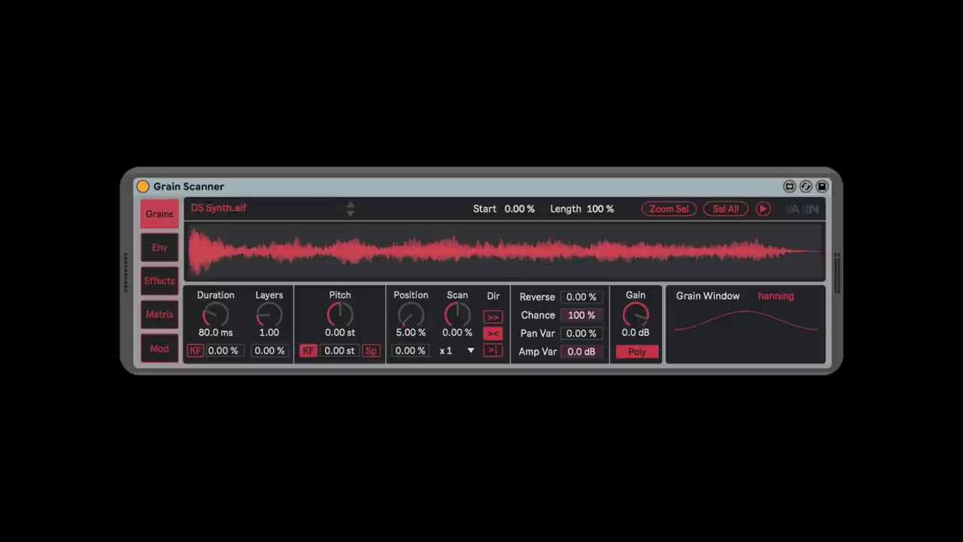
{"action": "left_click_drag", "start_coordinate": [406, 254], "coordinate": [447, 260]}
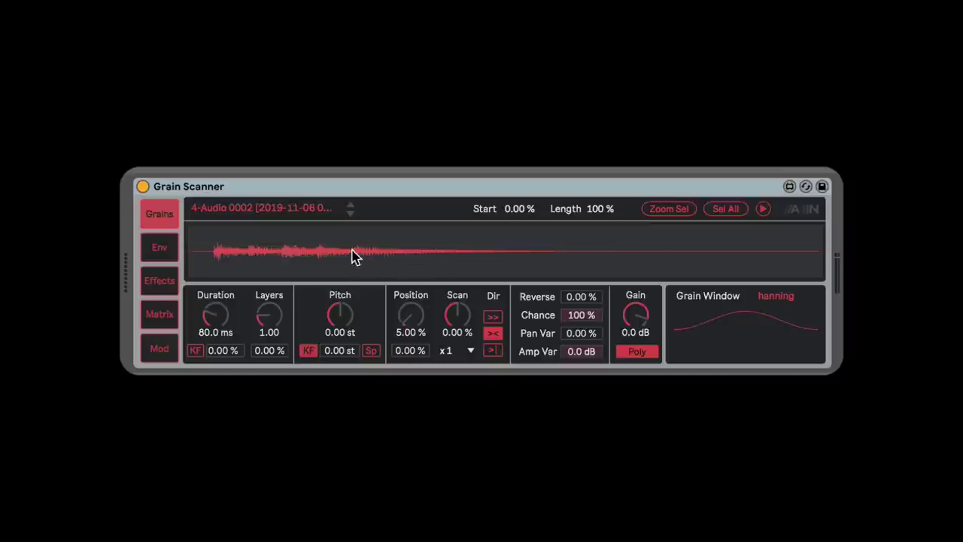
Select the sample region from 25.6 % with 23.0 % length, and set grain duration to 172 ms and position to 11.0 %.
{"action": "left_click_drag", "start_coordinate": [351, 255], "coordinate": [498, 260]}
{"action": "mouse_move", "coordinate": [411, 319]}
{"action": "left_mouse_down"}
{"action": "mouse_move", "coordinate": [411, 270]}
{"action": "mouse_move", "coordinate": [408, 322]}
{"action": "mouse_move", "coordinate": [400, 322]}
{"action": "left_mouse_up"}
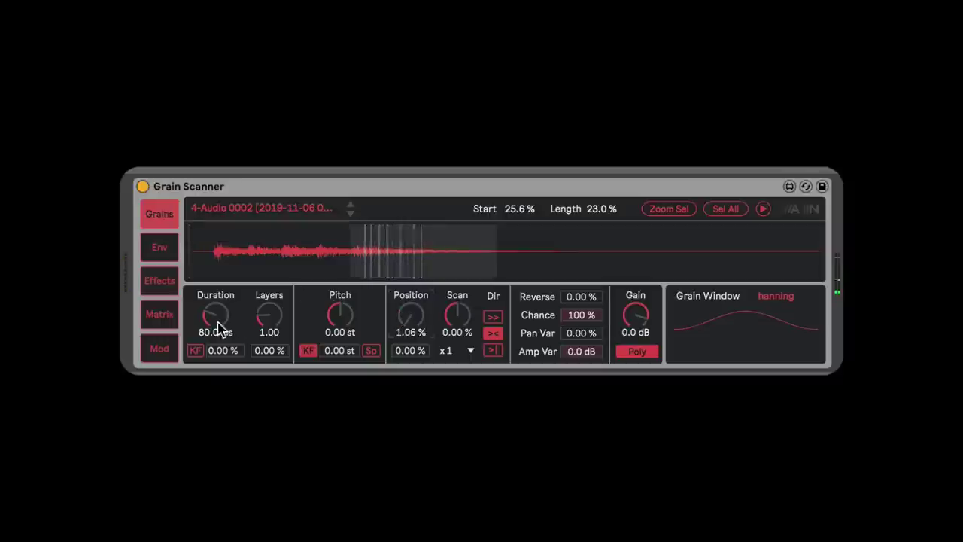
{"action": "left_click_drag", "start_coordinate": [218, 329], "coordinate": [281, 308]}
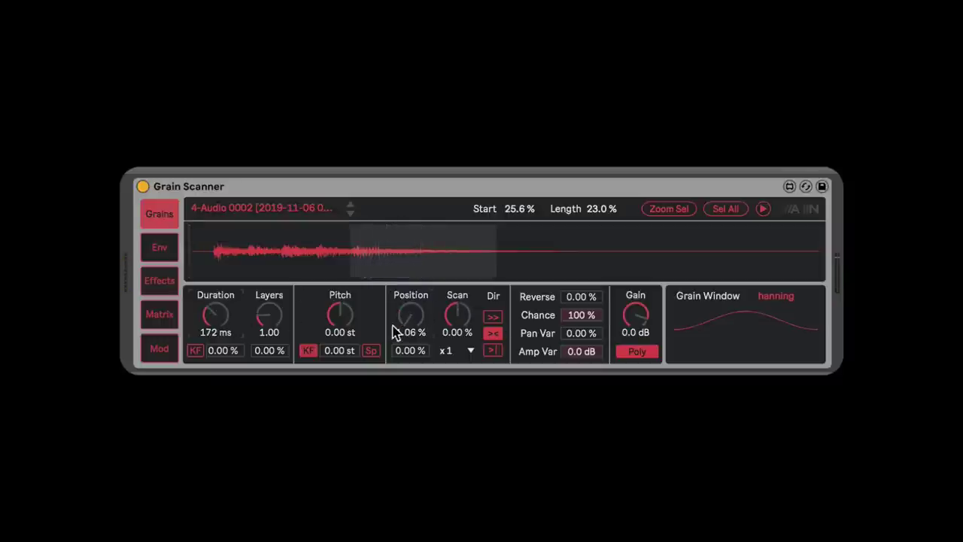
{"action": "mouse_move", "coordinate": [408, 318]}
{"action": "left_mouse_down"}
{"action": "mouse_move", "coordinate": [409, 290]}
{"action": "mouse_move", "coordinate": [409, 307]}
{"action": "left_mouse_up"}
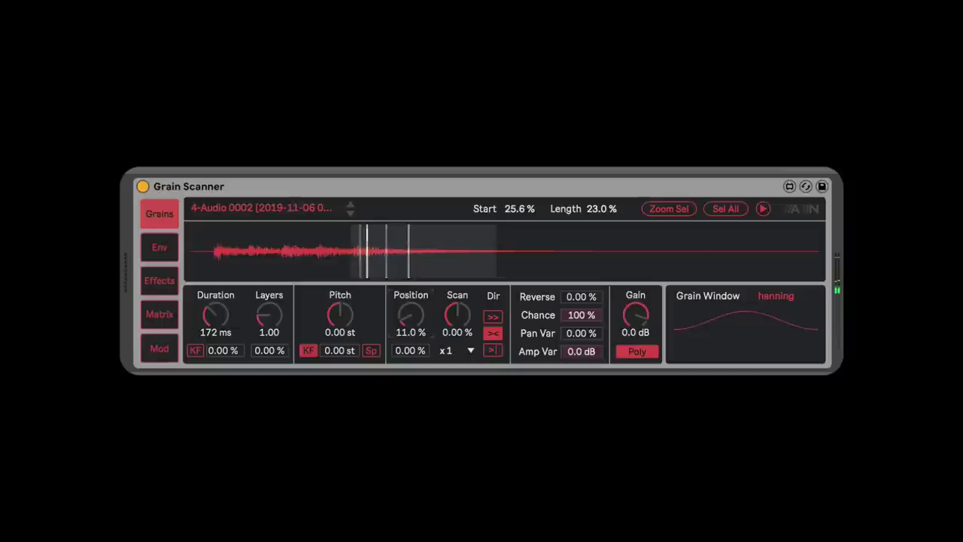
Reselect the sample region to start at 20.0 % with 17.8 % length, and set the grain position to 3.94 %.
{"action": "left_click", "coordinate": [385, 255]}
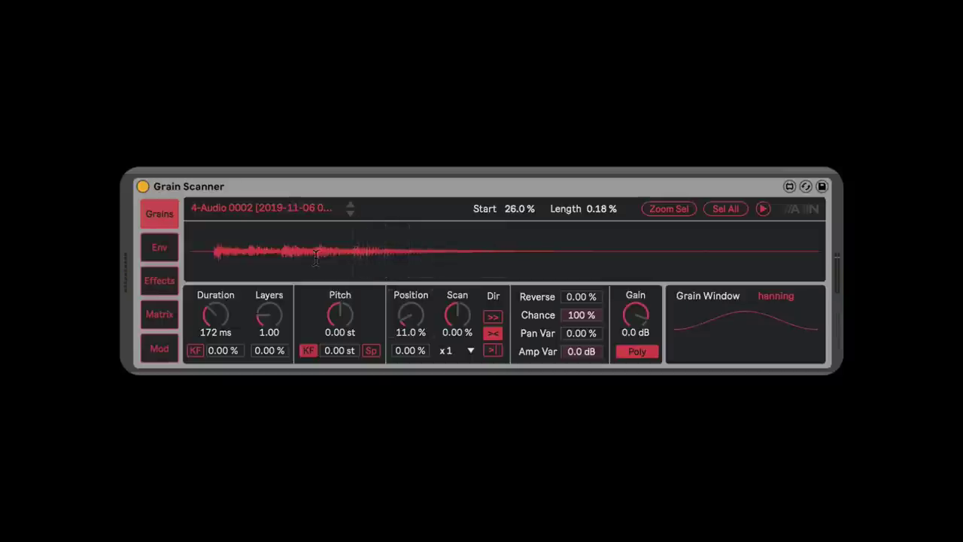
{"action": "left_click_drag", "start_coordinate": [315, 256], "coordinate": [427, 256]}
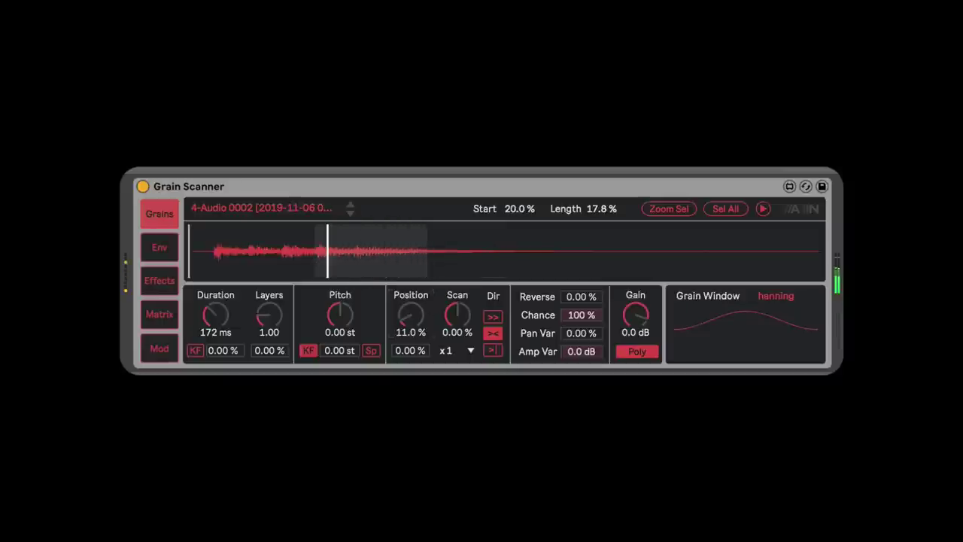
{"action": "mouse_move", "coordinate": [410, 316]}
{"action": "left_mouse_down"}
{"action": "mouse_move", "coordinate": [410, 286]}
{"action": "mouse_move", "coordinate": [410, 319]}
{"action": "left_mouse_up"}
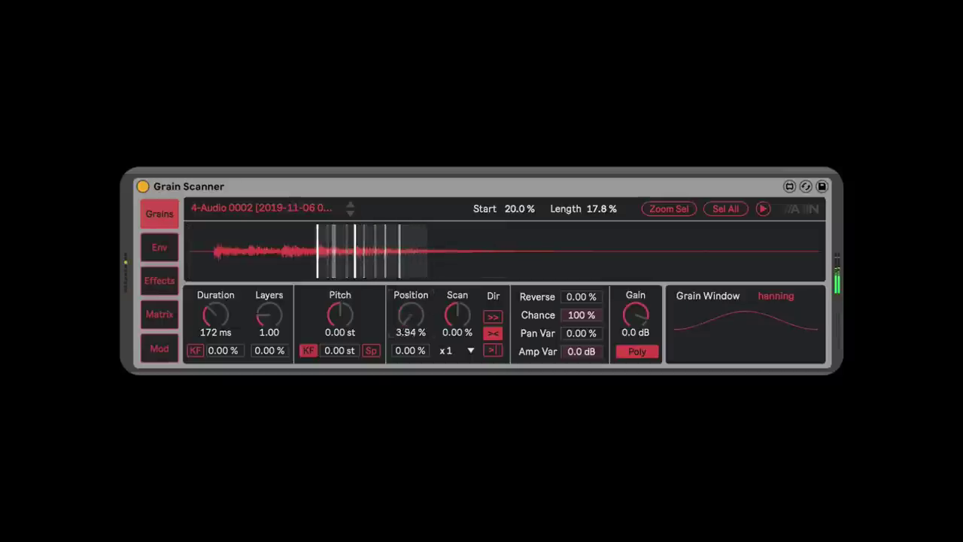
Set the first modulator's waveform to step.
{"action": "left_click", "coordinate": [159, 318]}
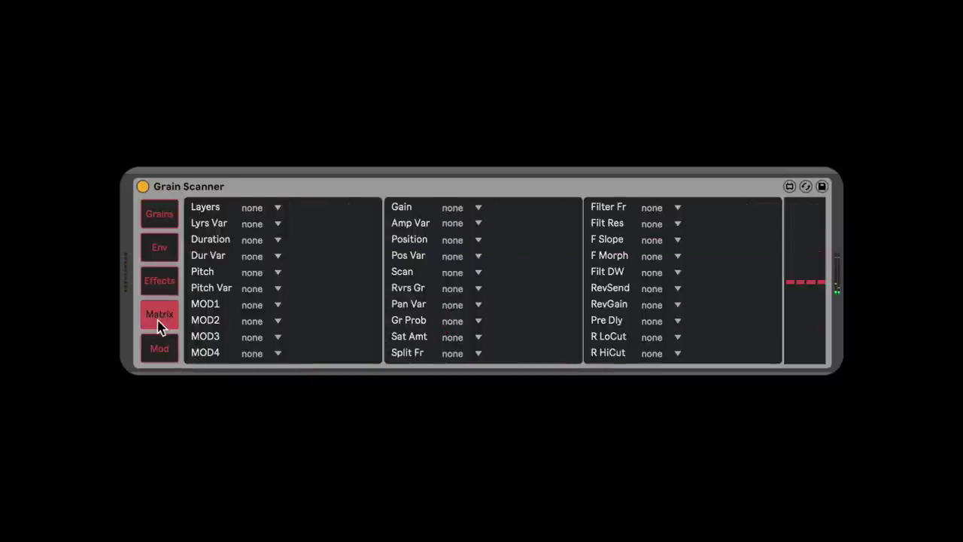
{"action": "left_click", "coordinate": [162, 346]}
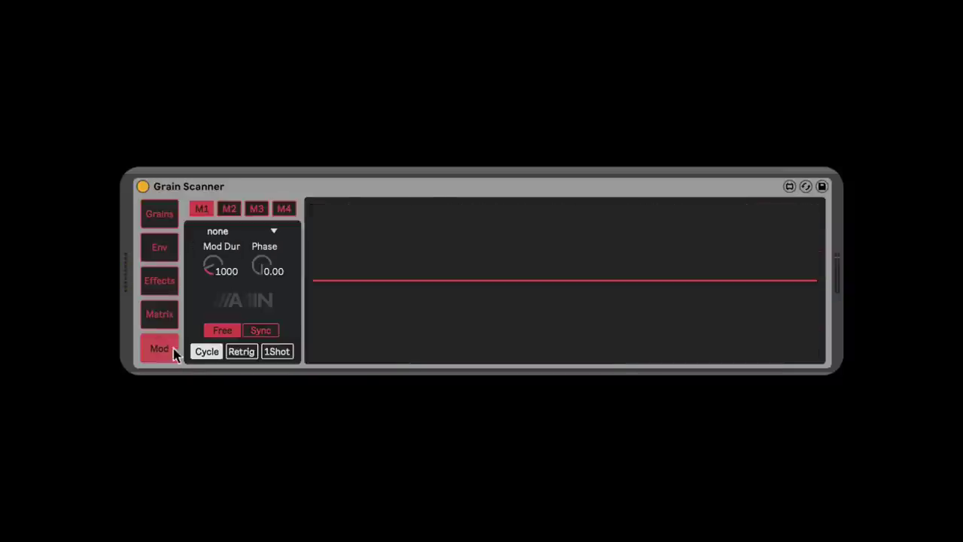
{"action": "left_click", "coordinate": [233, 233]}
{"action": "left_click", "coordinate": [248, 379]}
Lower steps 2, 6, 11, 12 and 15 of the step sequence to the minimum and sync the first modulator to tempo.
{"action": "left_click_drag", "start_coordinate": [434, 316], "coordinate": [440, 354]}
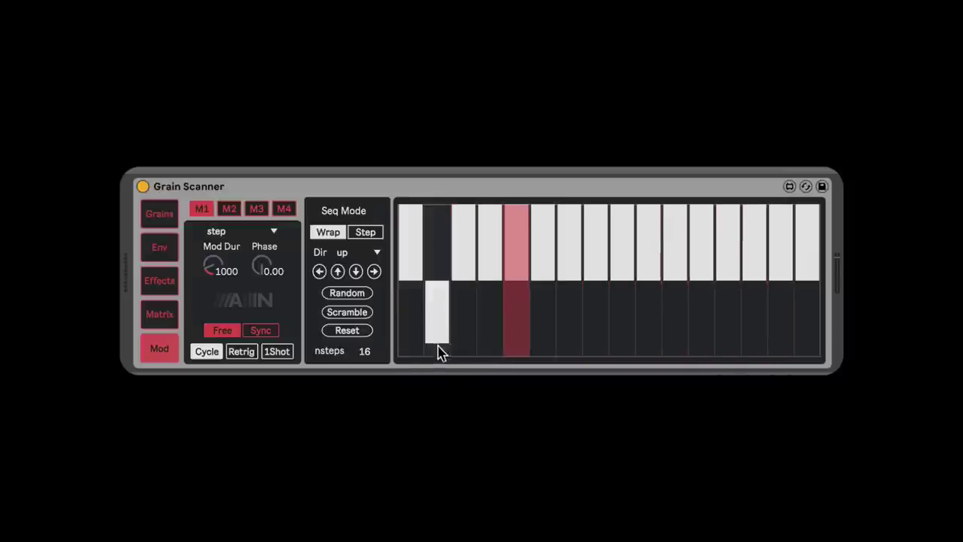
{"action": "left_click_drag", "start_coordinate": [536, 316], "coordinate": [546, 351]}
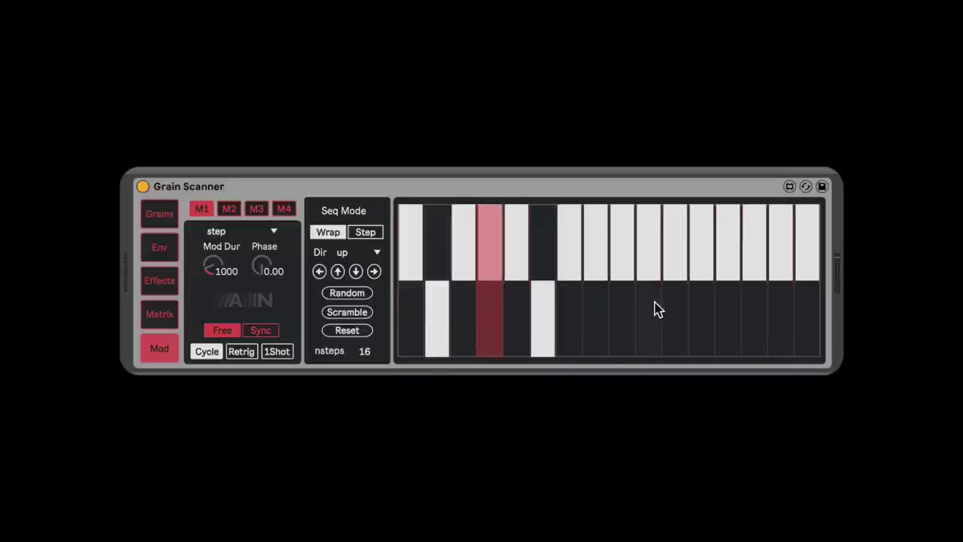
{"action": "mouse_move", "coordinate": [666, 320]}
{"action": "left_mouse_down"}
{"action": "mouse_move", "coordinate": [681, 327]}
{"action": "mouse_move", "coordinate": [670, 377]}
{"action": "left_mouse_up"}
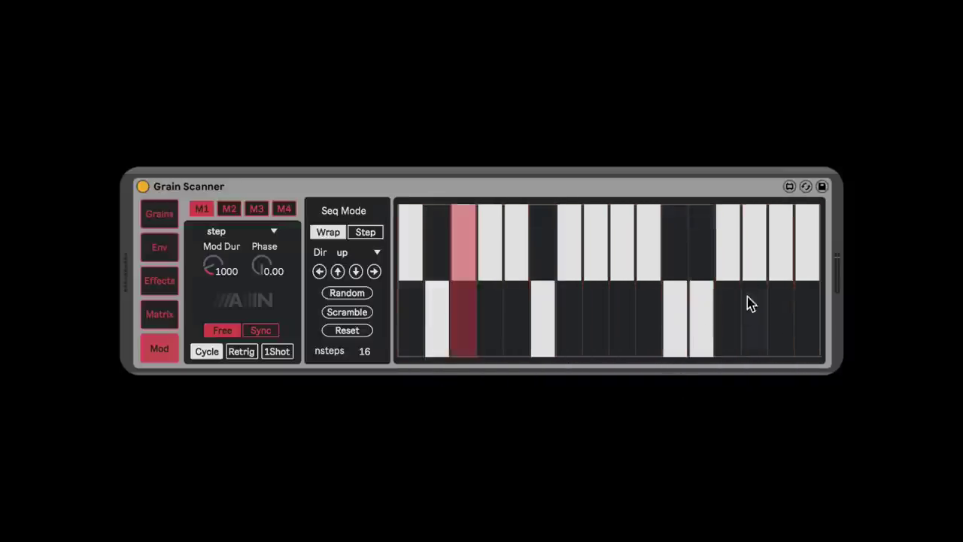
{"action": "left_click", "coordinate": [787, 327]}
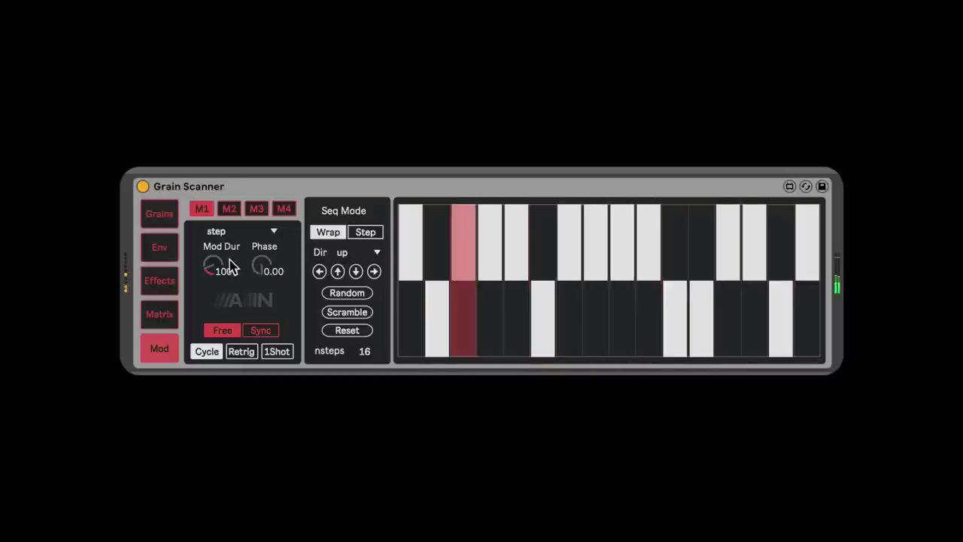
{"action": "left_click", "coordinate": [260, 331]}
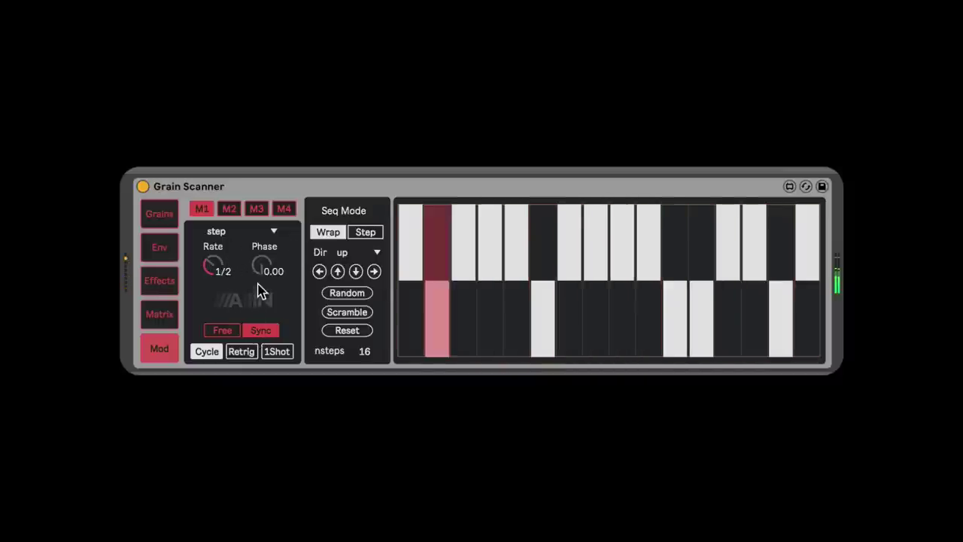
{"action": "left_click", "coordinate": [169, 255]}
{"action": "left_click", "coordinate": [161, 310]}
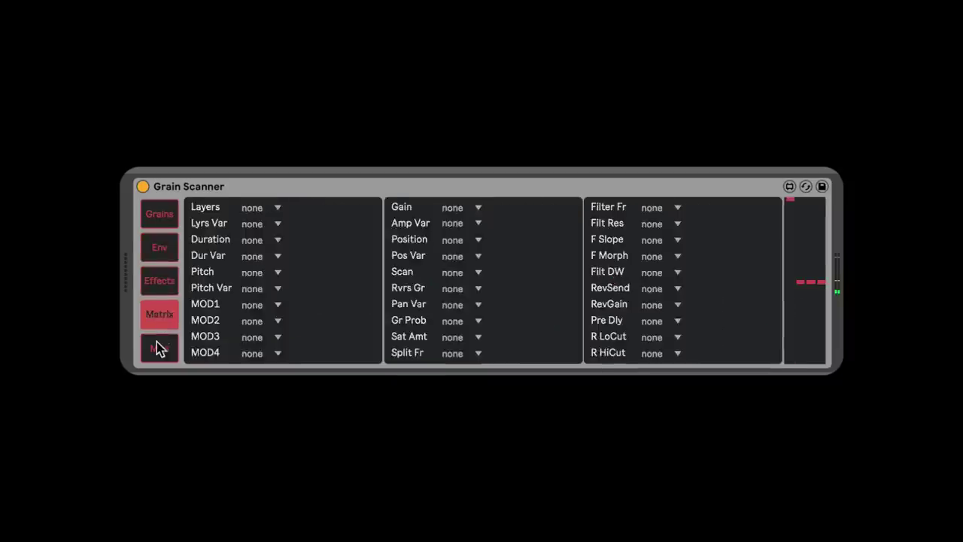
{"action": "left_click", "coordinate": [156, 346]}
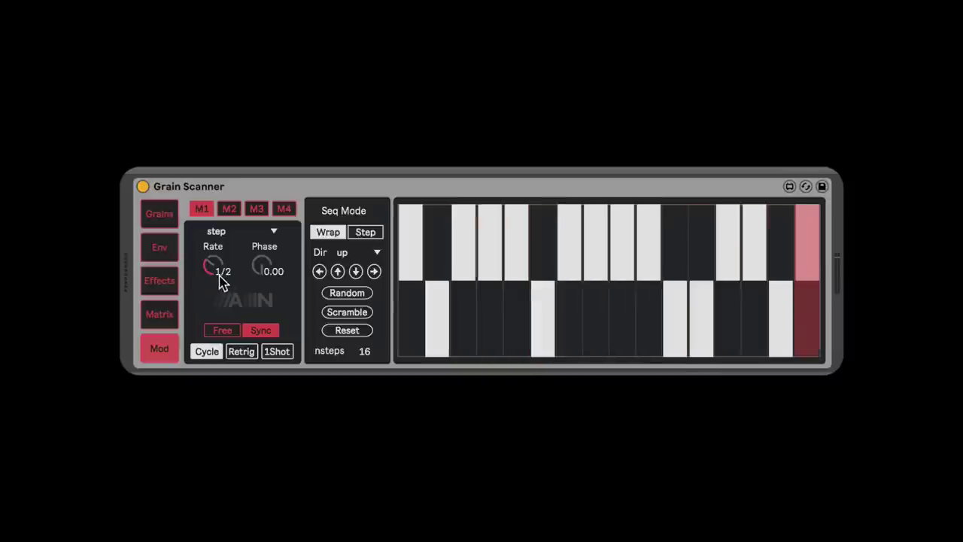
{"action": "left_click", "coordinate": [160, 245]}
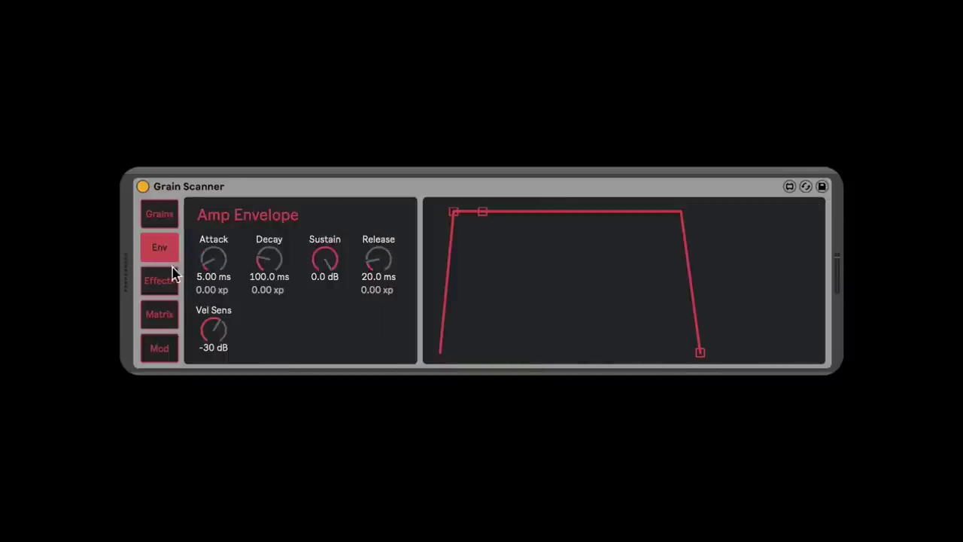
{"action": "left_click", "coordinate": [167, 317]}
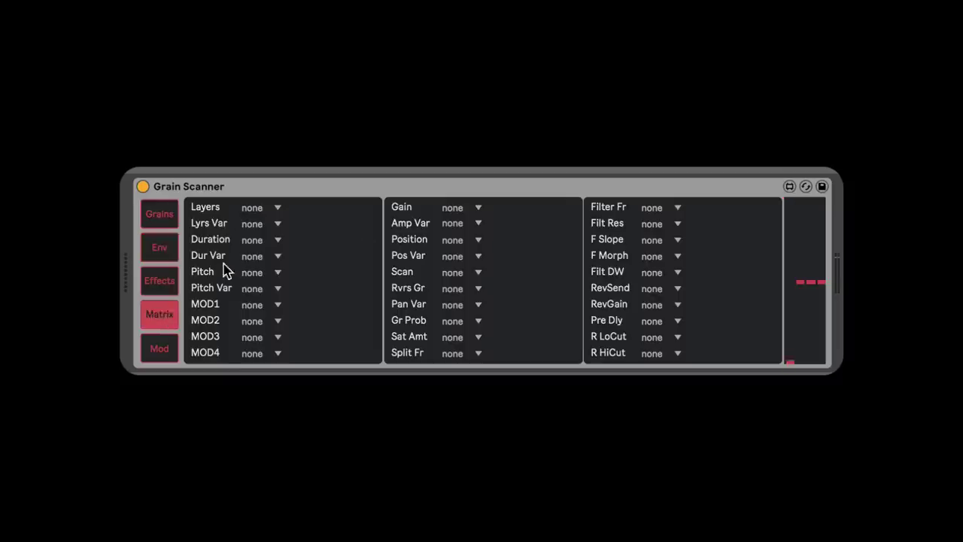
{"action": "left_click", "coordinate": [161, 215]}
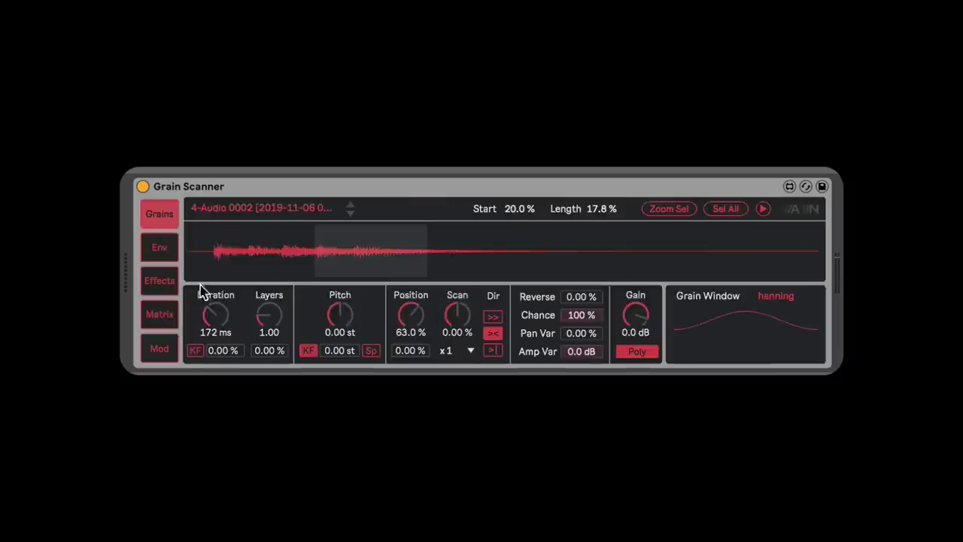
{"action": "left_click", "coordinate": [157, 347]}
Assign MOD1 to the position variation in the modulation matrix with an amount of 100 %.
{"action": "left_click", "coordinate": [159, 314]}
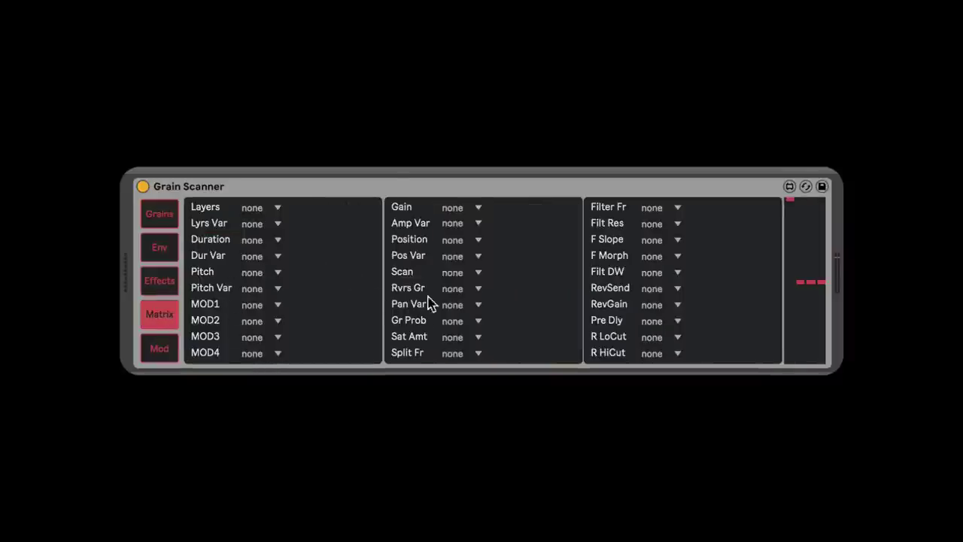
{"action": "left_click", "coordinate": [454, 258]}
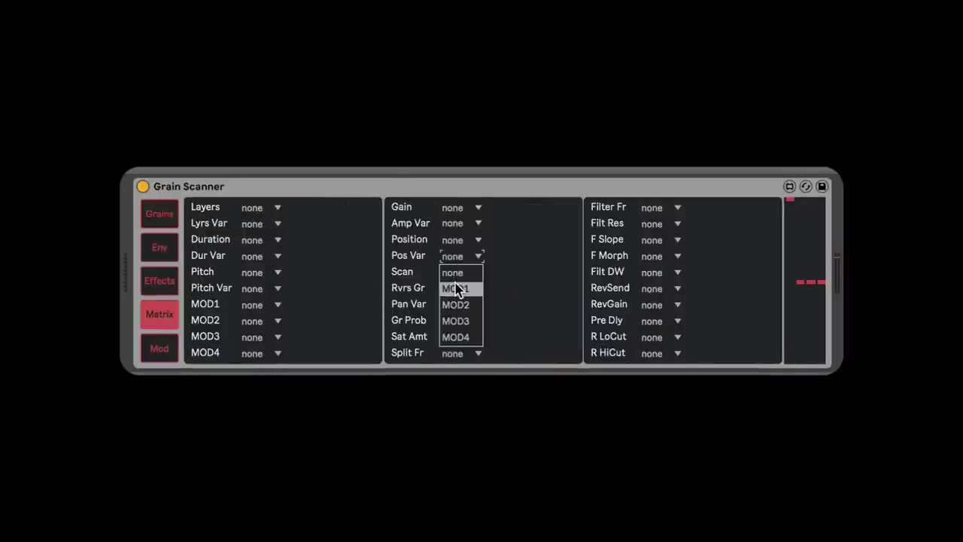
{"action": "left_click", "coordinate": [456, 291]}
{"action": "left_click_drag", "start_coordinate": [510, 264], "coordinate": [509, 180]}
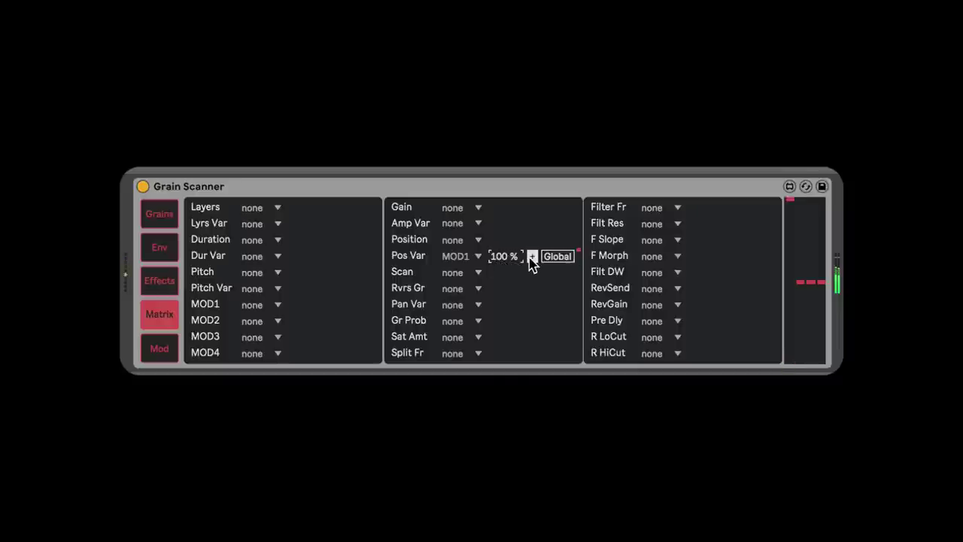
Set the grain window to expodec with an Atk/Dec value of 0.00 %.
{"action": "left_click", "coordinate": [157, 216]}
{"action": "left_click", "coordinate": [775, 296]}
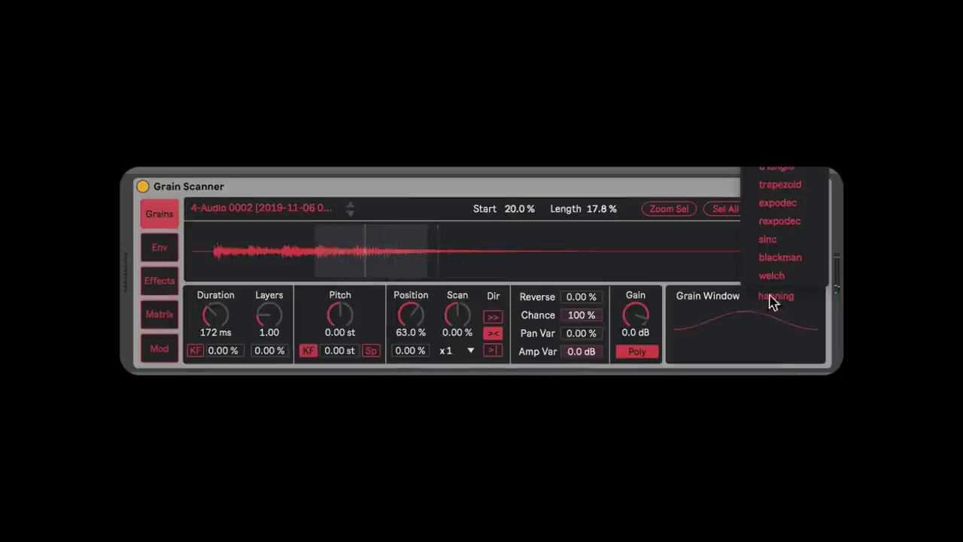
{"action": "key", "text": "Escape"}
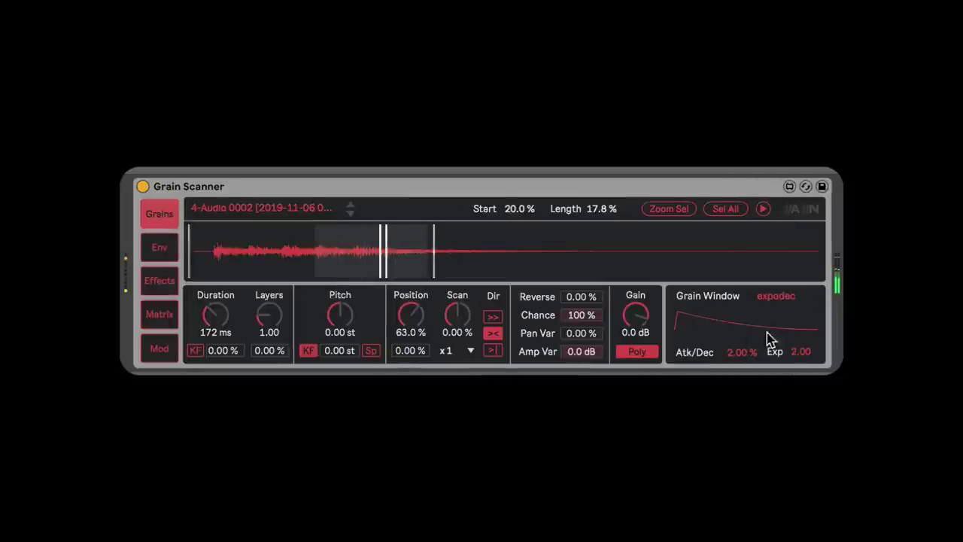
{"action": "left_click_drag", "start_coordinate": [747, 358], "coordinate": [747, 376]}
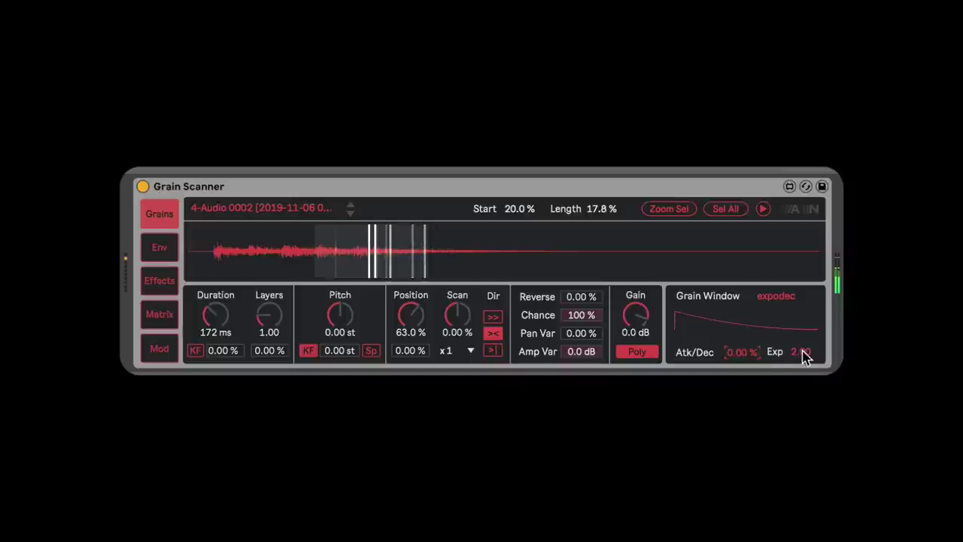
Set the grain layers to 6.55 and the grain duration to 160 ms.
{"action": "left_click", "coordinate": [166, 308]}
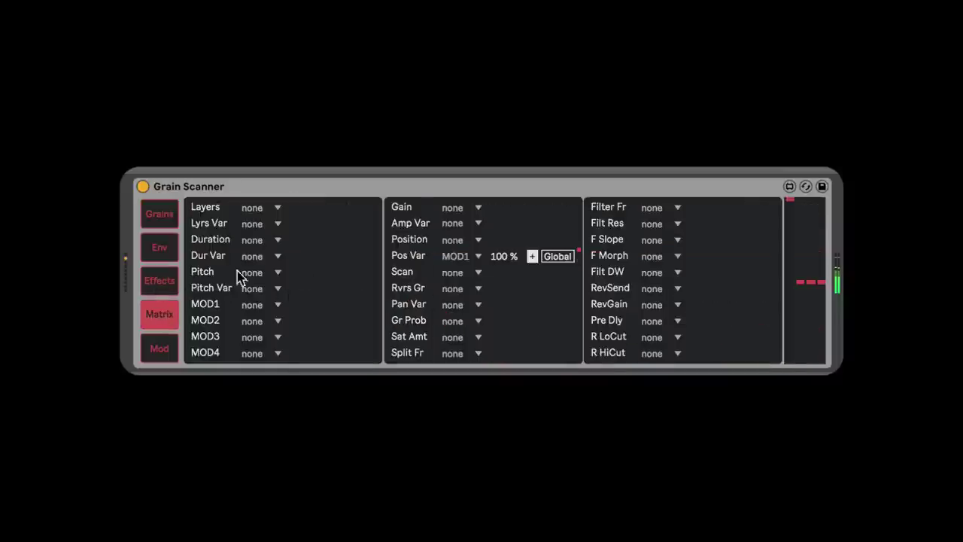
{"action": "left_click", "coordinate": [159, 218]}
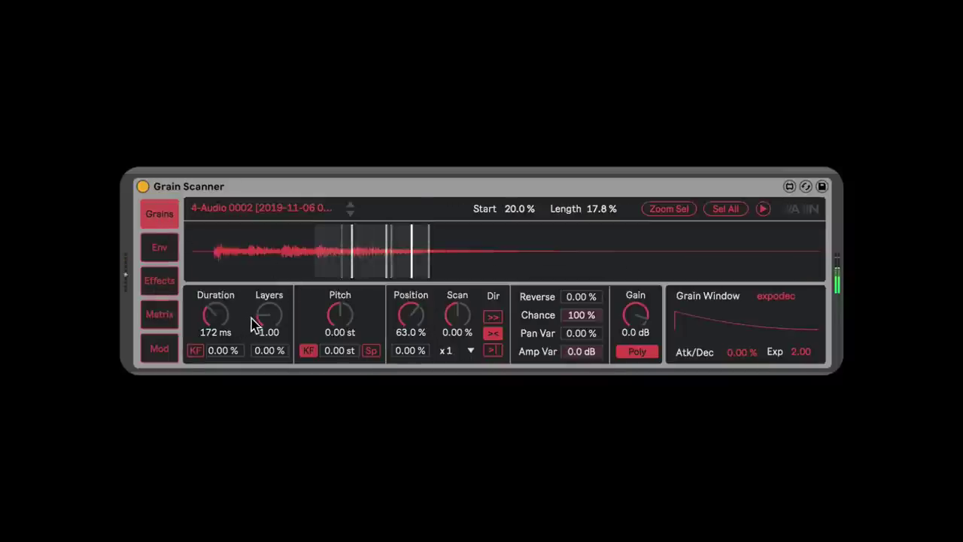
{"action": "left_click_drag", "start_coordinate": [269, 316], "coordinate": [269, 297]}
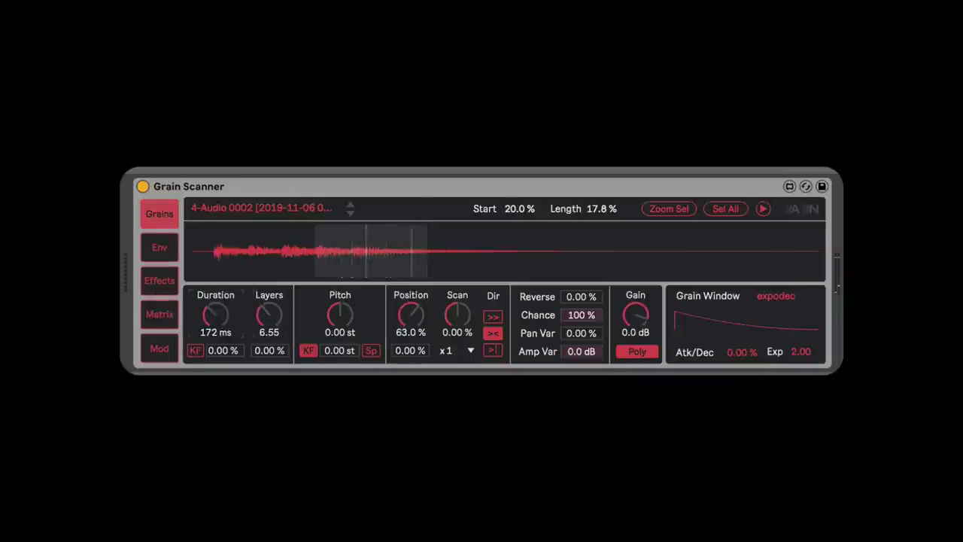
{"action": "left_click_drag", "start_coordinate": [215, 316], "coordinate": [215, 294]}
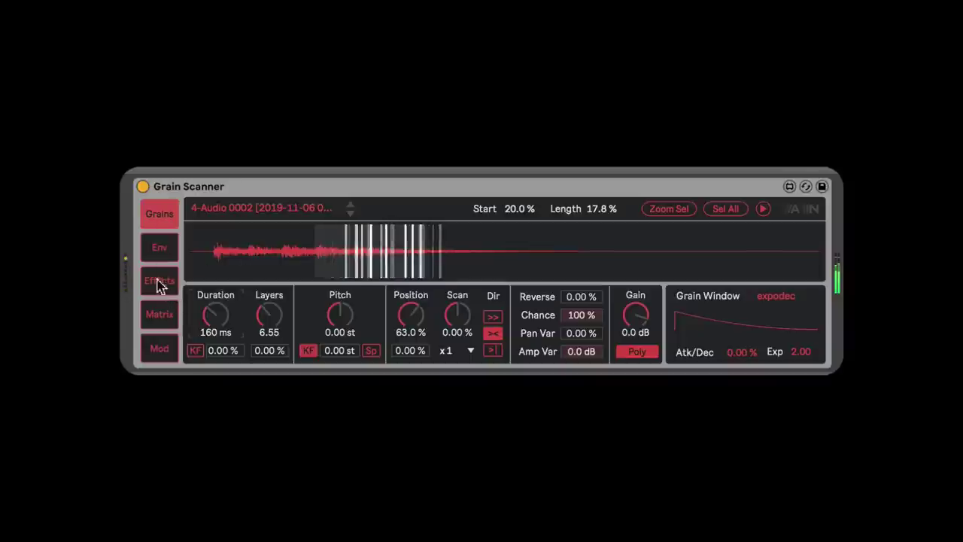
Set the filter's dry/wet to 1.00, cutoff to 3.15 Oct and resonance to 0.32.
{"action": "left_click", "coordinate": [161, 320]}
{"action": "left_click", "coordinate": [162, 283]}
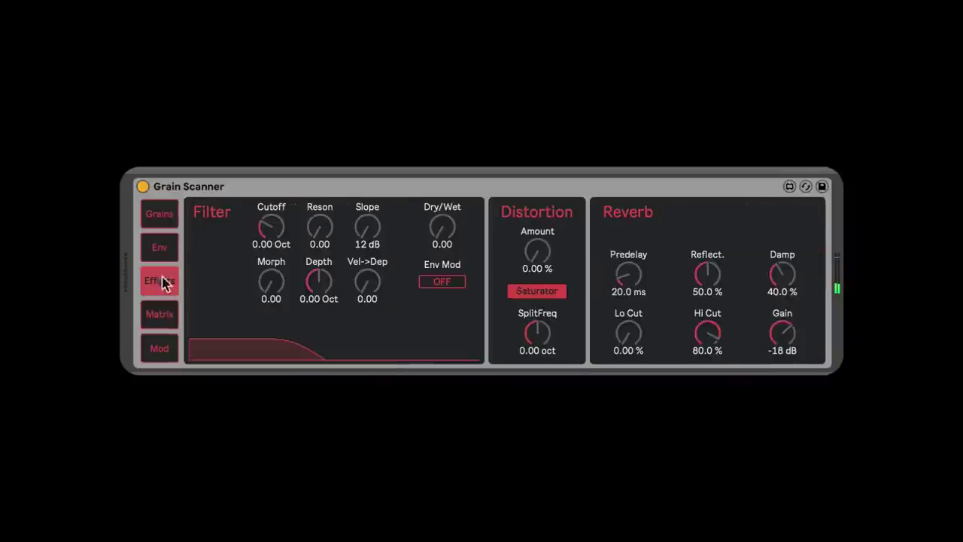
{"action": "left_click_drag", "start_coordinate": [443, 226], "coordinate": [442, 223]}
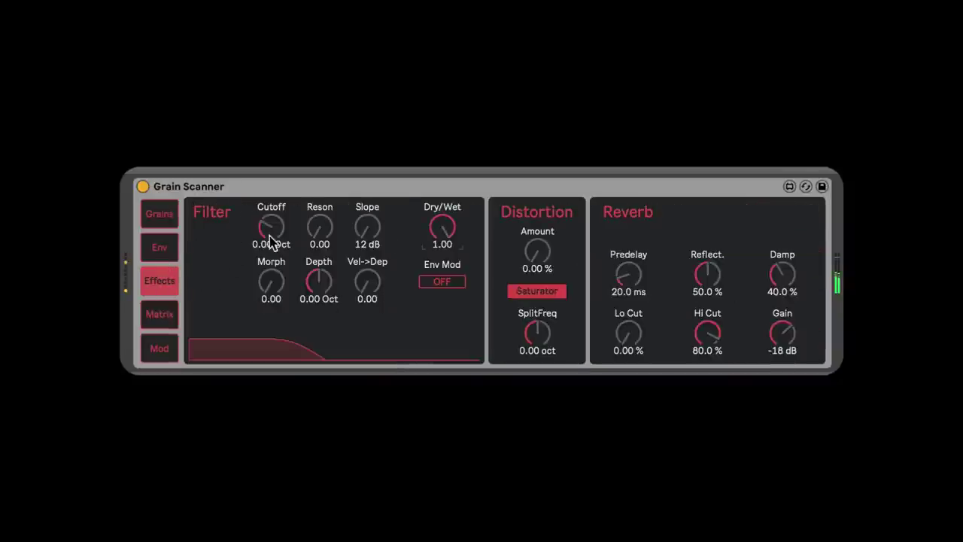
{"action": "left_click_drag", "start_coordinate": [268, 239], "coordinate": [318, 233]}
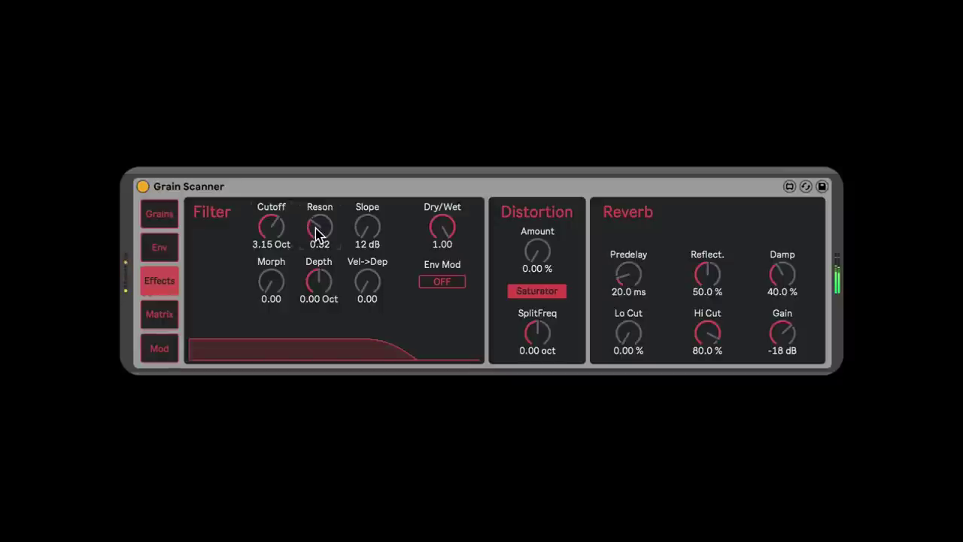
Switch the distortion to Exciter with an amount of 65.4 % and a split frequency of 2.46 oct.
{"action": "left_click", "coordinate": [547, 291]}
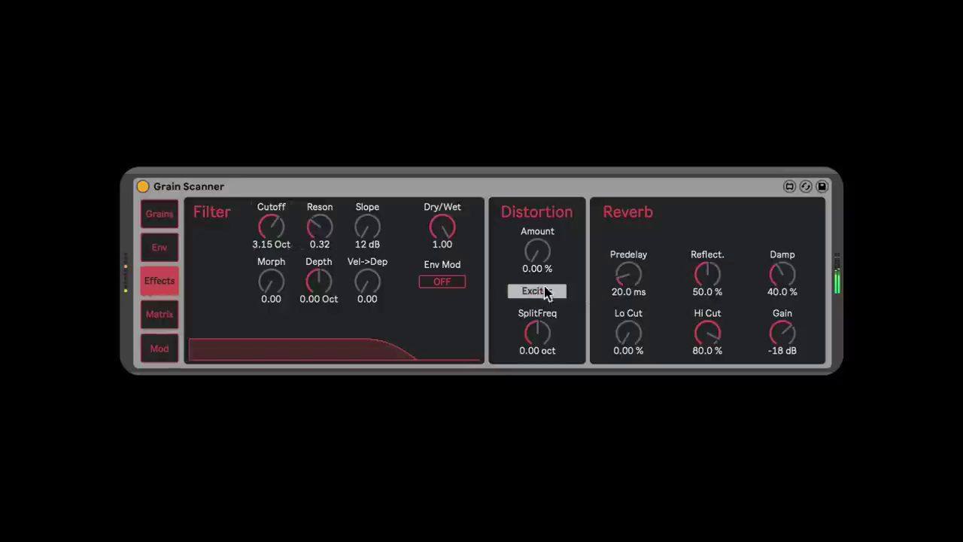
{"action": "left_click_drag", "start_coordinate": [536, 259], "coordinate": [537, 204]}
{"action": "left_click_drag", "start_coordinate": [538, 331], "coordinate": [538, 305]}
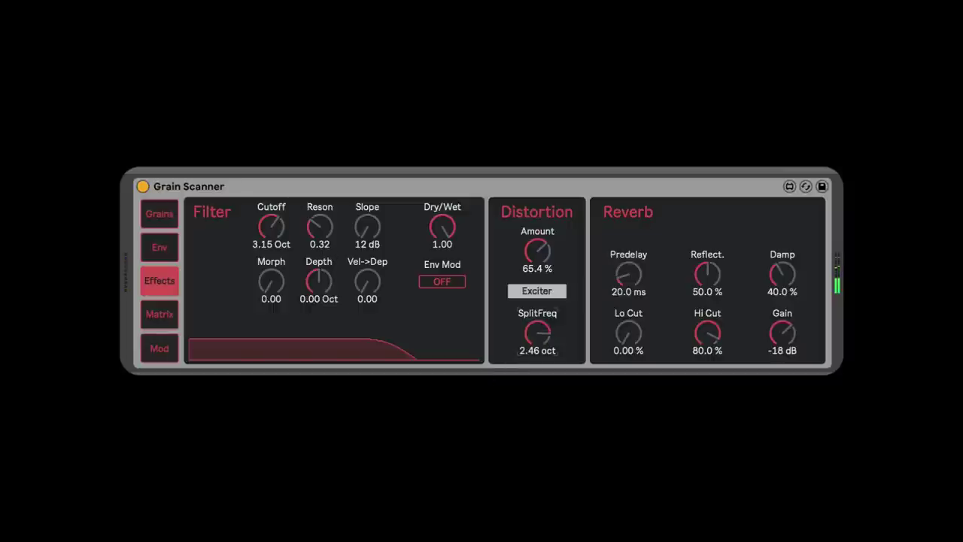
Load the 3-Audio 0001 recording, select its region from 16.7 % with 59.1 % length, and set the grain position to 20.5 %.
{"action": "left_click", "coordinate": [159, 213]}
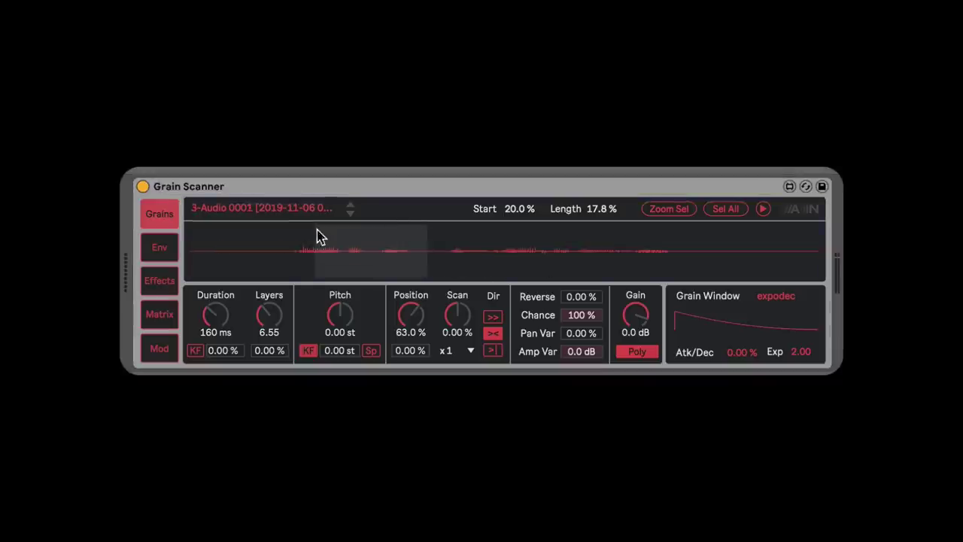
{"action": "left_click_drag", "start_coordinate": [295, 261], "coordinate": [667, 282]}
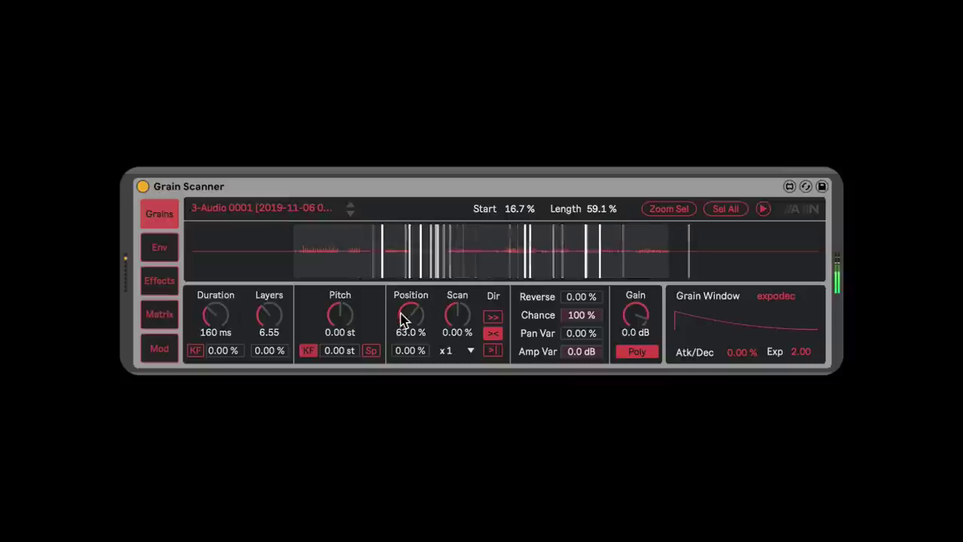
{"action": "left_click_drag", "start_coordinate": [407, 316], "coordinate": [406, 380]}
Set the grain window to triangle, reverse to 44.1 %, duration to 111 ms and layers to 17.26.
{"action": "left_click", "coordinate": [775, 296]}
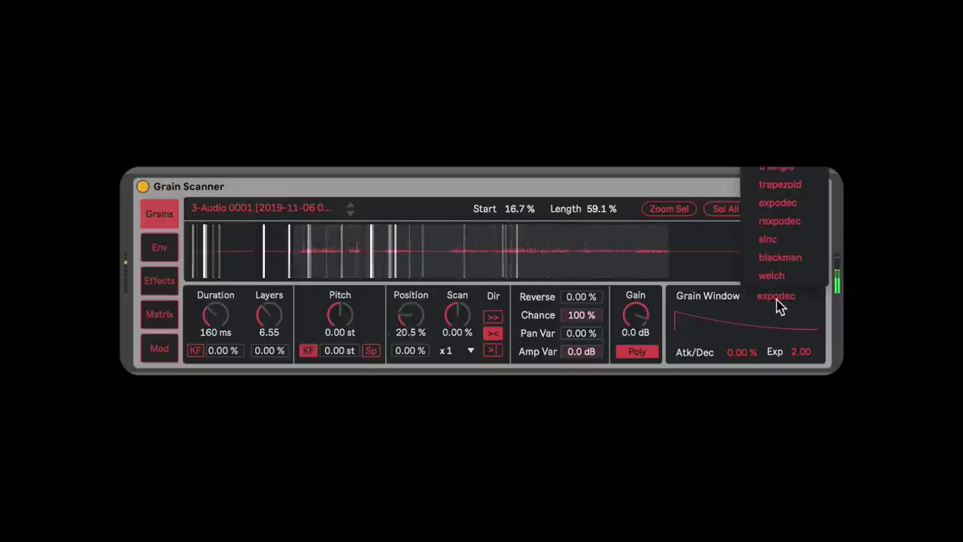
{"action": "left_click", "coordinate": [767, 172]}
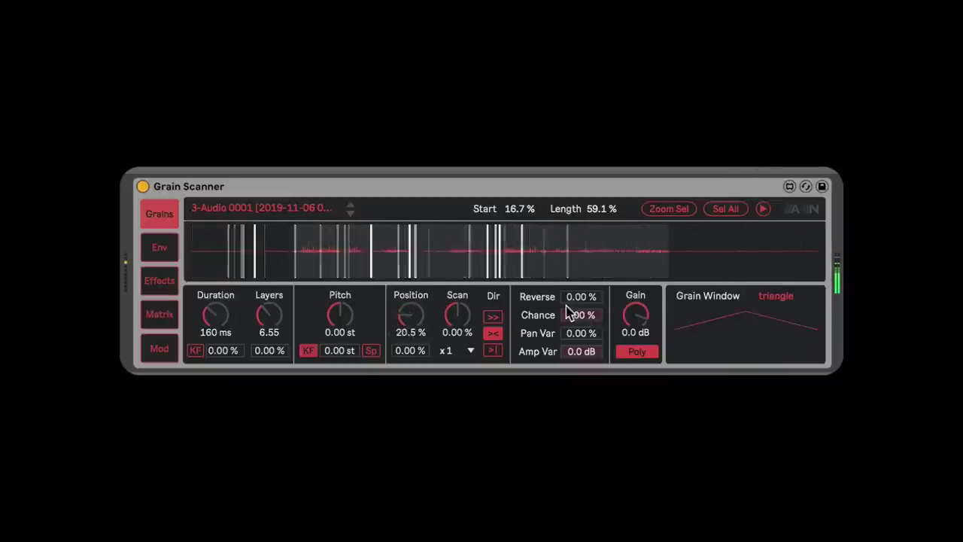
{"action": "left_click_drag", "start_coordinate": [576, 298], "coordinate": [575, 265]}
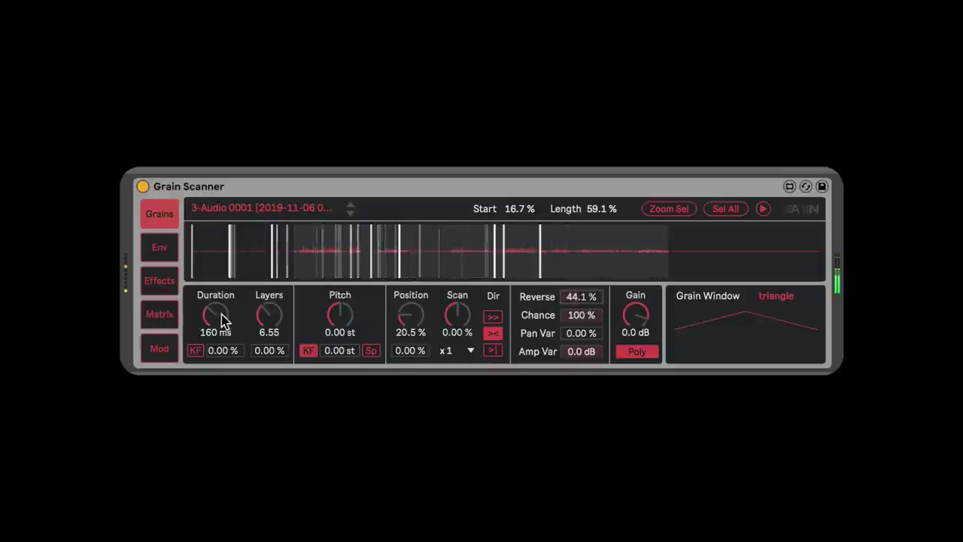
{"action": "left_click_drag", "start_coordinate": [215, 316], "coordinate": [263, 324]}
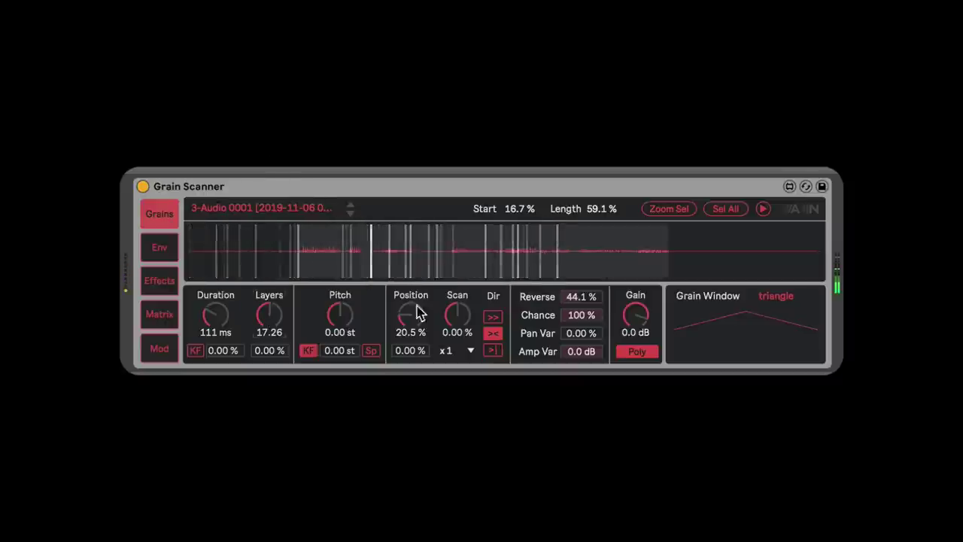
{"action": "left_click", "coordinate": [410, 194]}
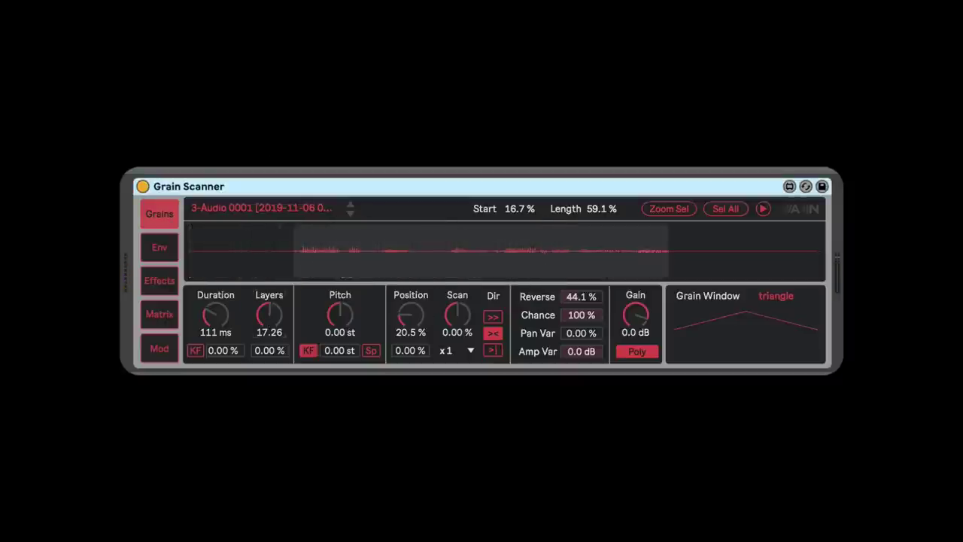